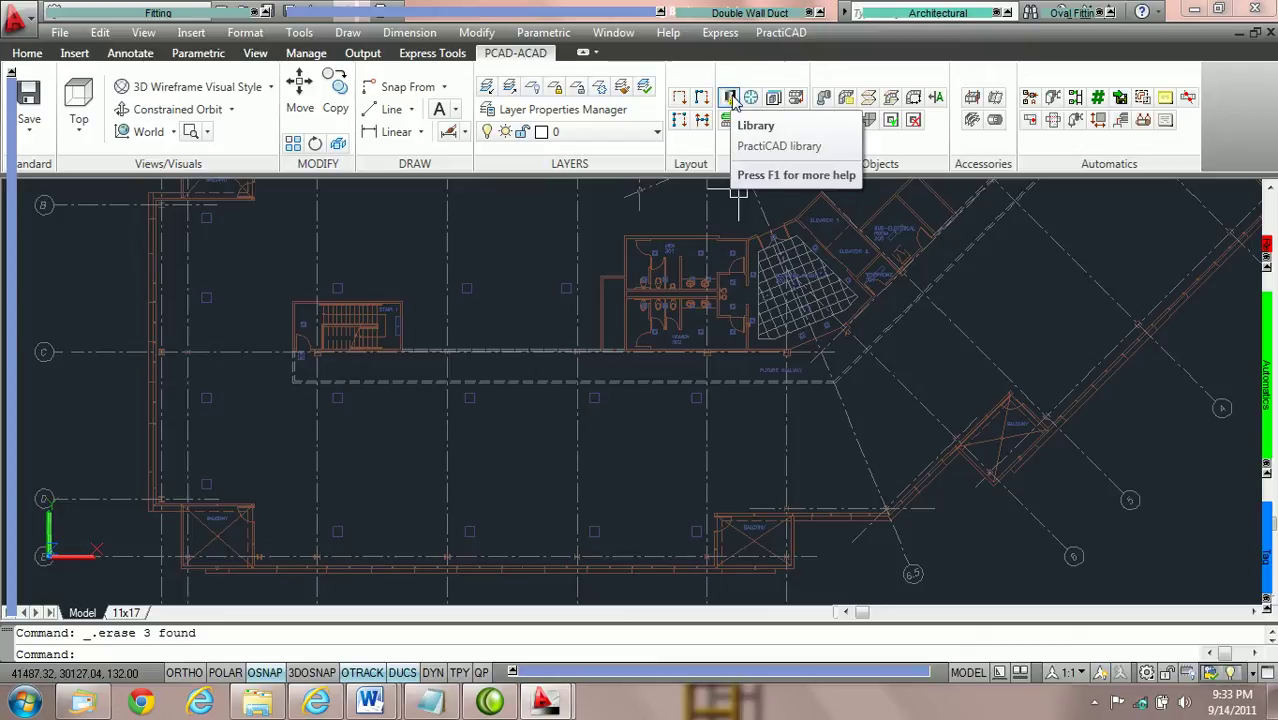
Turn on Specification by geometry in the Ductwork library's ductline editing options, save the settings and close the library
{"action": "left_click", "coordinate": [731, 98]}
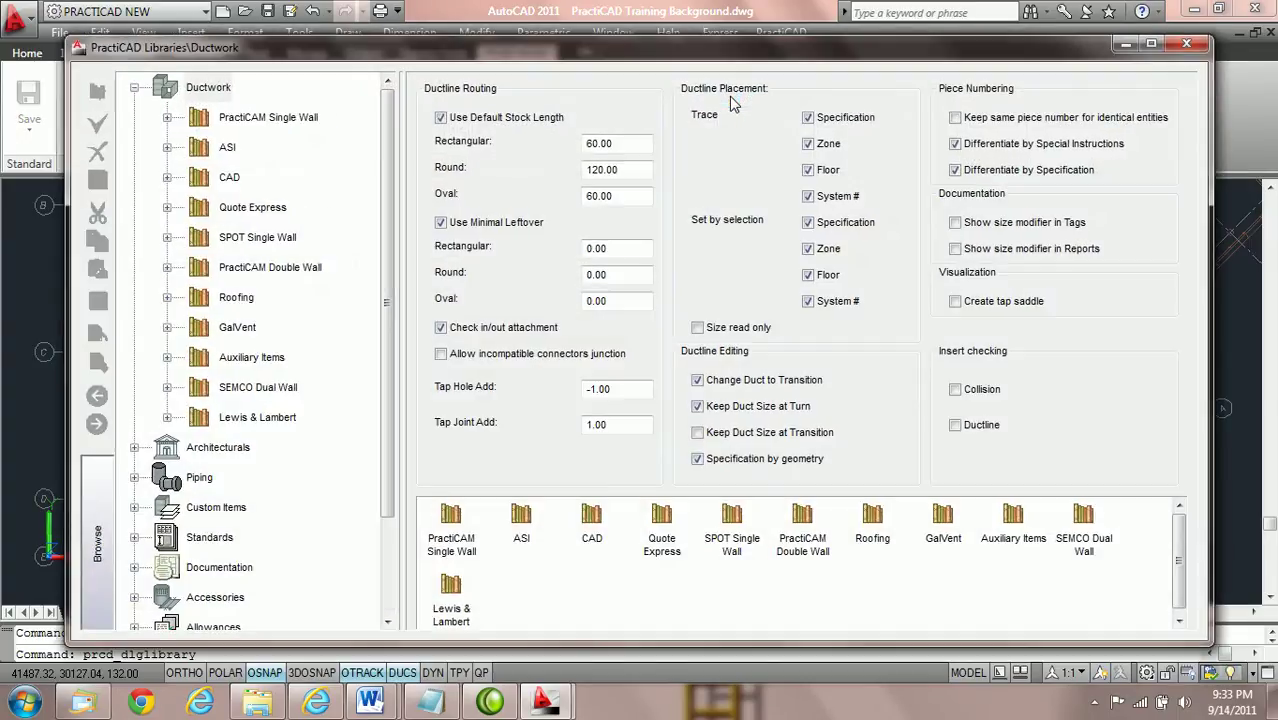
{"action": "left_click", "coordinate": [205, 94]}
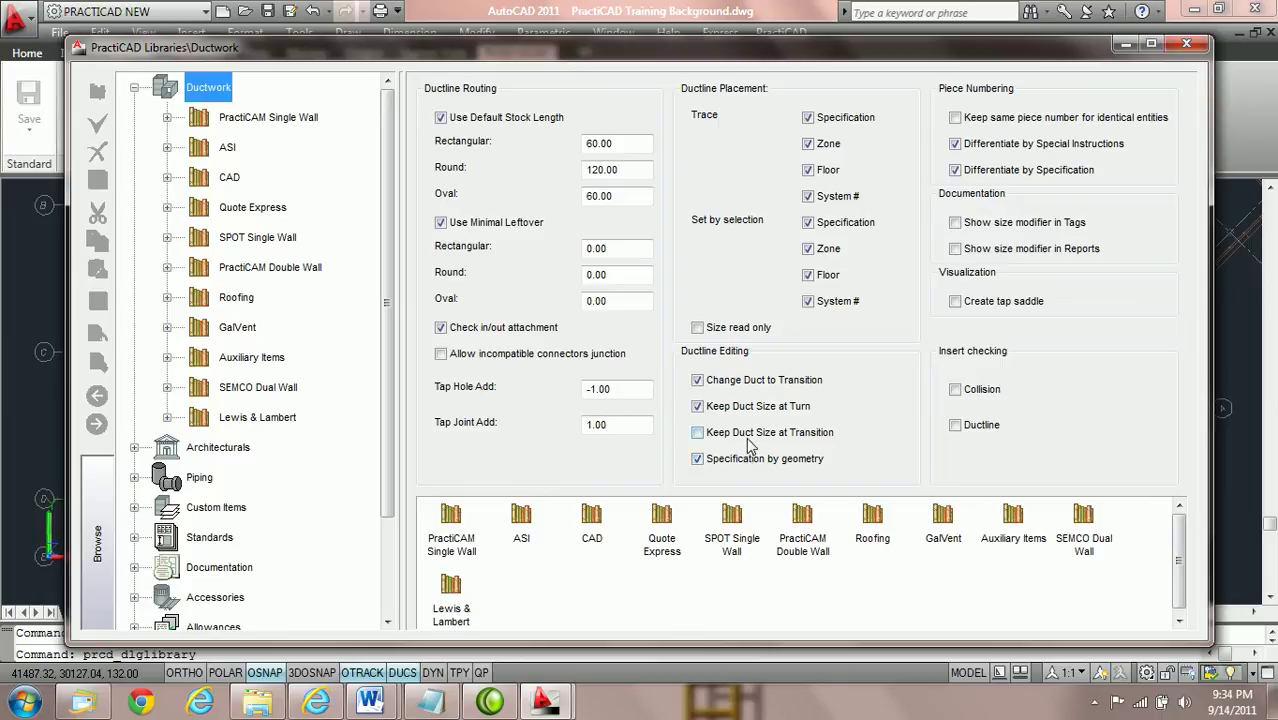
{"action": "left_click", "coordinate": [698, 460]}
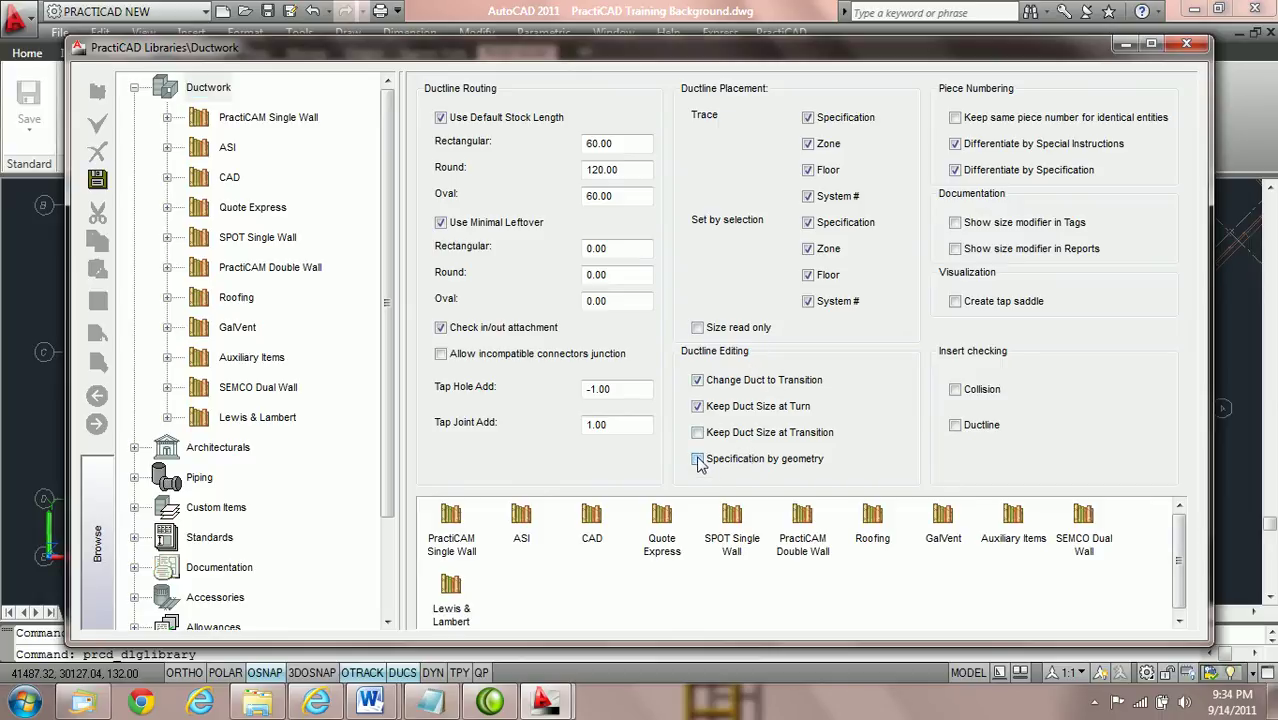
{"action": "left_click", "coordinate": [100, 184]}
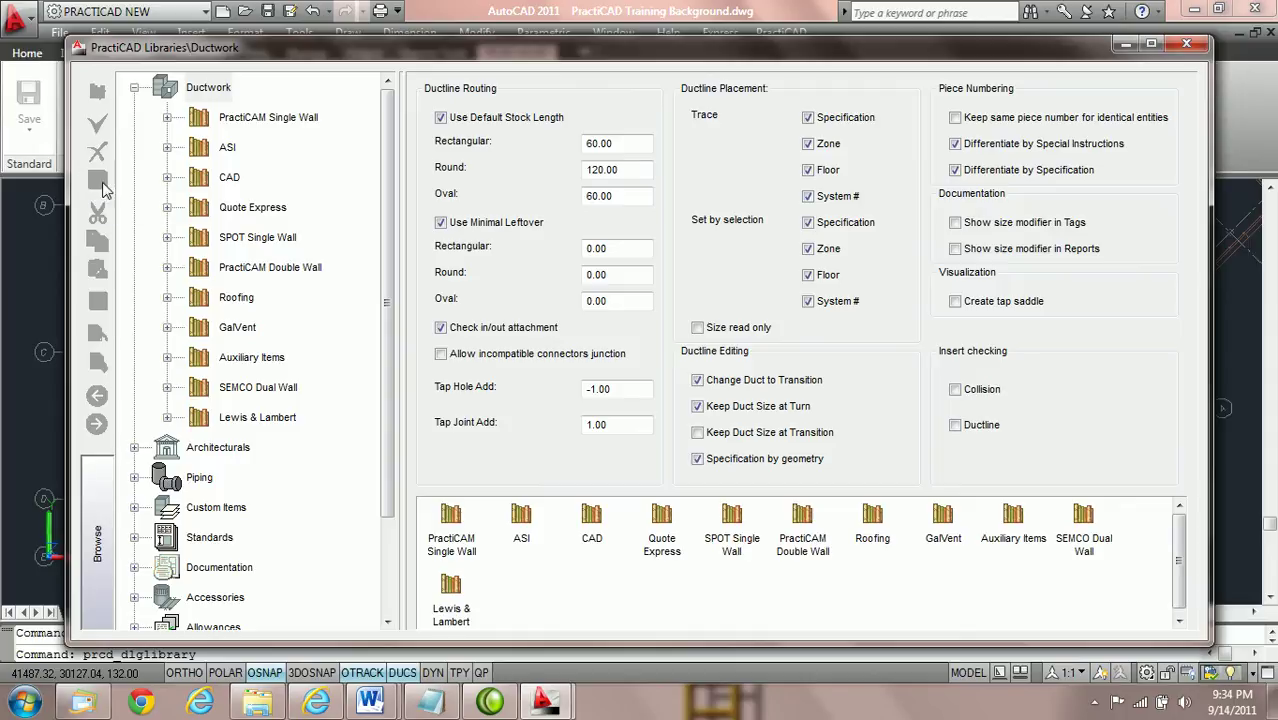
{"action": "left_click", "coordinate": [1188, 45]}
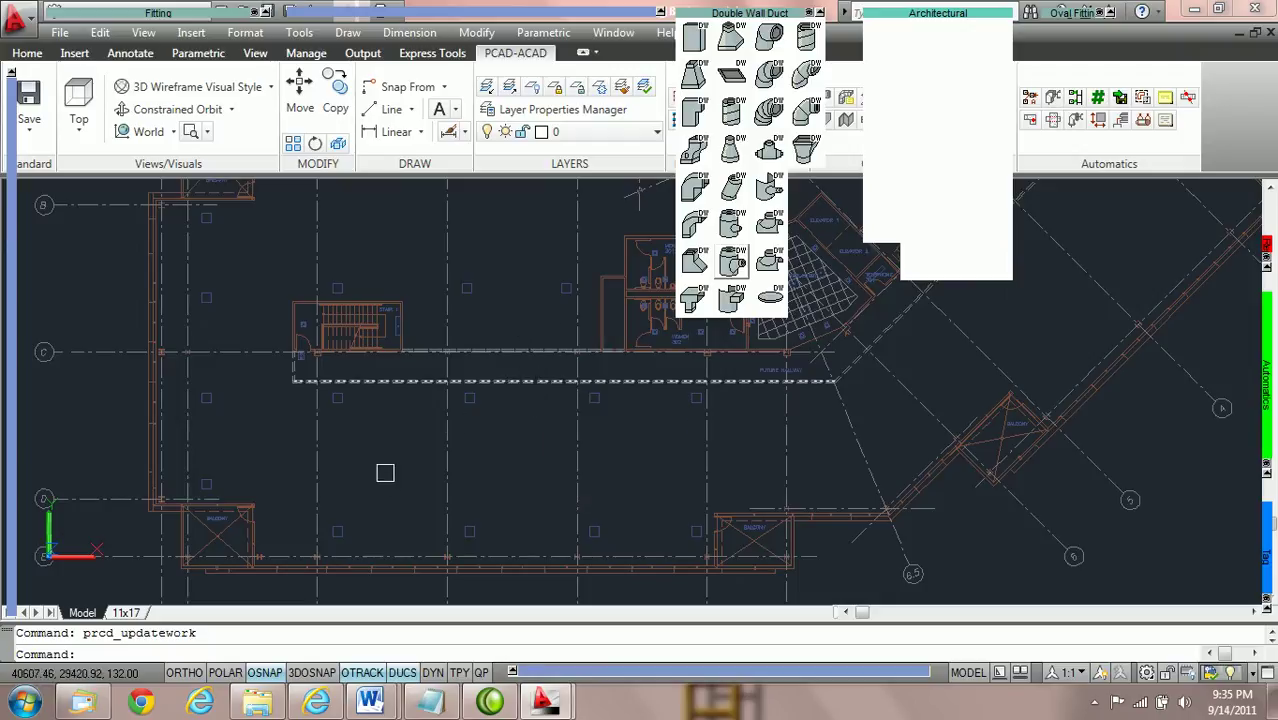
Set the current zone to Supply and apply it to new fittings
{"action": "scroll", "coordinate": [442, 419], "scroll_direction": "up", "scroll_amount": 4}
{"action": "middle_click_drag", "start_coordinate": [517, 307], "coordinate": [472, 383]}
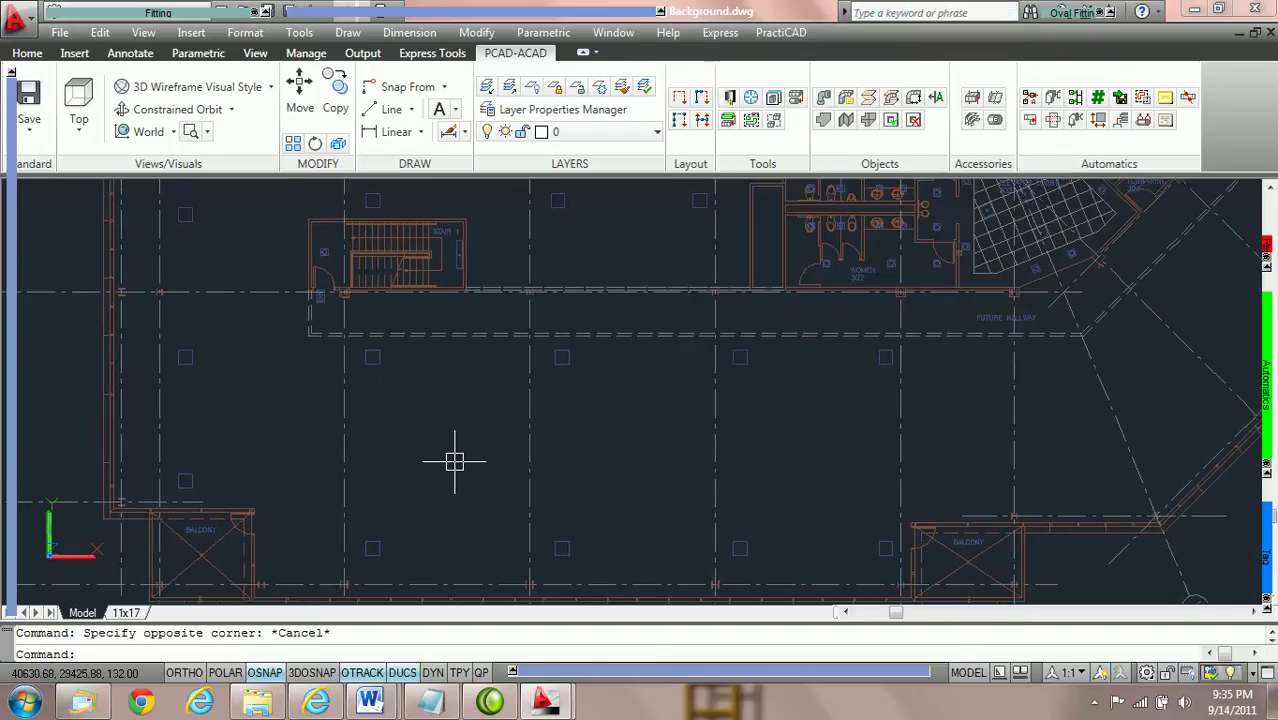
{"action": "scroll", "coordinate": [456, 462], "scroll_direction": "up", "scroll_amount": 4}
{"action": "mouse_move", "coordinate": [456, 466]}
{"action": "middle_mouse_down"}
{"action": "mouse_move", "coordinate": [484, 323]}
{"action": "mouse_move", "coordinate": [479, 394]}
{"action": "mouse_move", "coordinate": [474, 337]}
{"action": "middle_mouse_up"}
{"action": "scroll", "coordinate": [478, 367], "scroll_direction": "down", "scroll_amount": 2}
{"action": "scroll", "coordinate": [478, 367], "scroll_direction": "up", "scroll_amount": 2}
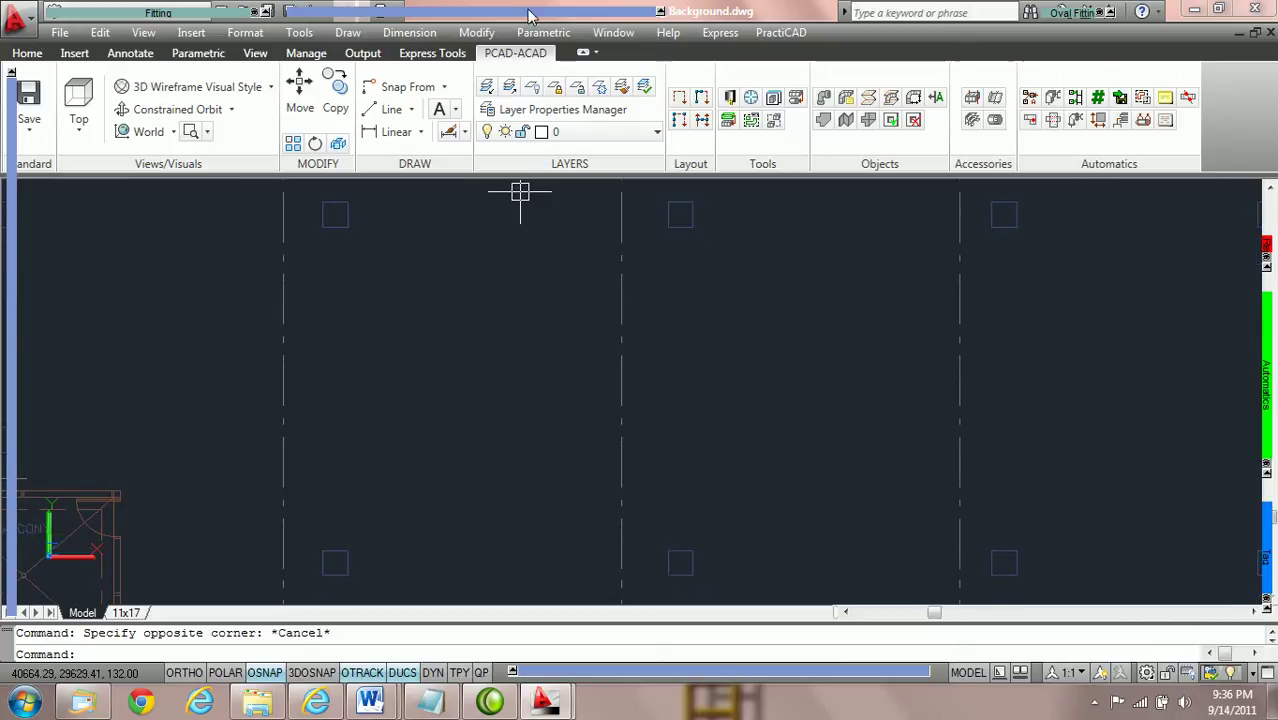
{"action": "mouse_move", "coordinate": [529, 13]}
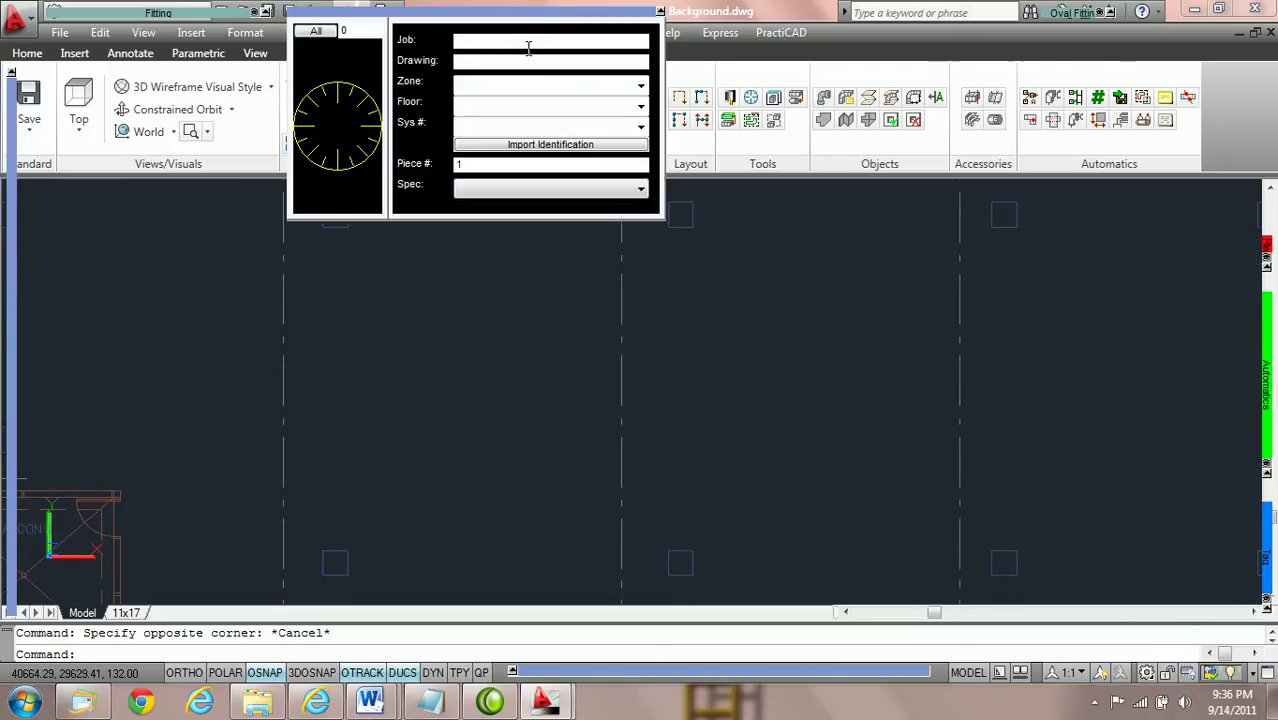
{"action": "left_click", "coordinate": [641, 85]}
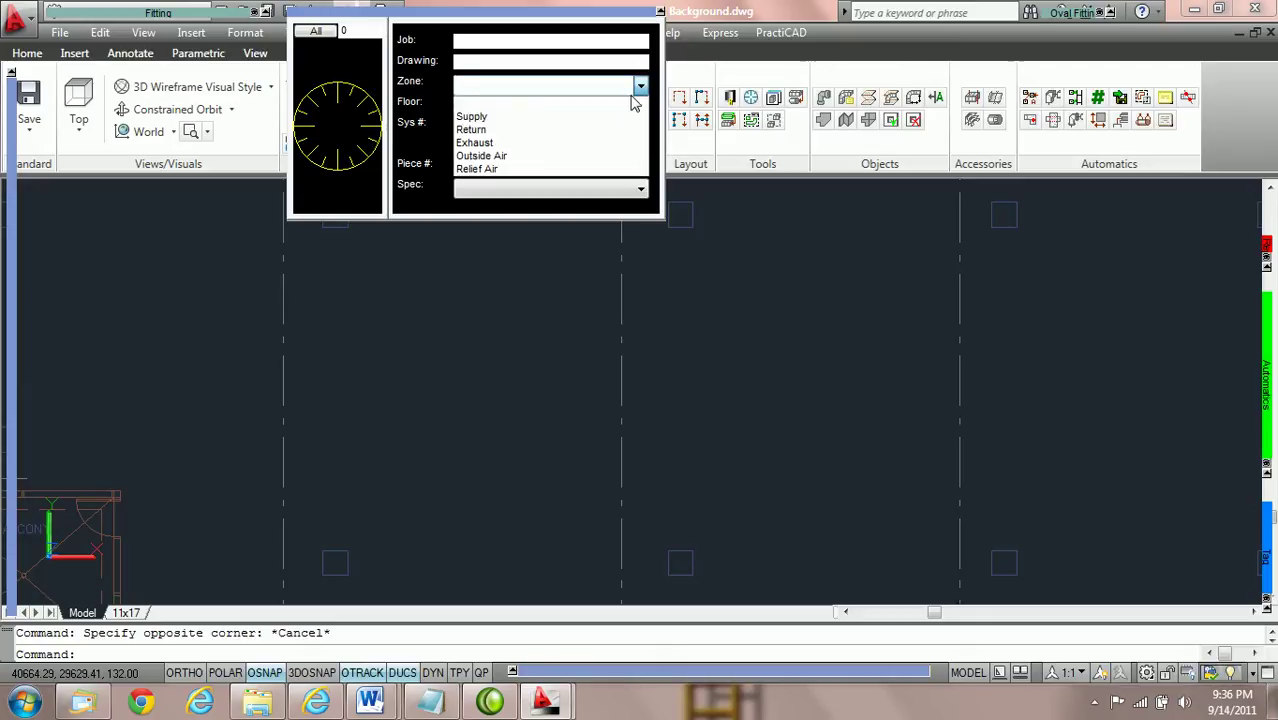
{"action": "left_click", "coordinate": [619, 117]}
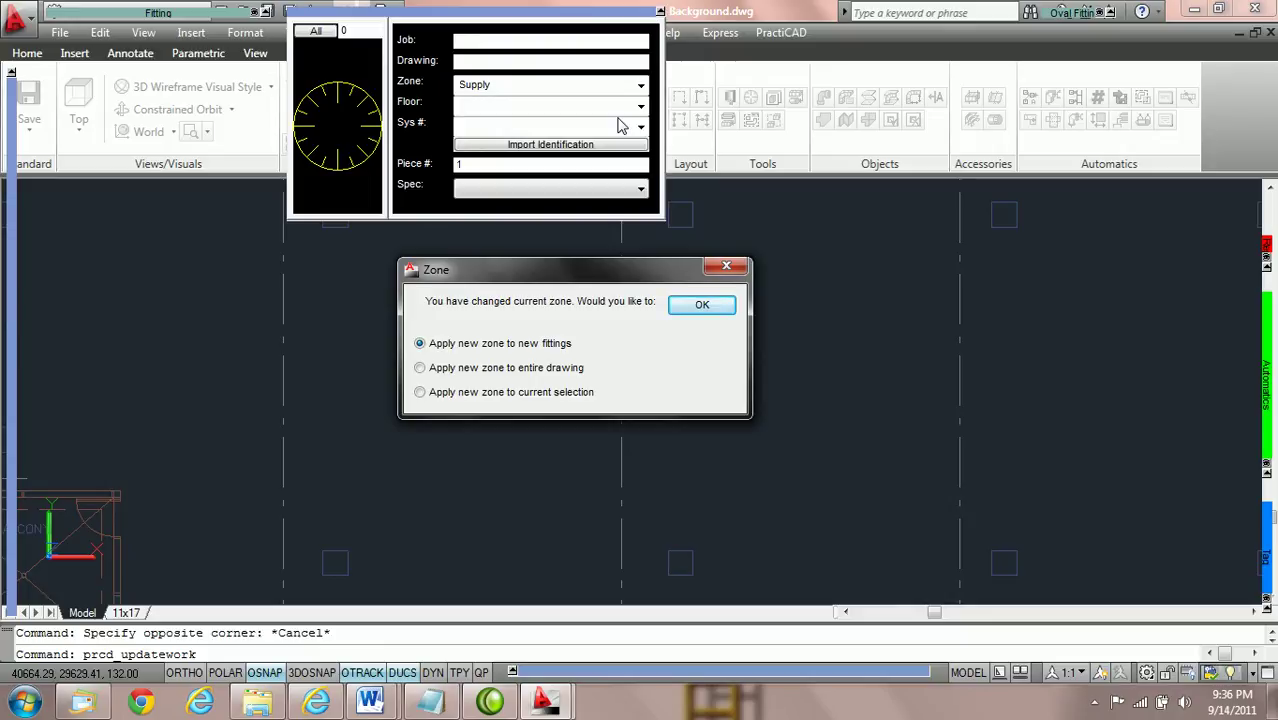
{"action": "left_click", "coordinate": [708, 306]}
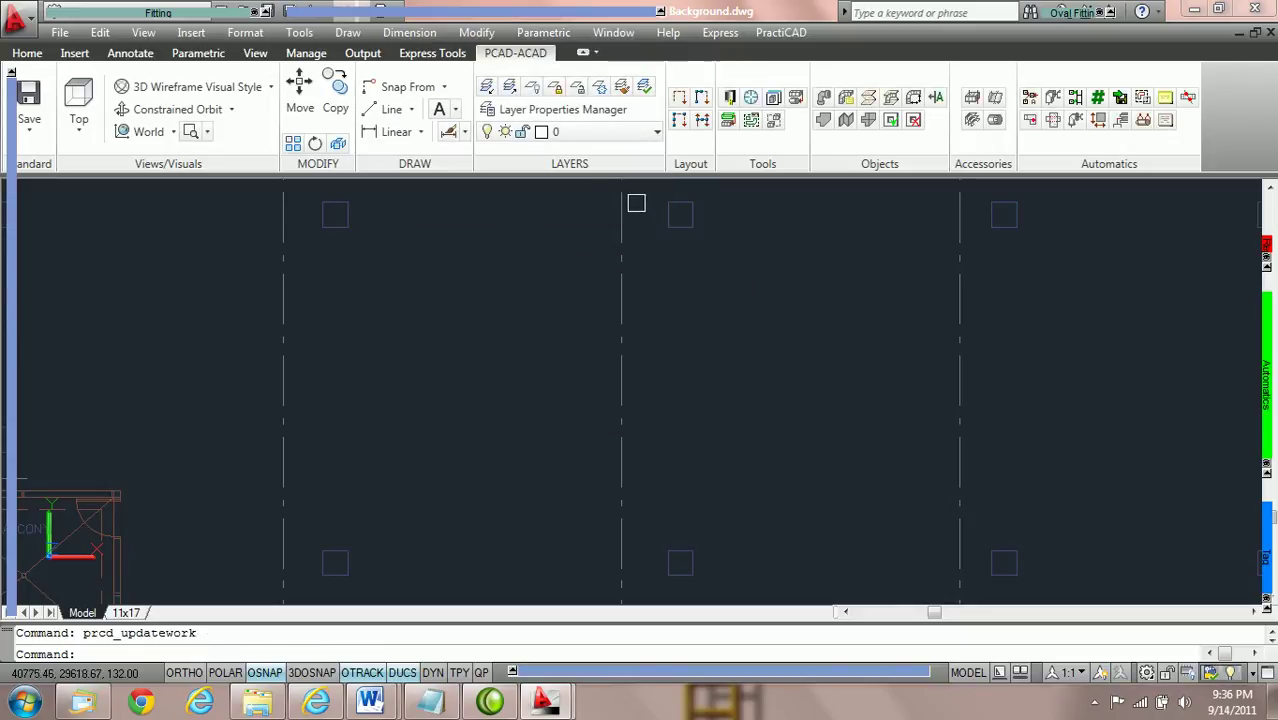
Set the current specification to 2" WG and apply it to new fittings
{"action": "mouse_move", "coordinate": [580, 14]}
{"action": "left_click", "coordinate": [637, 190]}
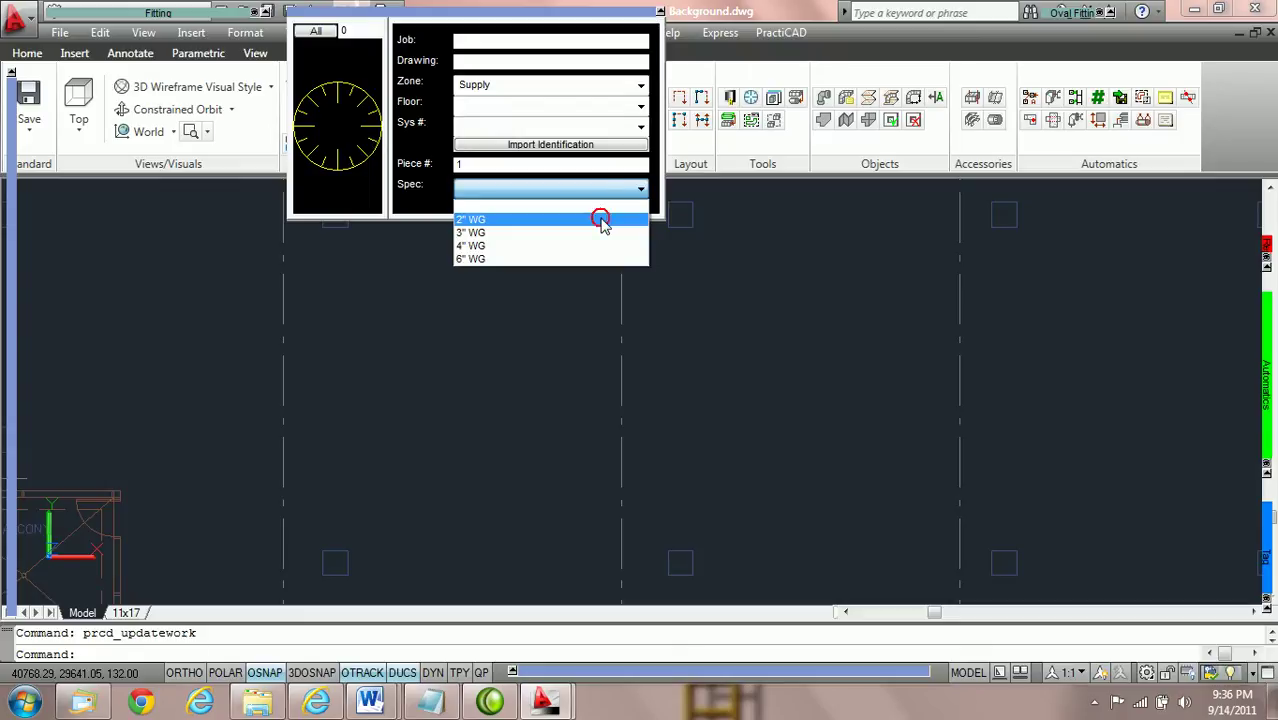
{"action": "left_click", "coordinate": [602, 222]}
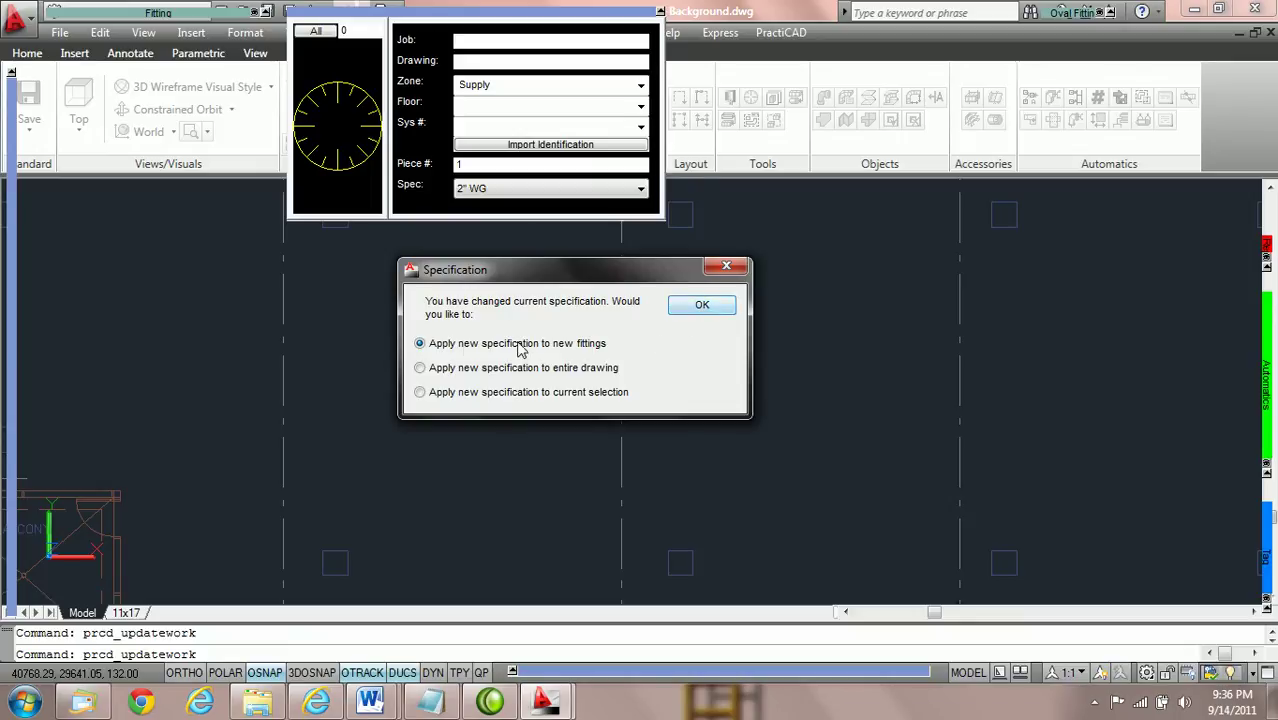
{"action": "left_click", "coordinate": [703, 306]}
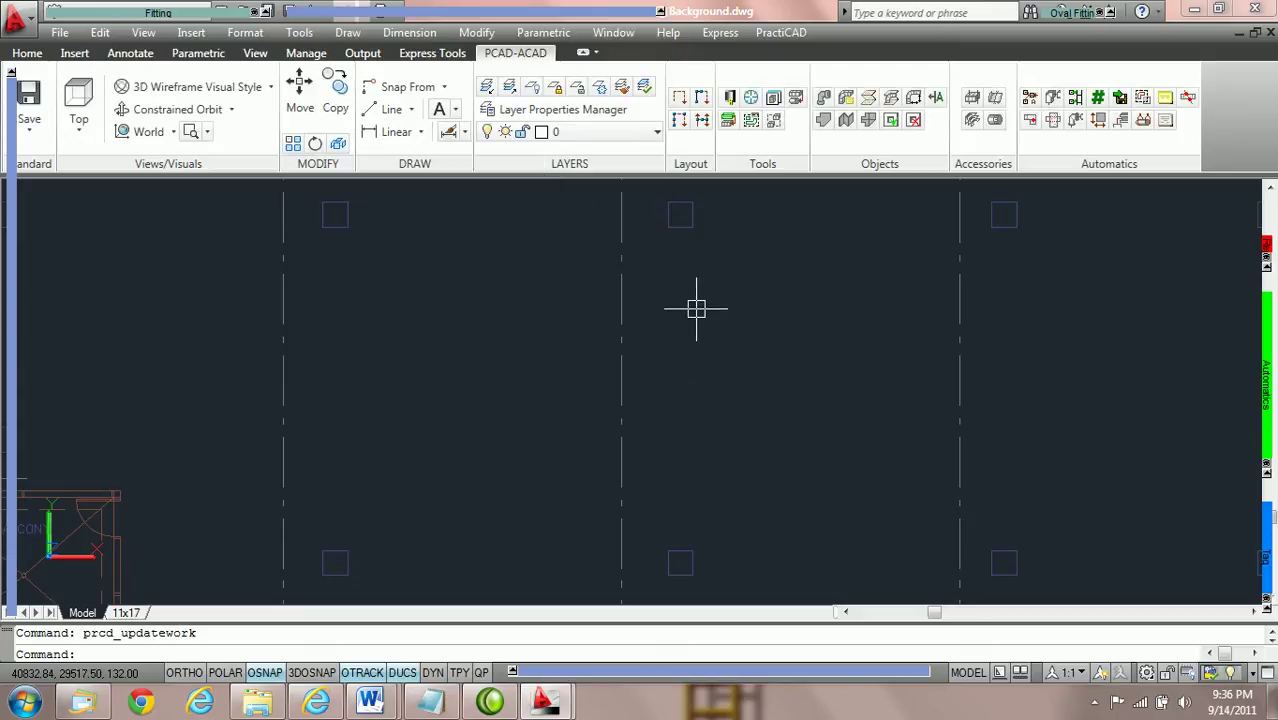
Start a new rectangular straight duct fitting with a width of 48 and a depth of 24
{"action": "mouse_move", "coordinate": [120, 14]}
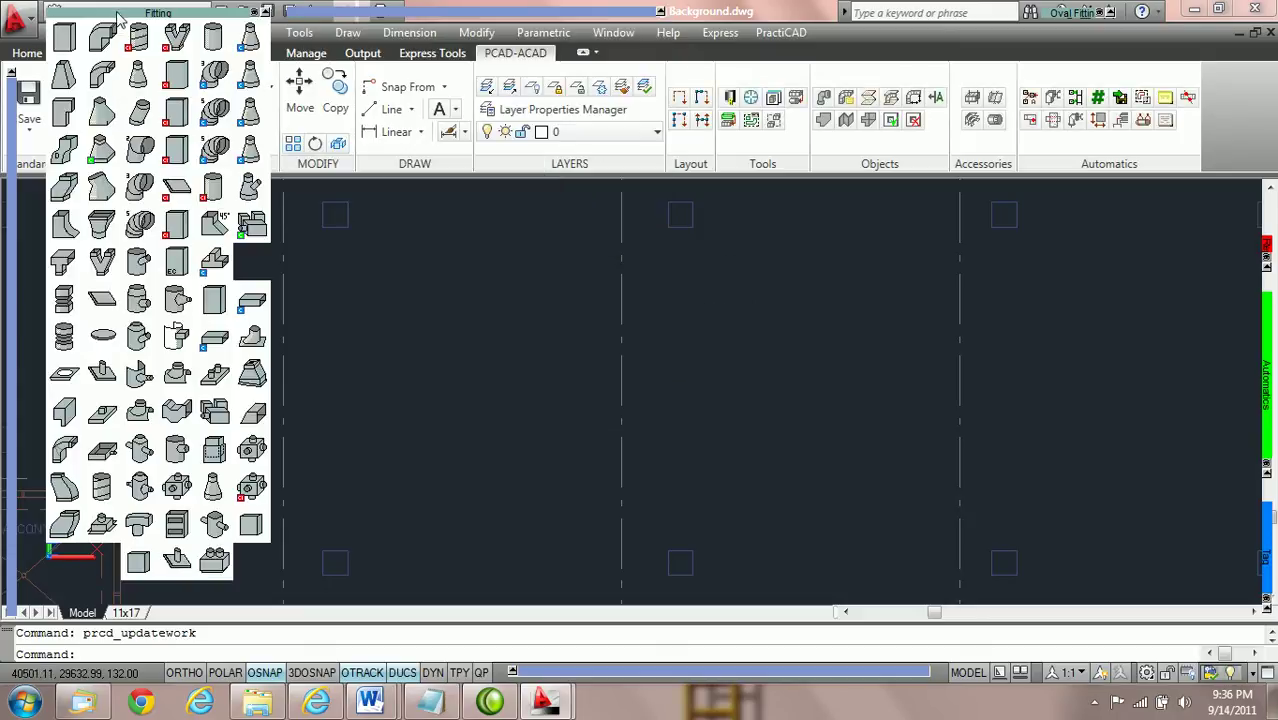
{"action": "left_click", "coordinate": [63, 42]}
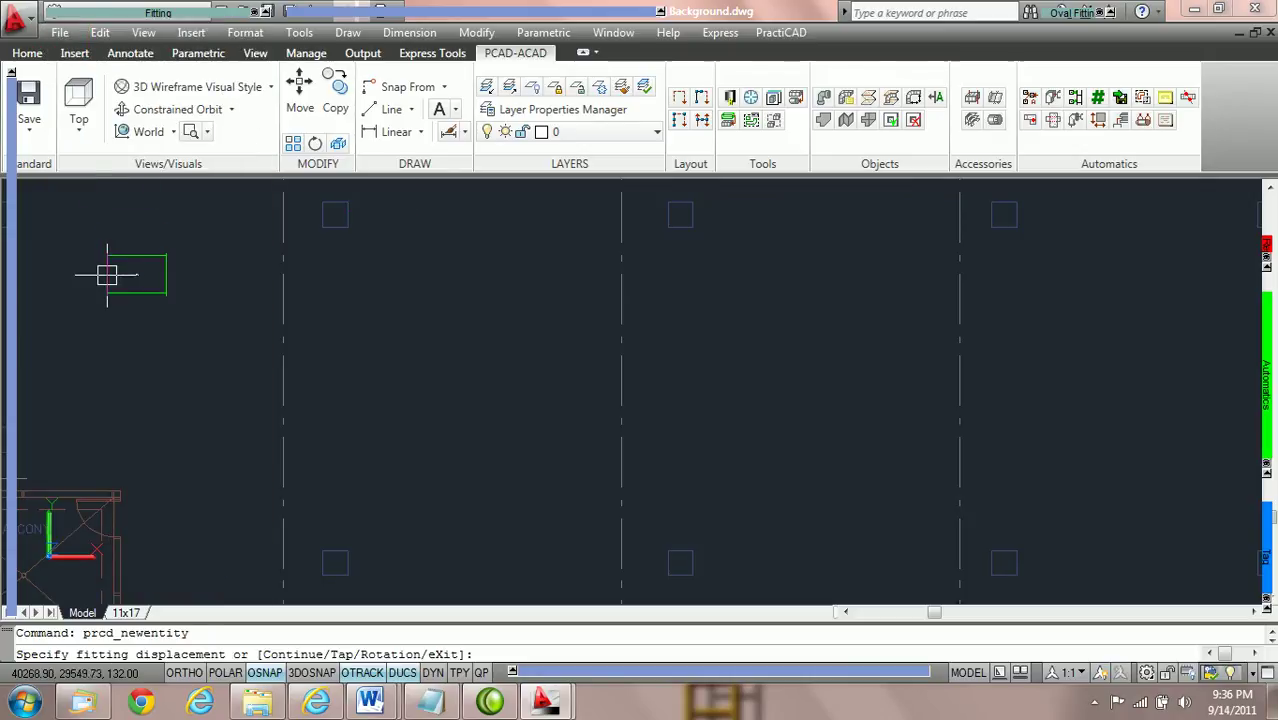
{"action": "scroll", "coordinate": [100, 305], "scroll_direction": "up", "scroll_amount": 2}
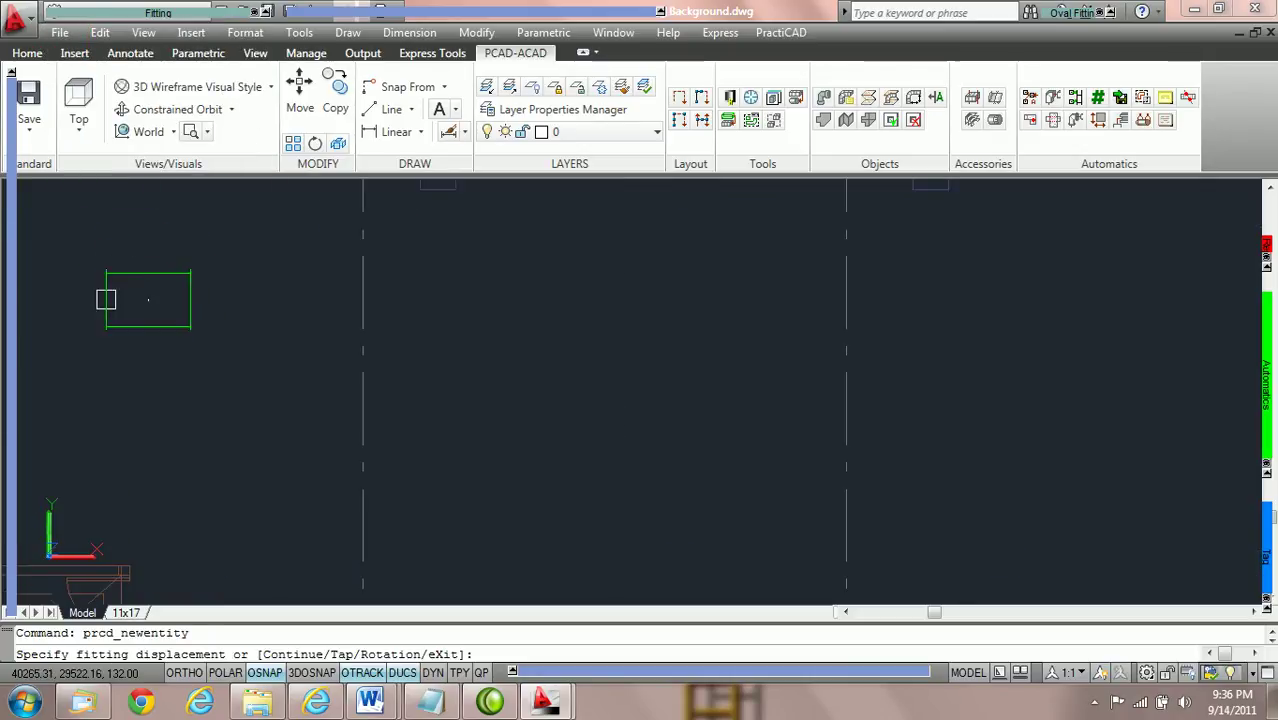
{"action": "mouse_move", "coordinate": [42, 280]}
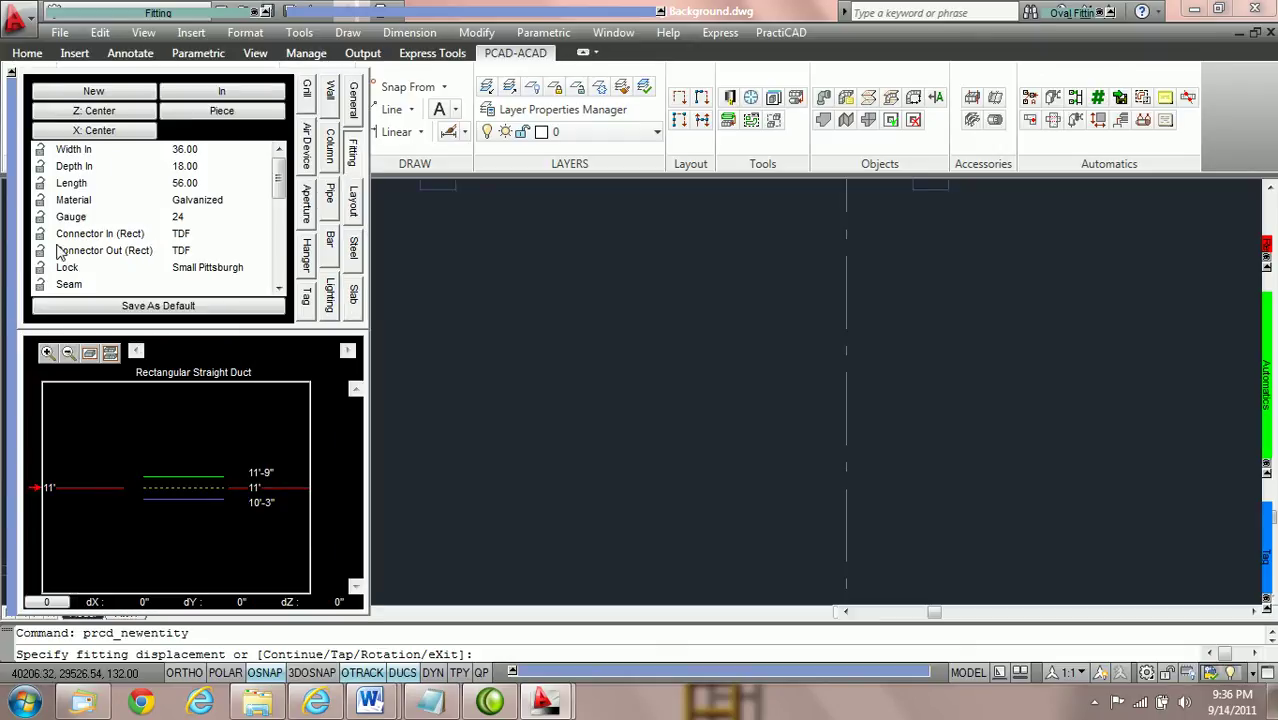
{"action": "left_click", "coordinate": [205, 150]}
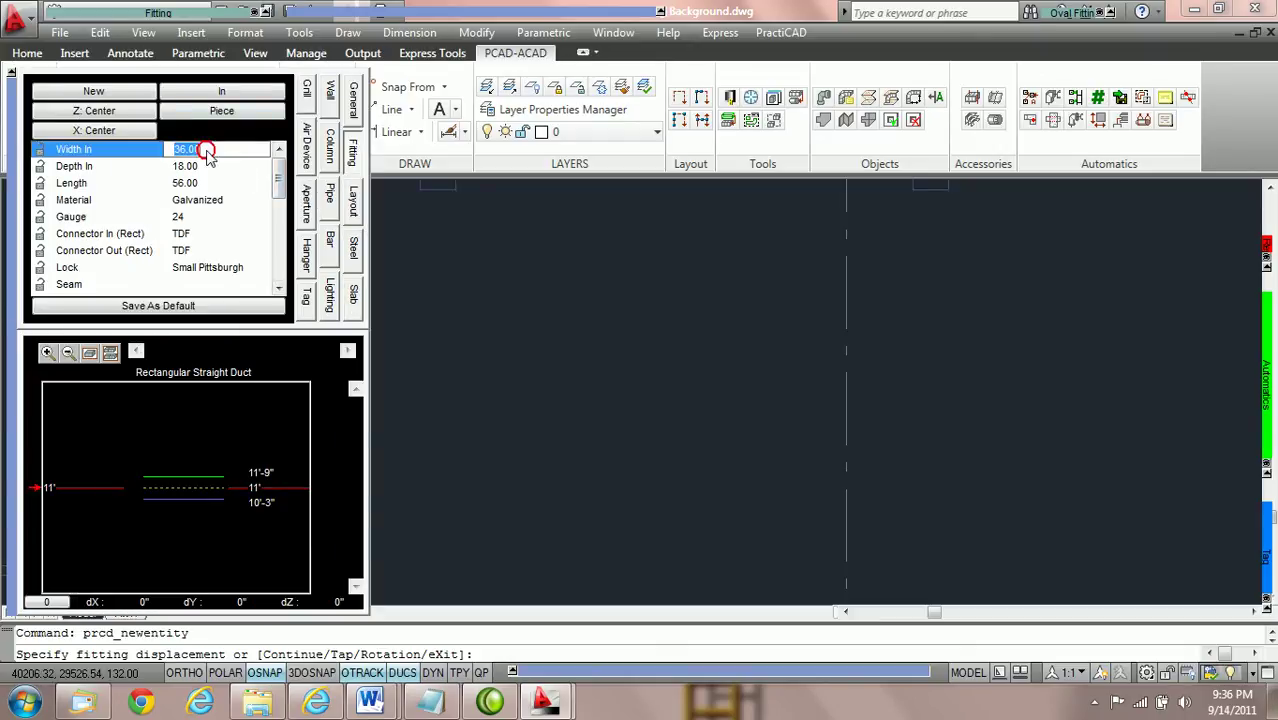
{"action": "type", "text": "48"}
{"action": "key", "text": "Tab"}
{"action": "type", "text": "24"}
{"action": "key", "text": "Tab"}
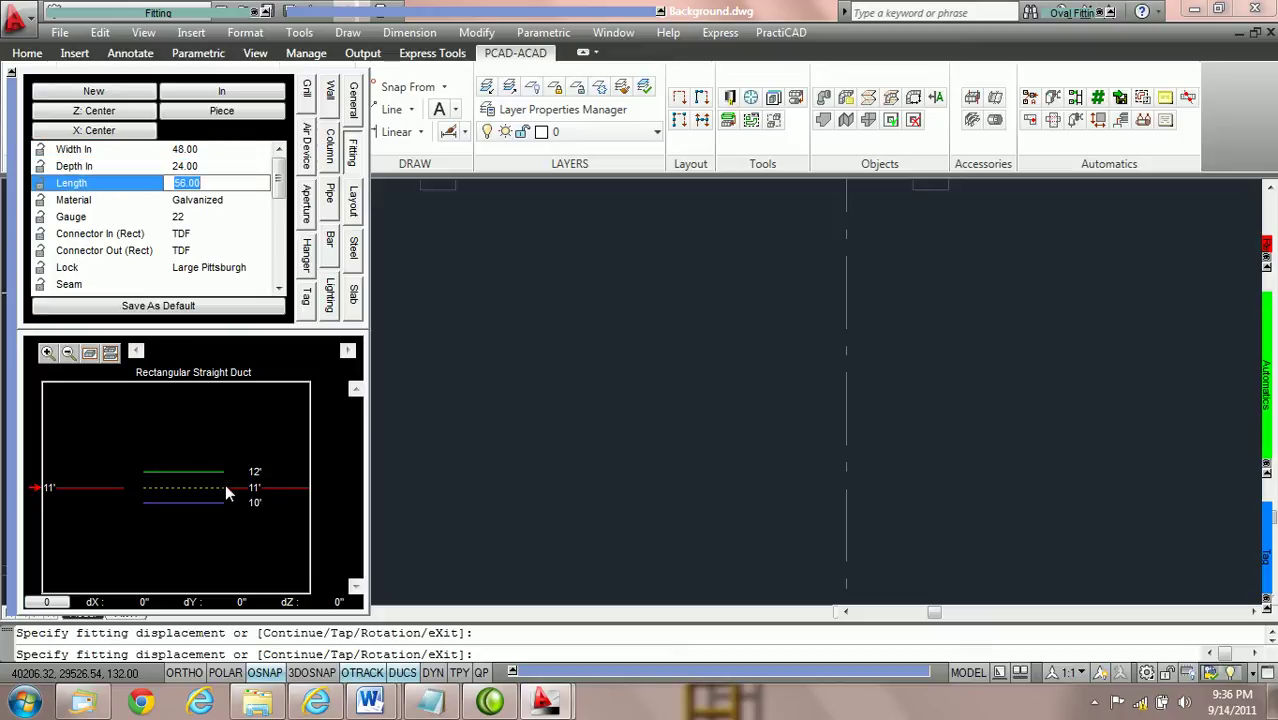
Set the new duct's bottom elevation to 10'
{"action": "left_click", "coordinate": [269, 503]}
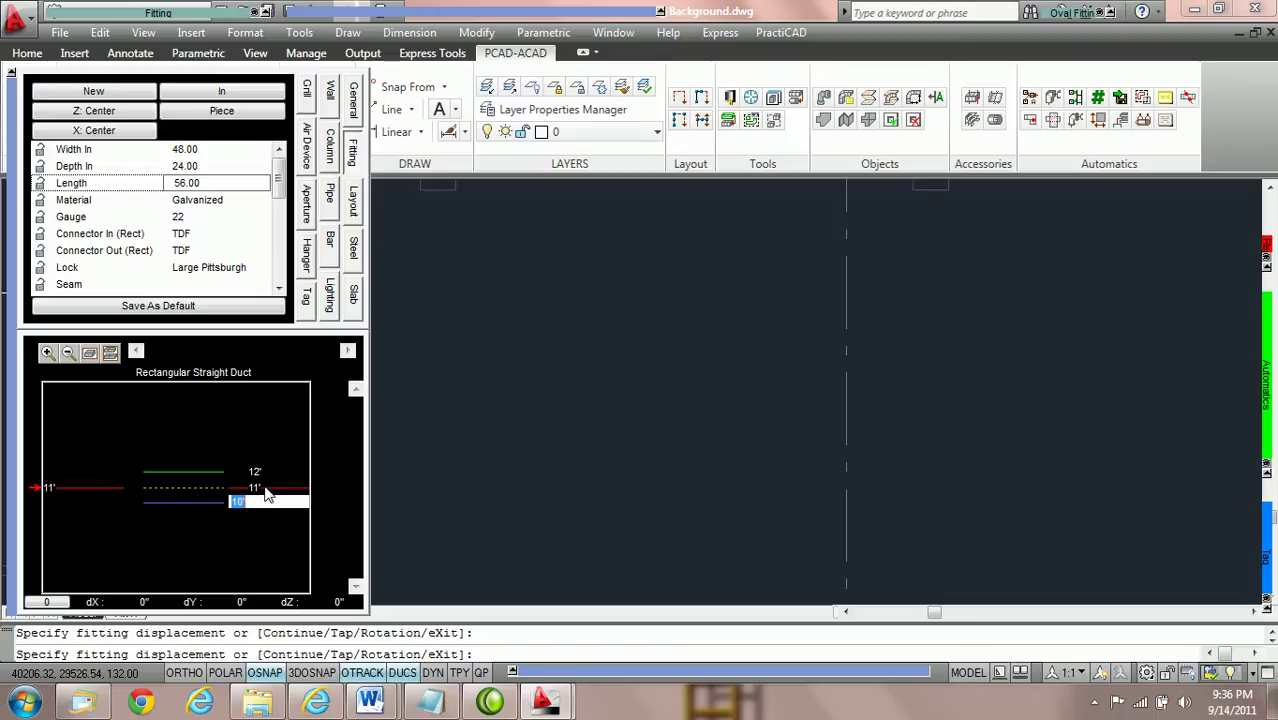
{"action": "type", "text": "10"}
{"action": "key", "text": "Return"}
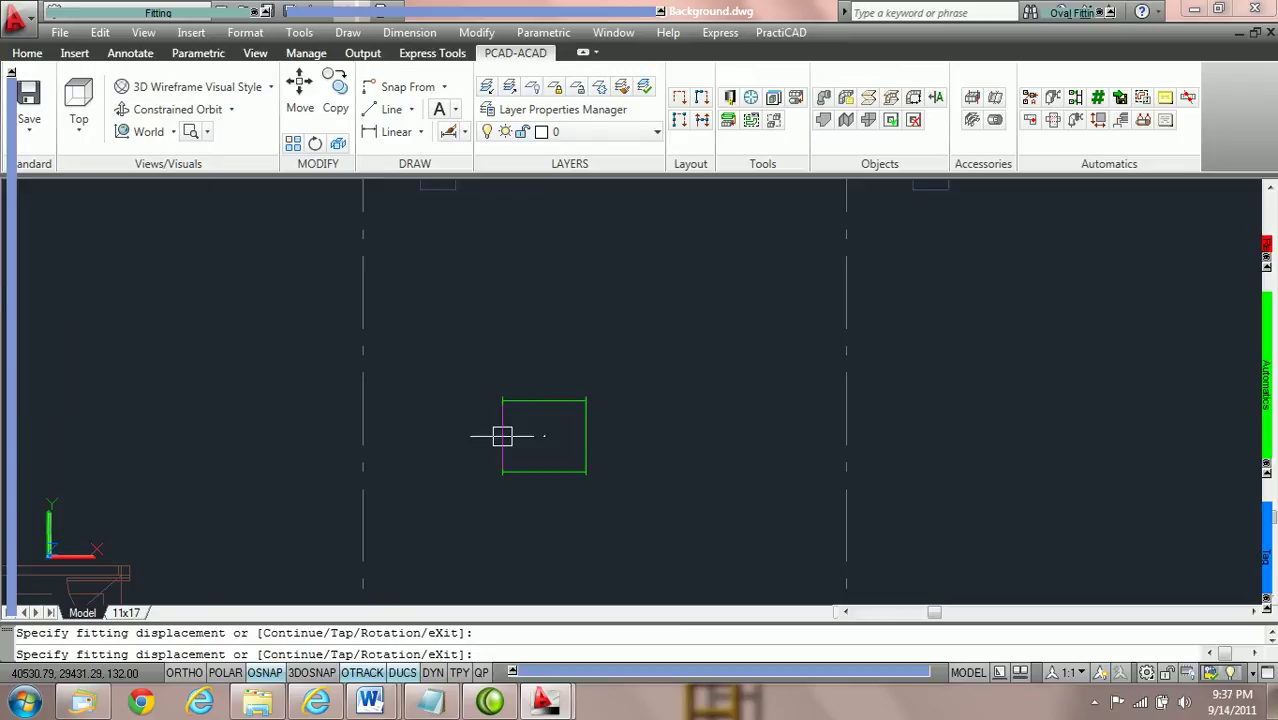
Insert the duct in the open bay between column lines and orient it horizontally with polar tracking on
{"action": "scroll", "coordinate": [520, 390], "scroll_direction": "down", "scroll_amount": 2}
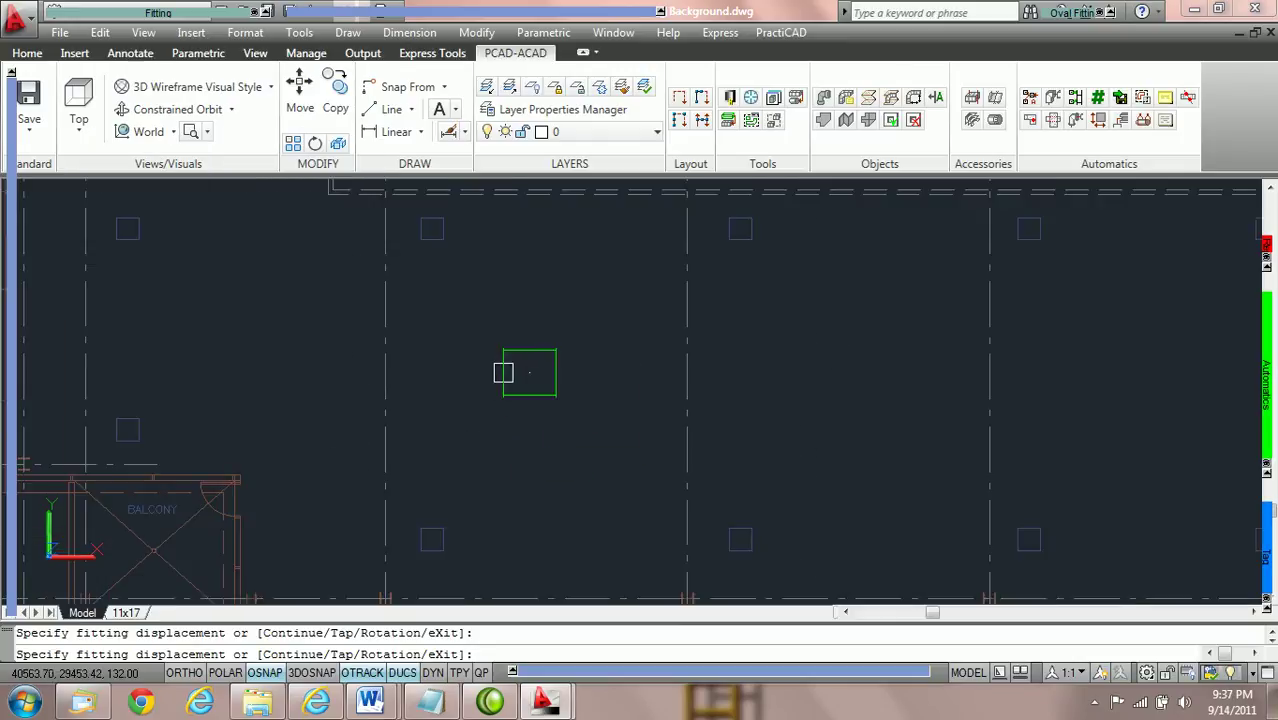
{"action": "scroll", "coordinate": [472, 375], "scroll_direction": "up", "scroll_amount": 2}
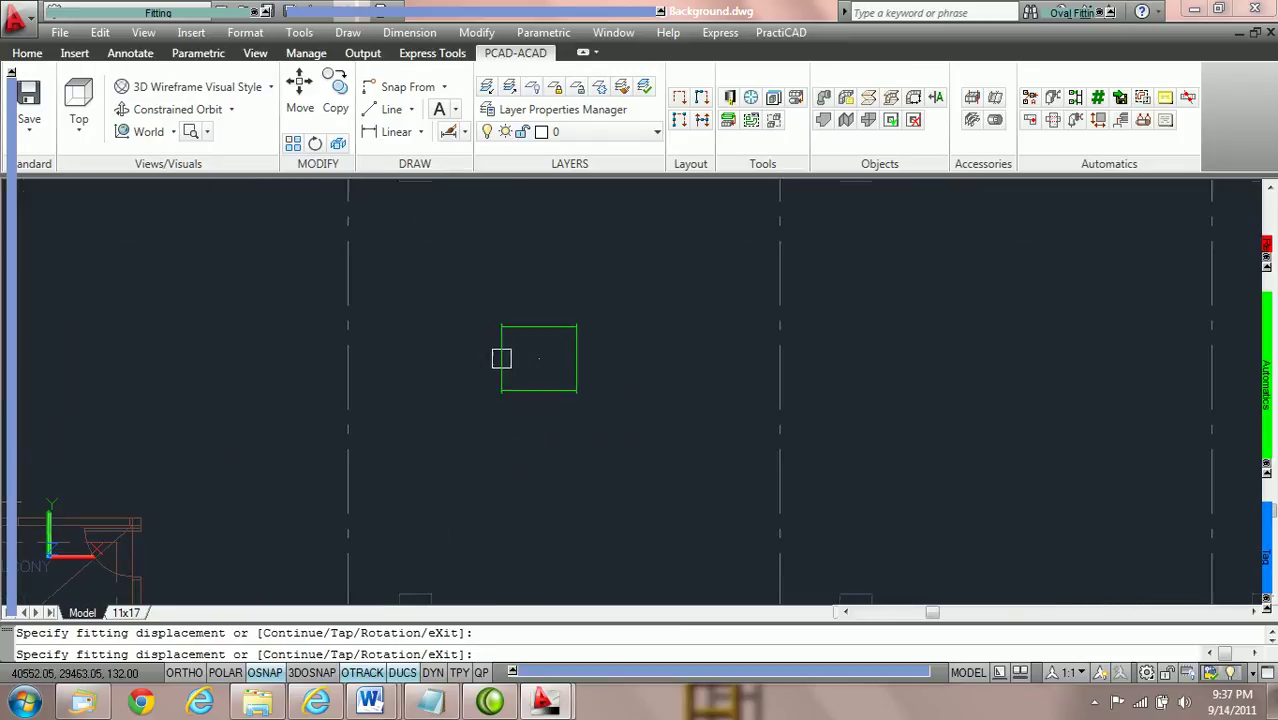
{"action": "left_click", "coordinate": [468, 358]}
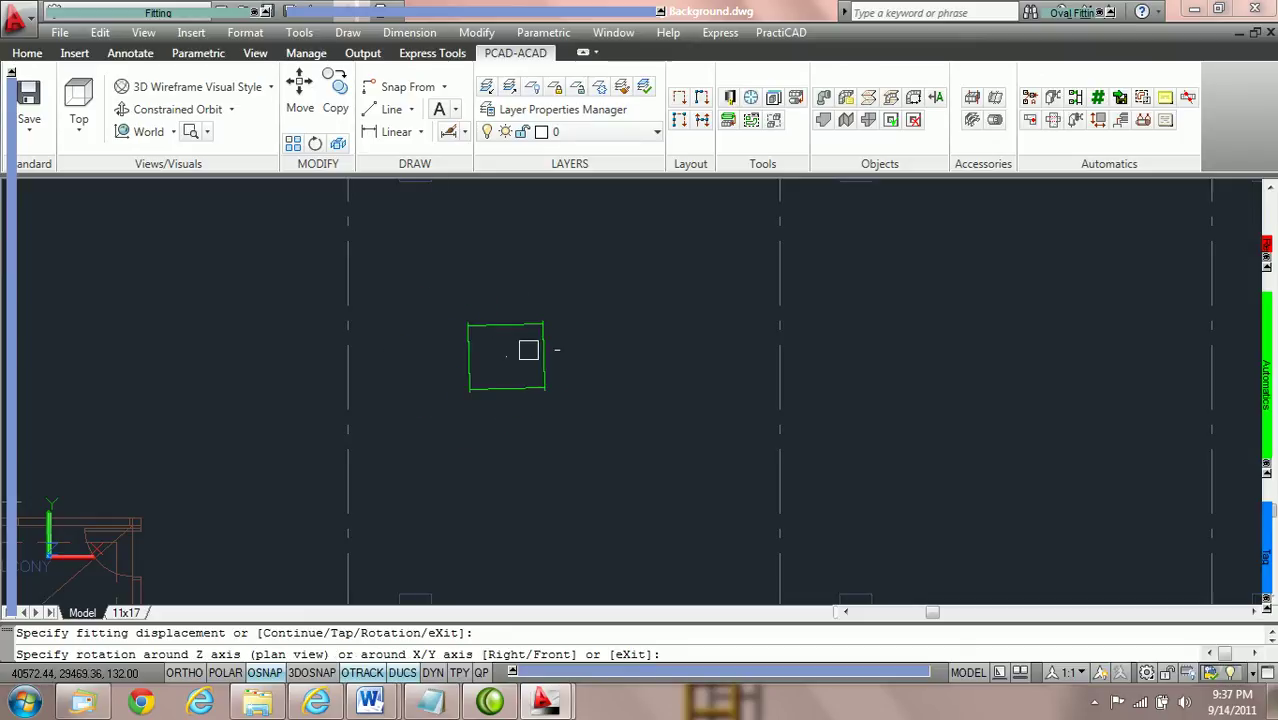
{"action": "left_click", "coordinate": [228, 673]}
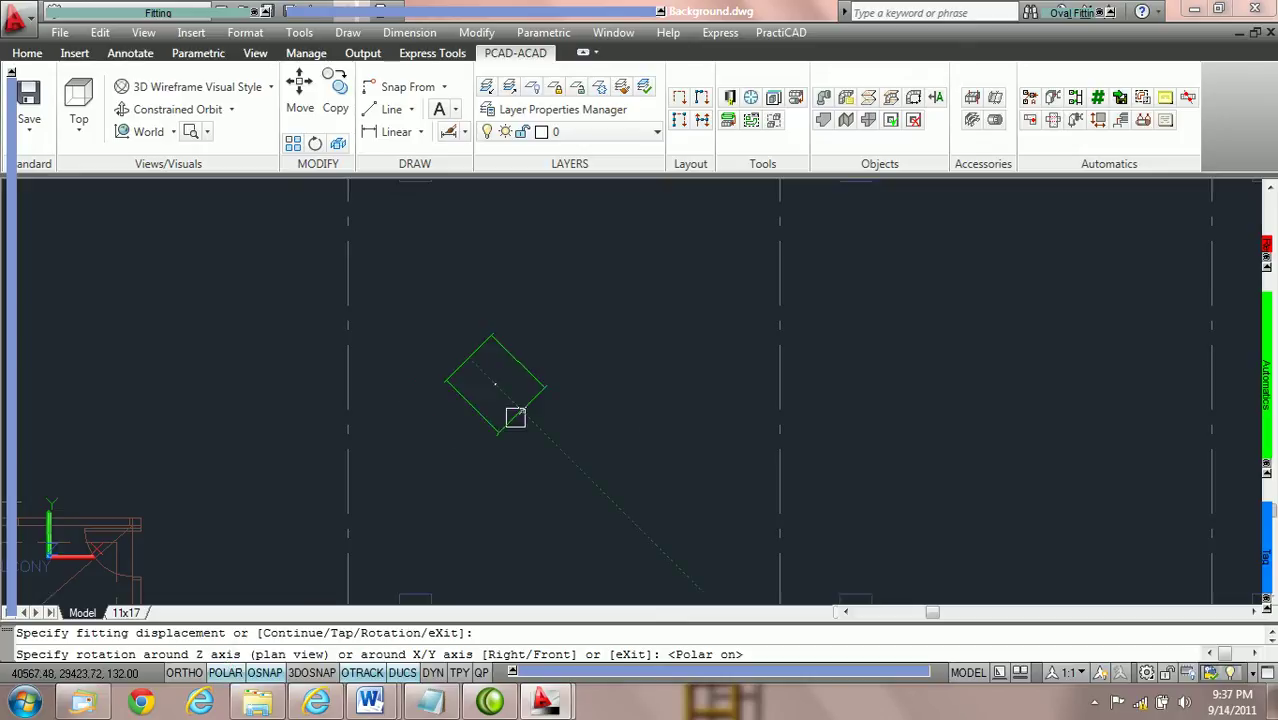
{"action": "left_click", "coordinate": [578, 358]}
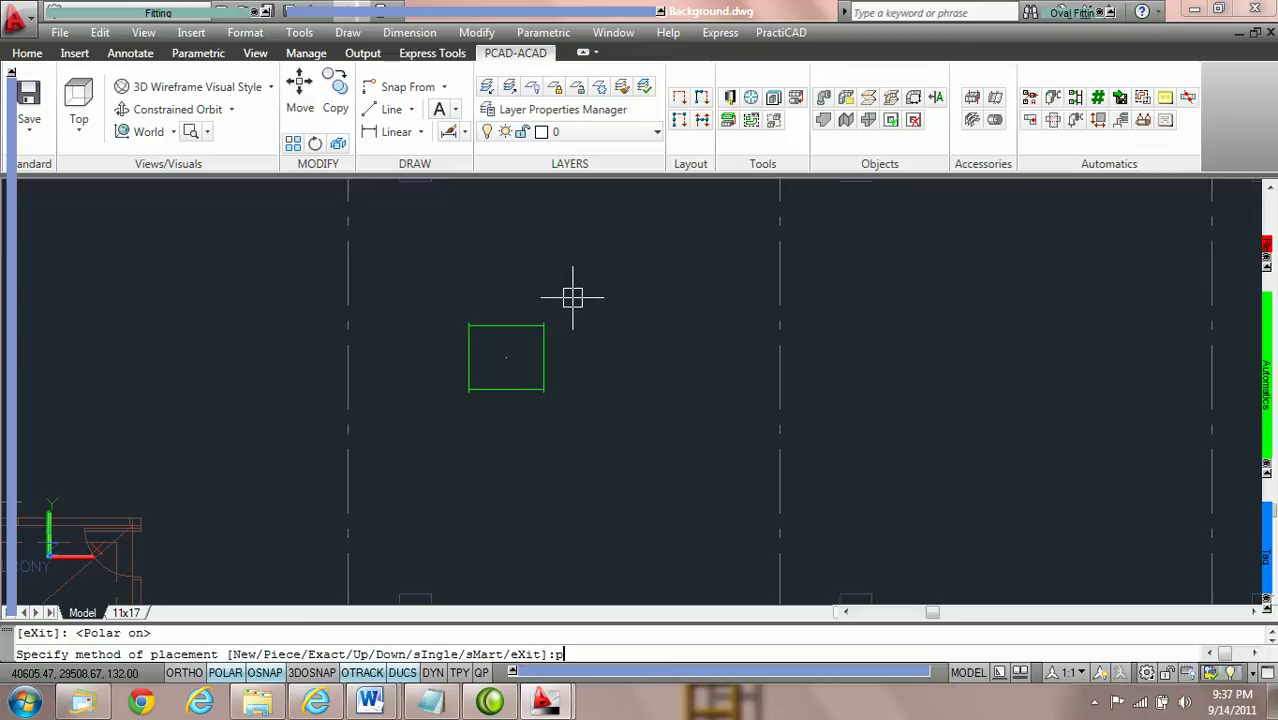
Finish the duct with the Piece placement method and end the command without adding another fitting
{"action": "key", "text": "Return"}
{"action": "left_click", "coordinate": [574, 274]}
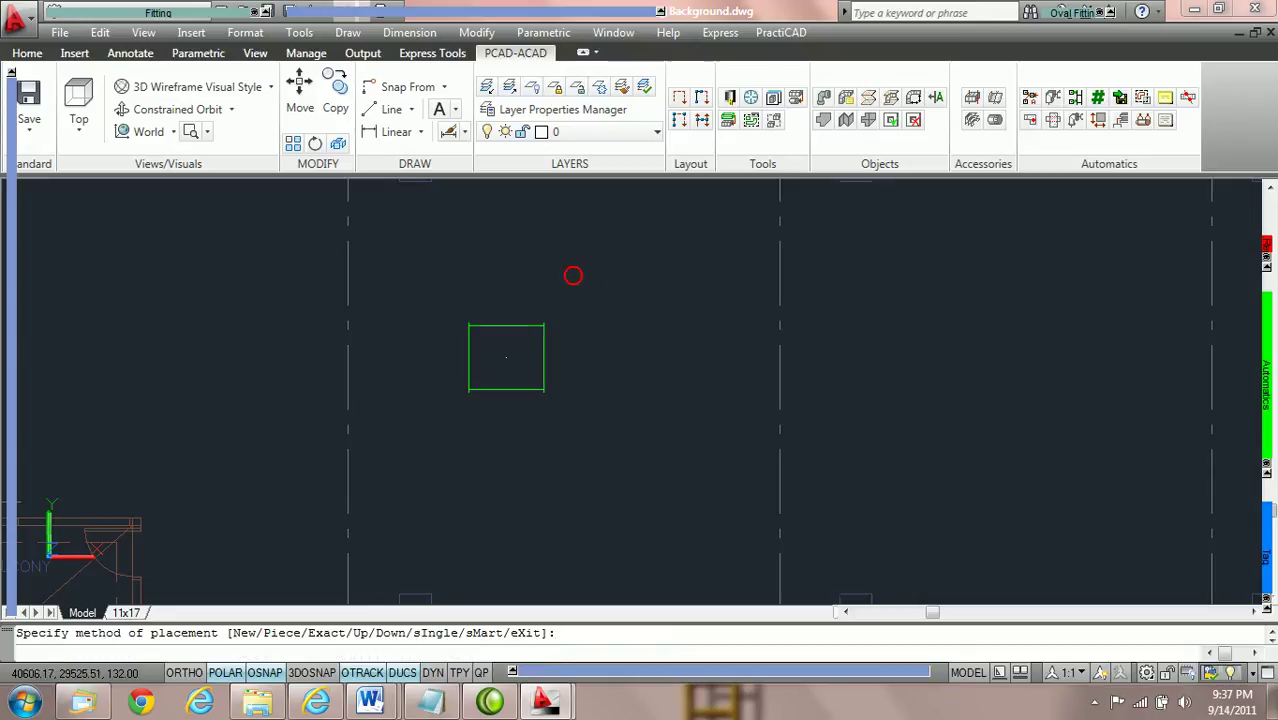
{"action": "scroll", "coordinate": [567, 362], "scroll_direction": "up", "scroll_amount": 3}
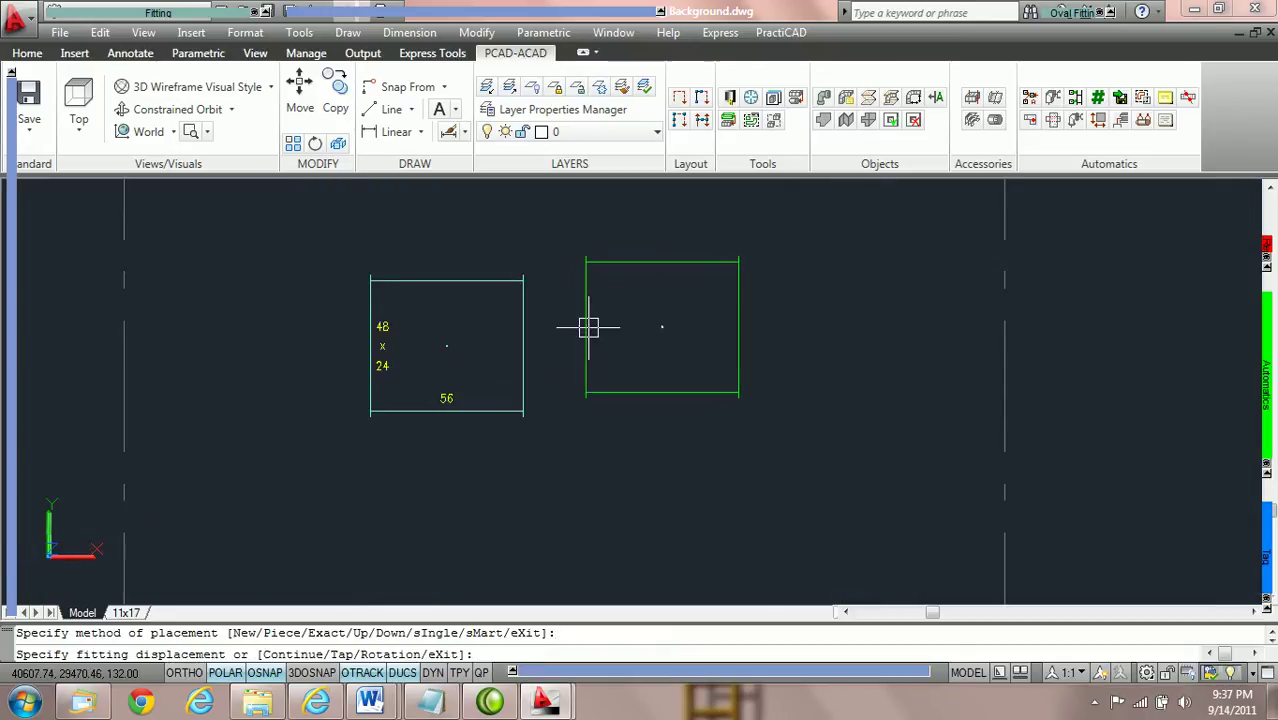
{"action": "key", "text": "Escape"}
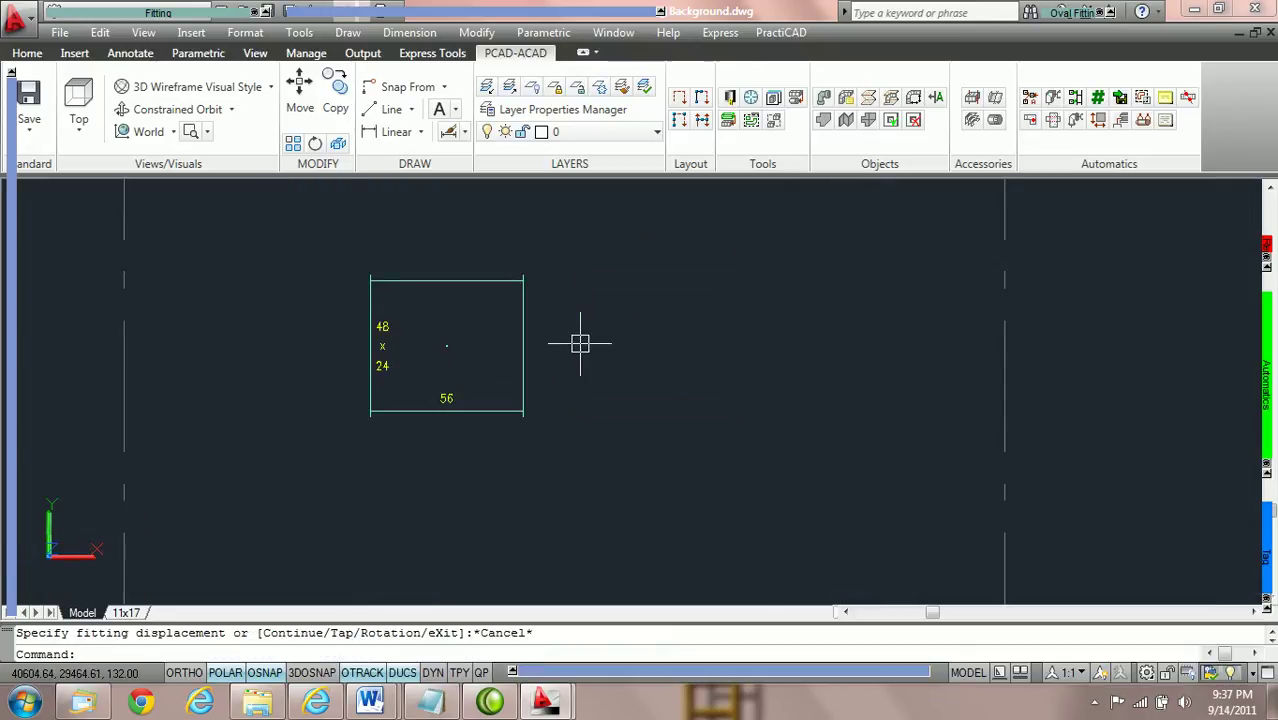
Set the bottom elevation of the placed 48 x 24 duct to 15'
{"action": "scroll", "coordinate": [546, 336], "scroll_direction": "up", "scroll_amount": 2}
{"action": "mouse_move", "coordinate": [590, 308]}
{"action": "middle_mouse_down"}
{"action": "mouse_move", "coordinate": [558, 313]}
{"action": "mouse_move", "coordinate": [653, 317]}
{"action": "mouse_move", "coordinate": [622, 317]}
{"action": "middle_mouse_up"}
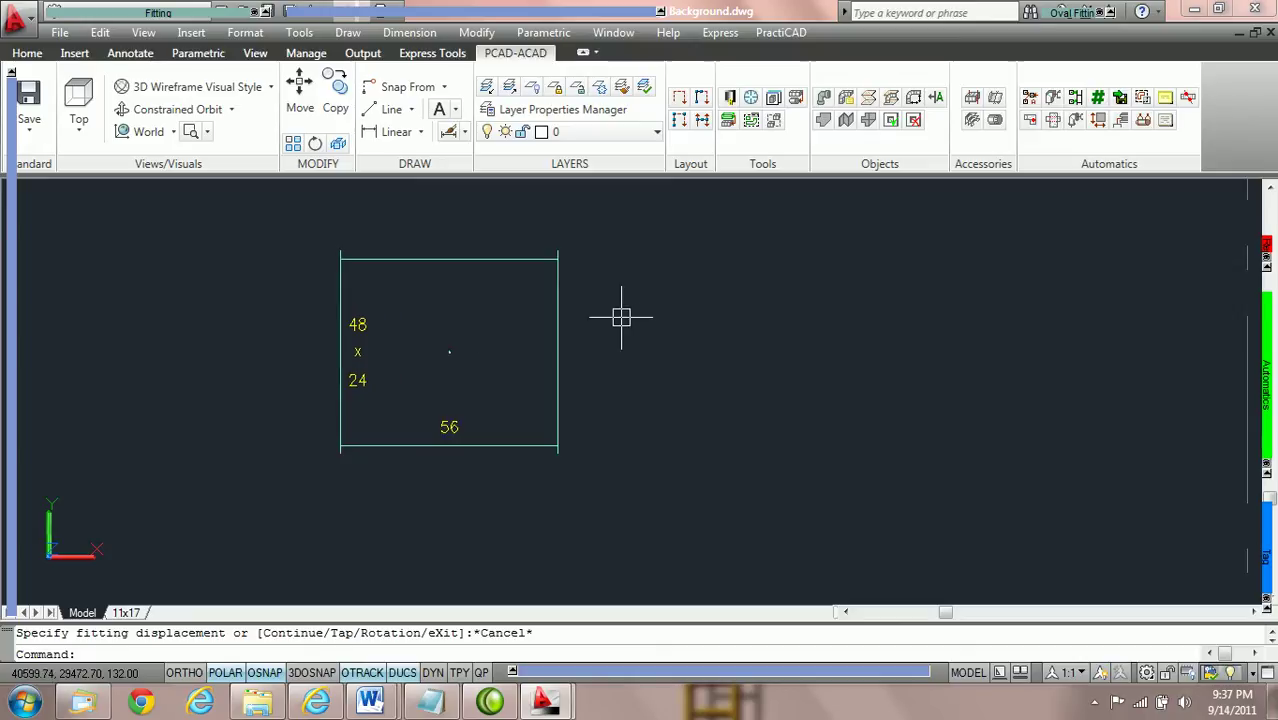
{"action": "left_click", "coordinate": [558, 327]}
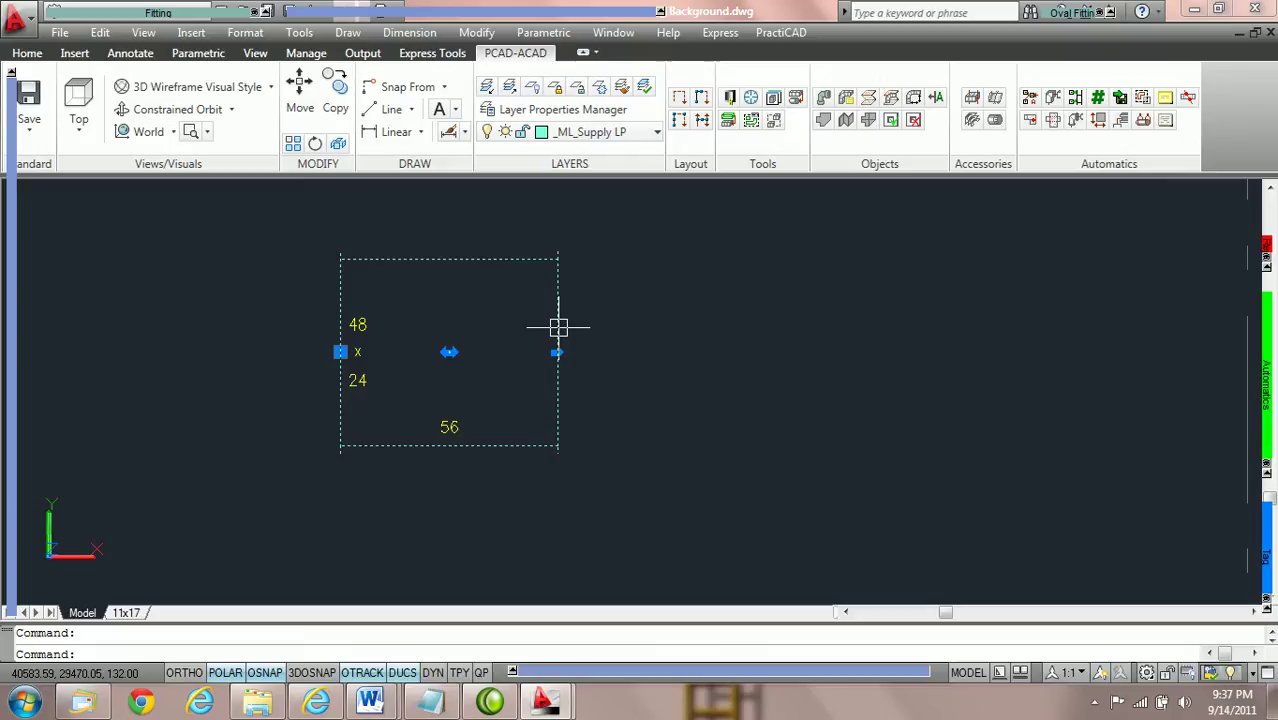
{"action": "mouse_move", "coordinate": [12, 548]}
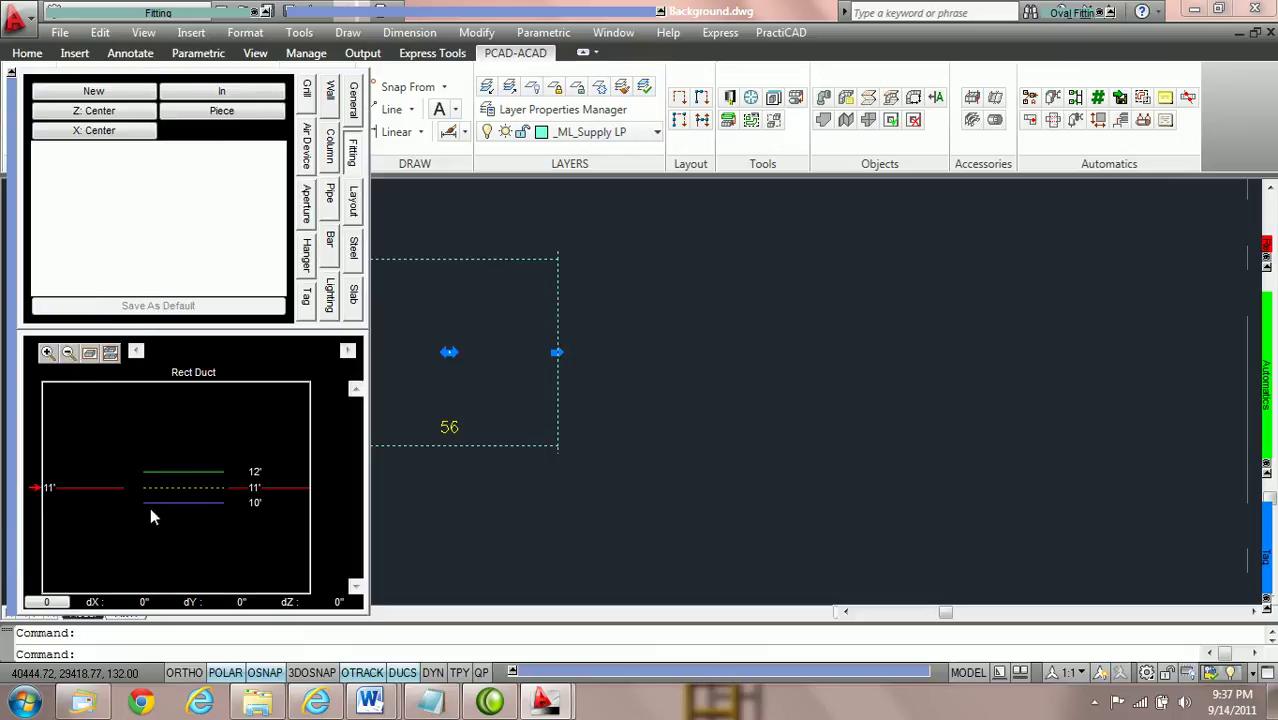
{"action": "left_click", "coordinate": [266, 501]}
{"action": "type", "text": "15"}
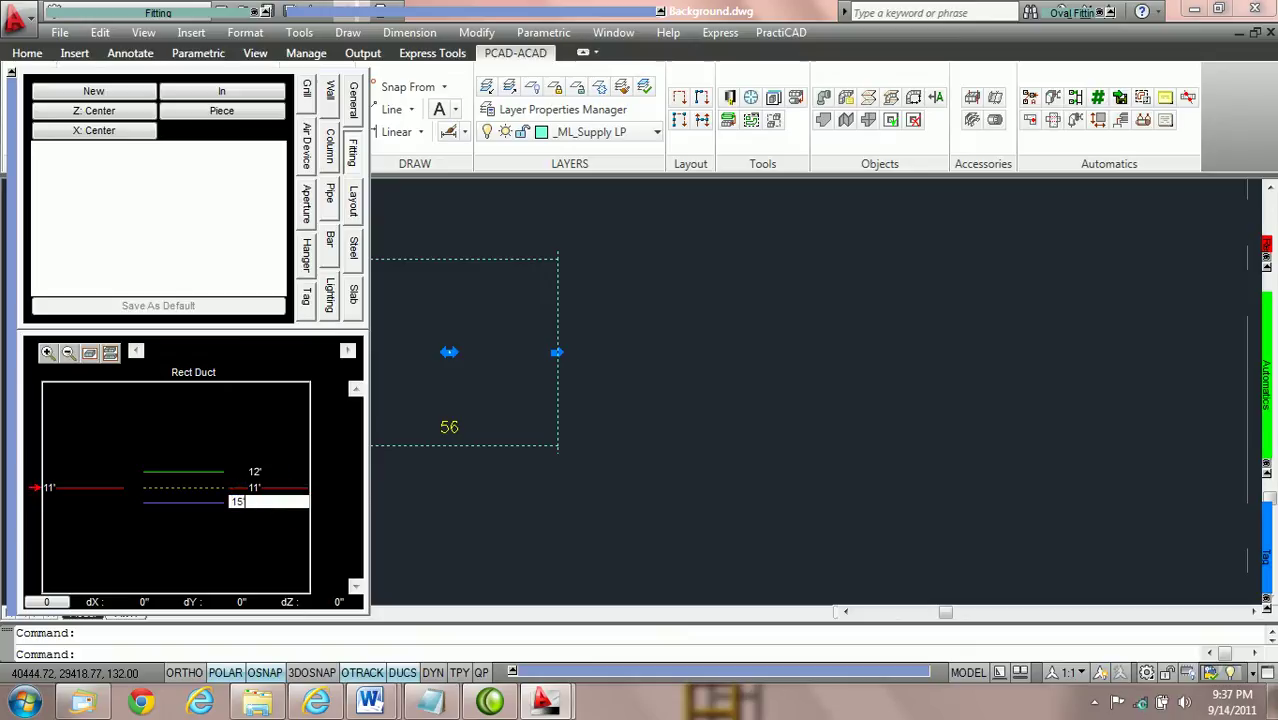
{"action": "type", "text": "'"}
{"action": "key", "text": "Return"}
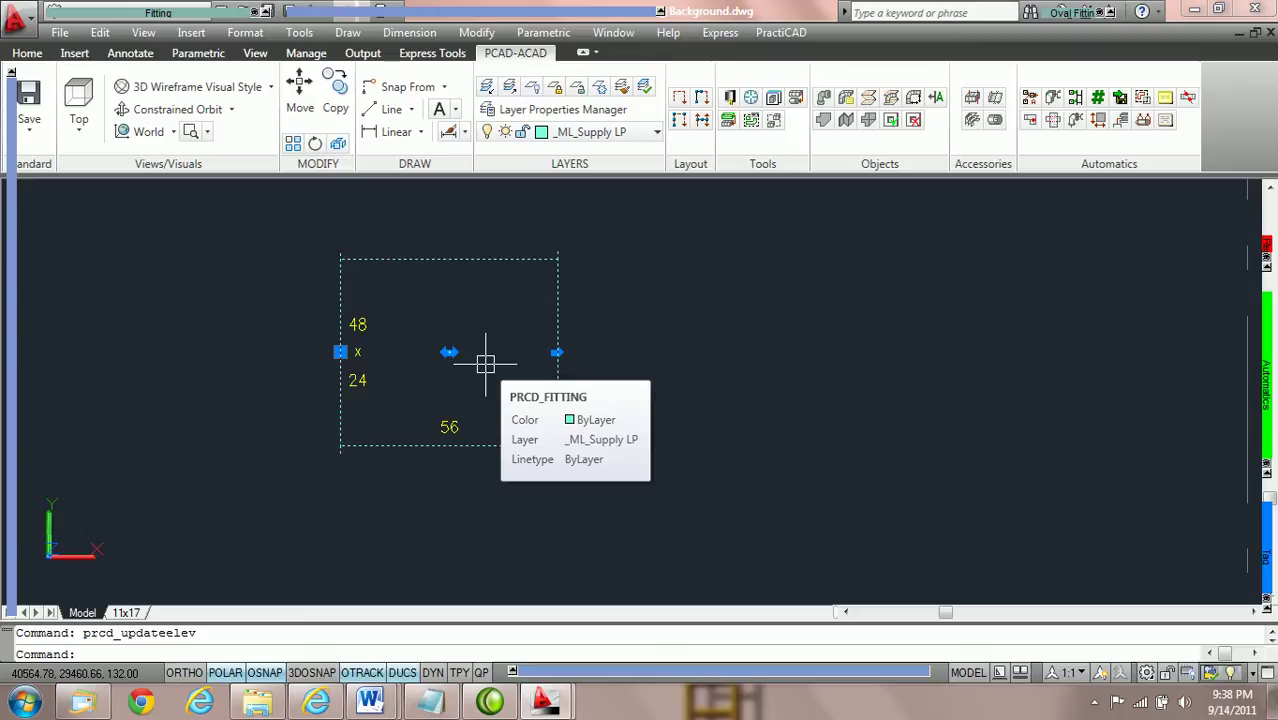
Resize the placed duct to 36 wide by 18 deep through its object properties
{"action": "double_click", "coordinate": [559, 317]}
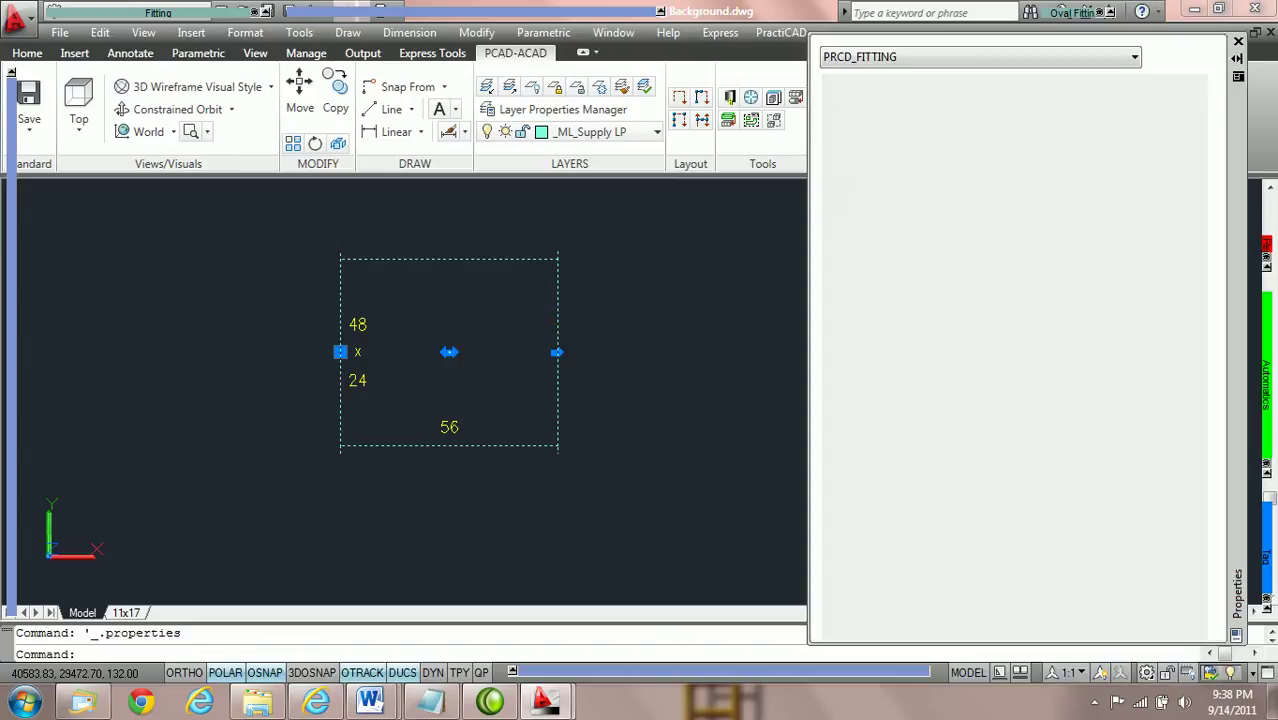
{"action": "right_click", "coordinate": [560, 320]}
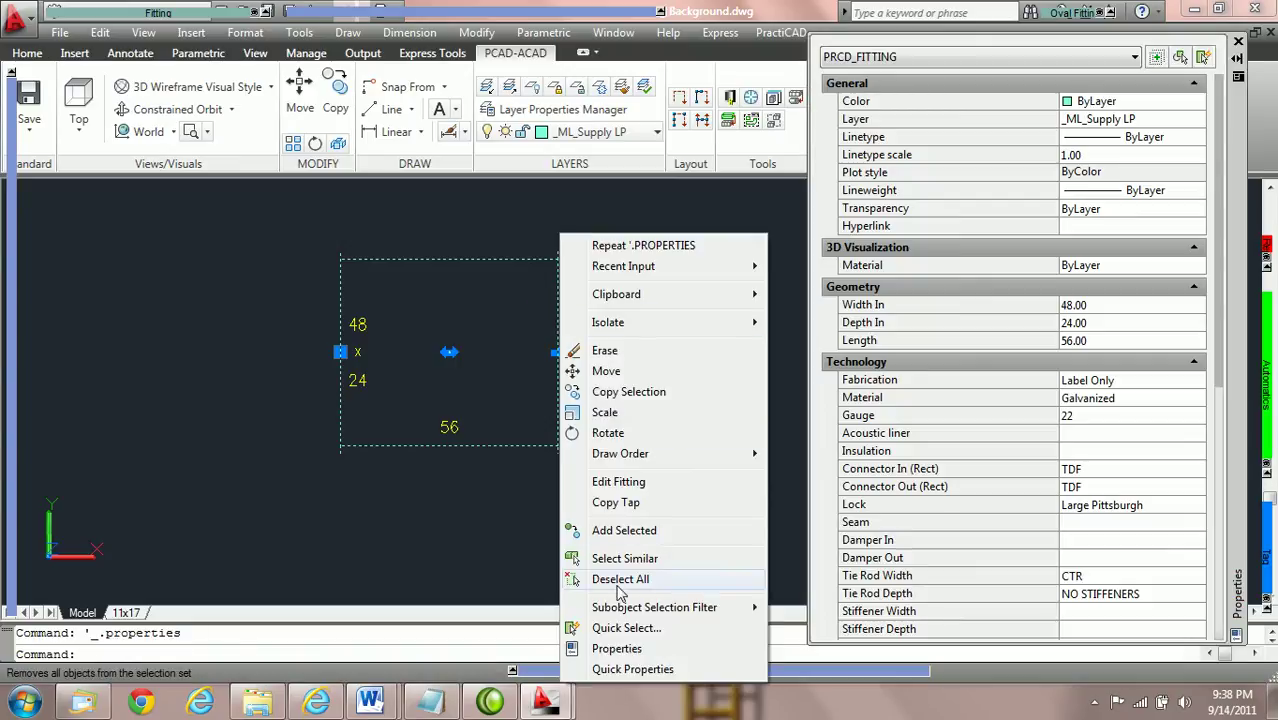
{"action": "left_click", "coordinate": [533, 233]}
{"action": "key", "text": "Escape"}
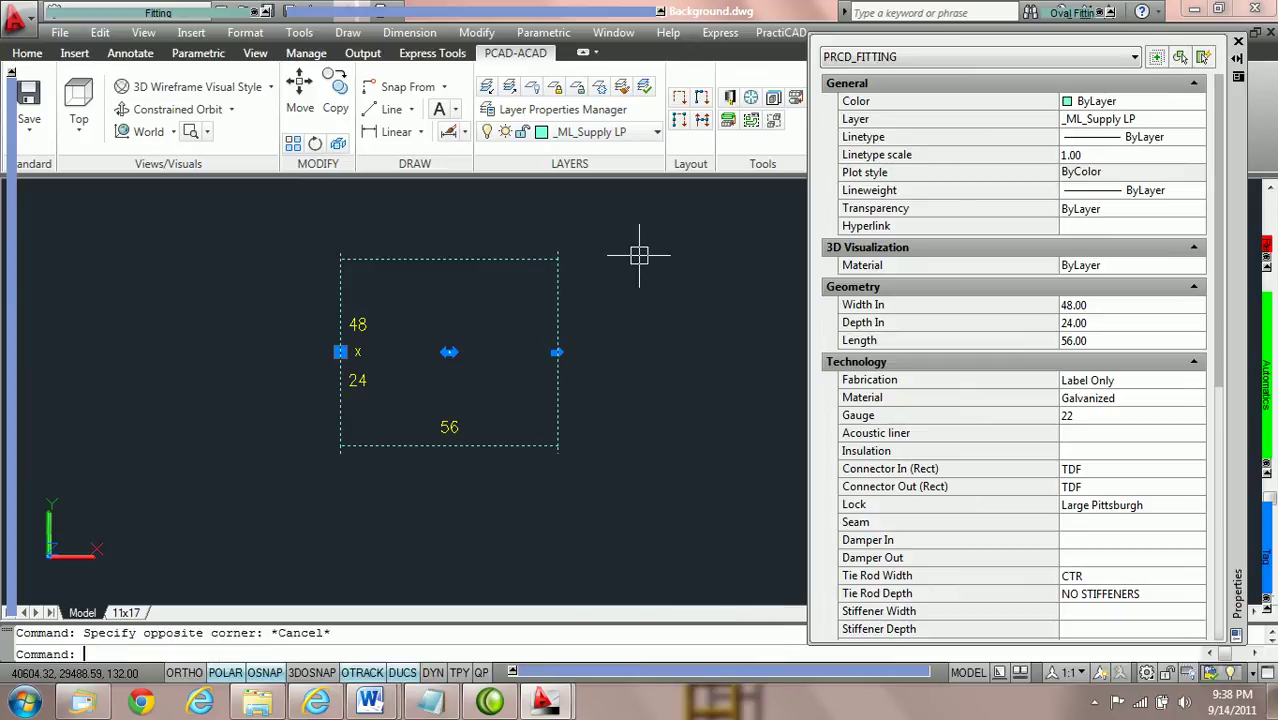
{"action": "middle_click_drag", "start_coordinate": [665, 289], "coordinate": [589, 288]}
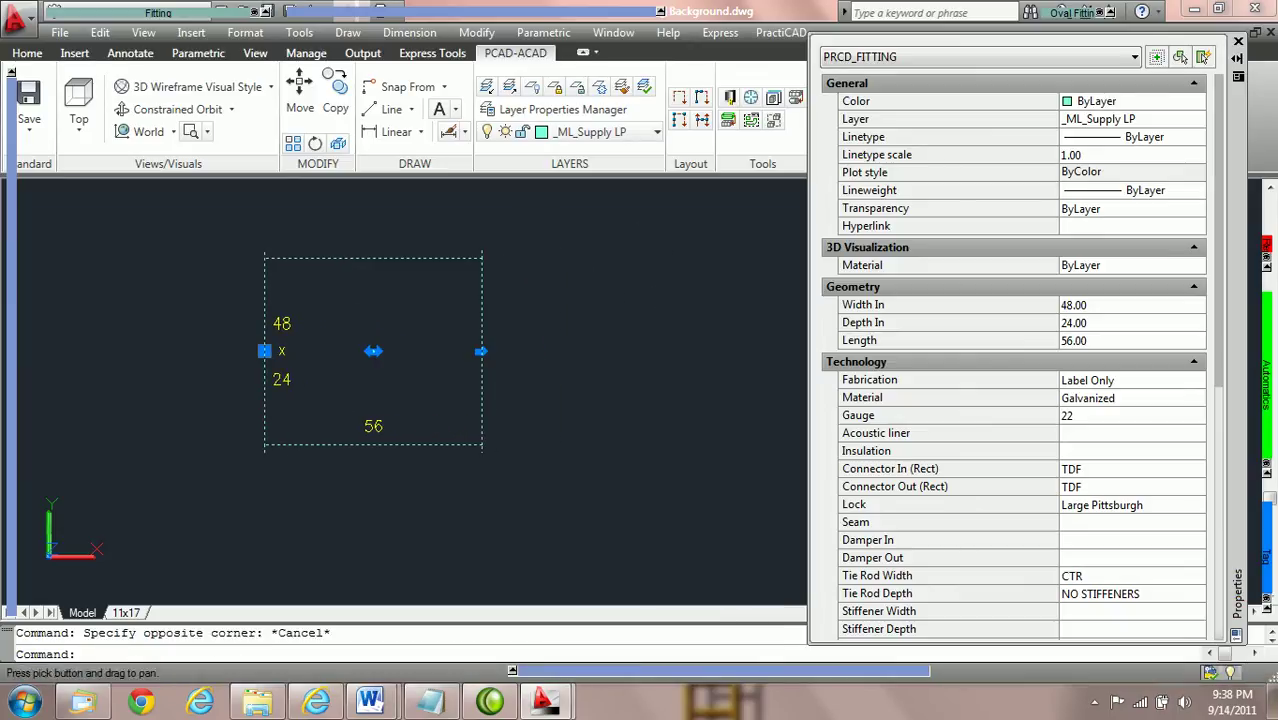
{"action": "left_click", "coordinate": [1111, 305]}
{"action": "type", "text": "36"}
{"action": "key", "text": "Tab"}
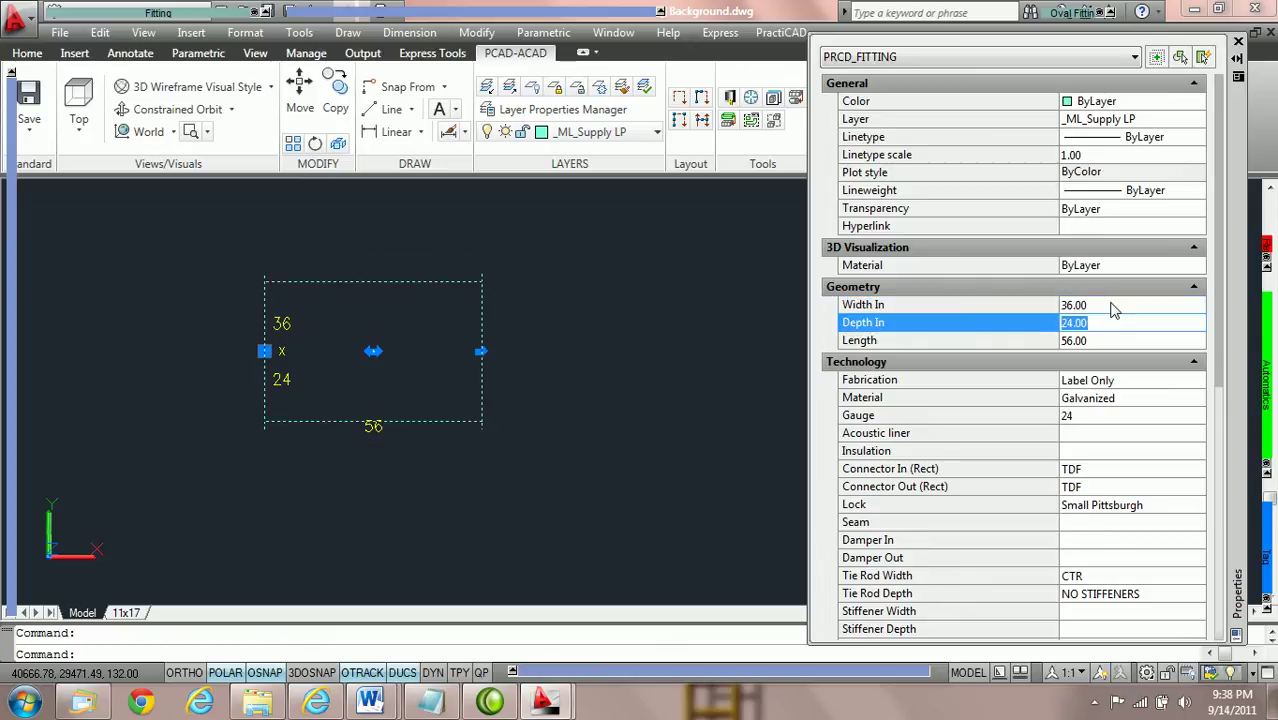
{"action": "type", "text": "18"}
{"action": "key", "text": "Tab"}
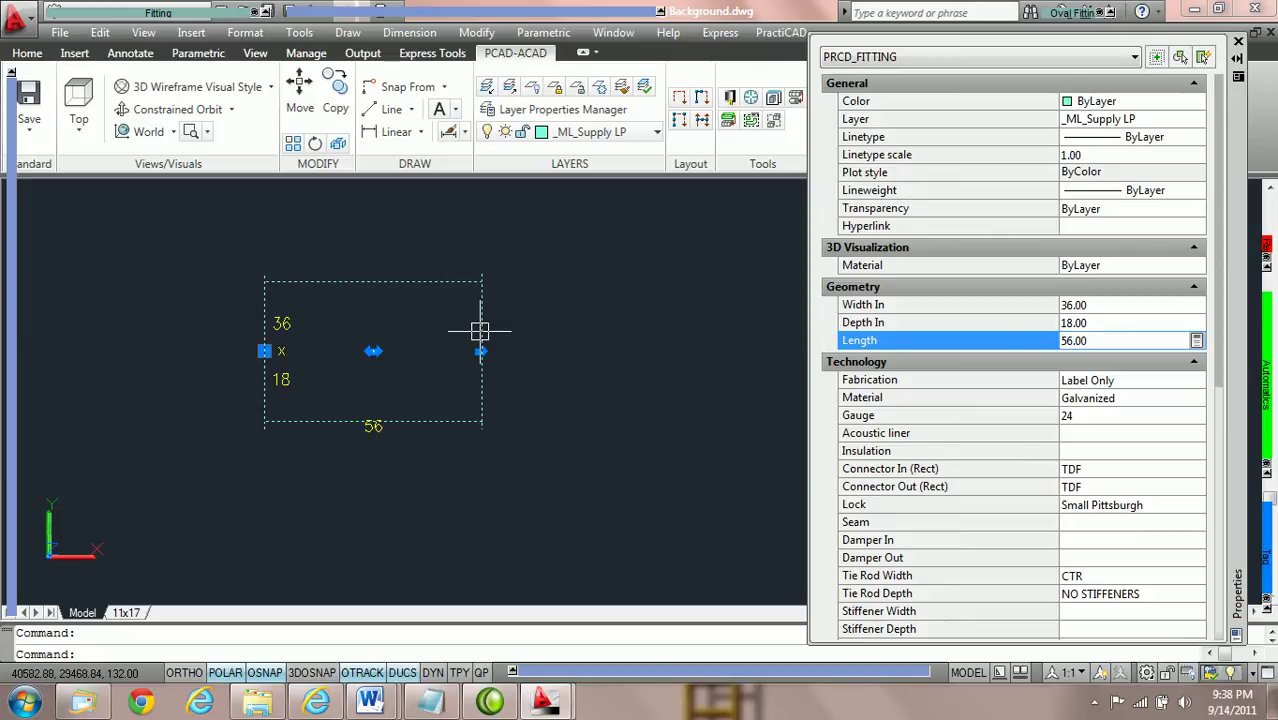
Open the 36 x 18 duct for fitting editing and show its preview in an isometric view
{"action": "scroll", "coordinate": [482, 330], "scroll_direction": "up", "scroll_amount": 2}
{"action": "middle_click_drag", "start_coordinate": [545, 288], "coordinate": [548, 300]}
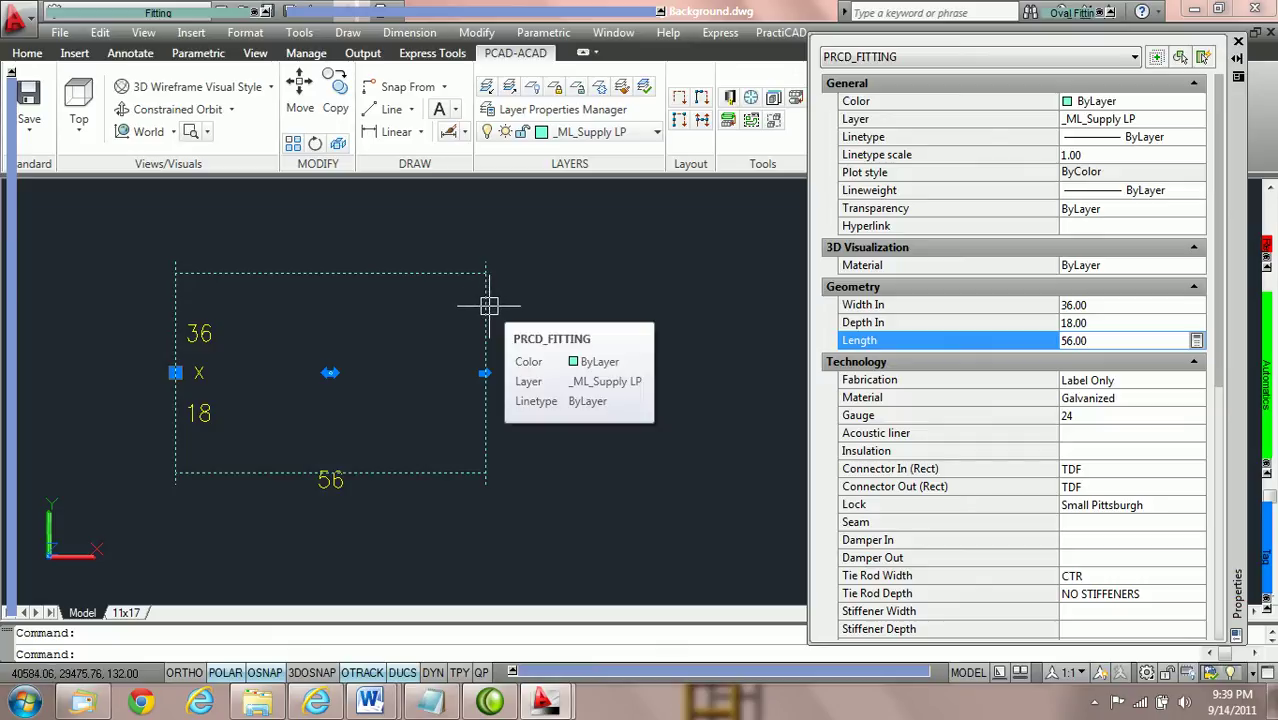
{"action": "right_click", "coordinate": [489, 305]}
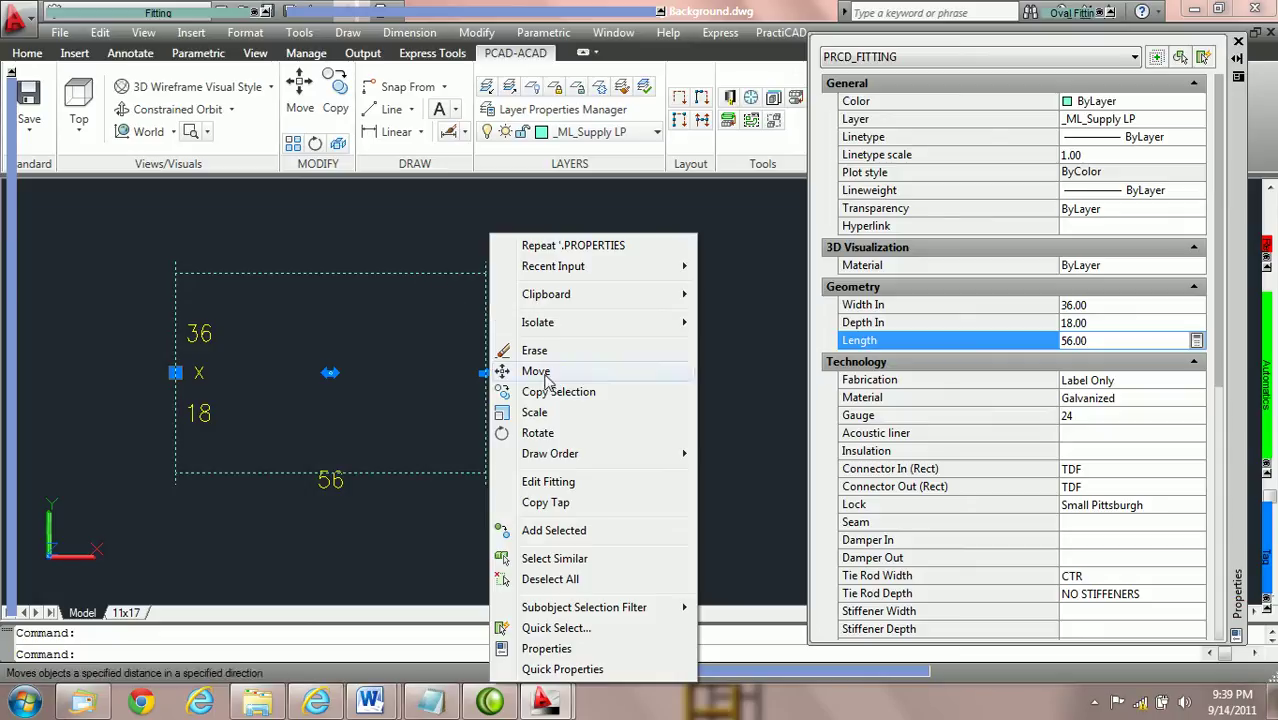
{"action": "left_click", "coordinate": [567, 483]}
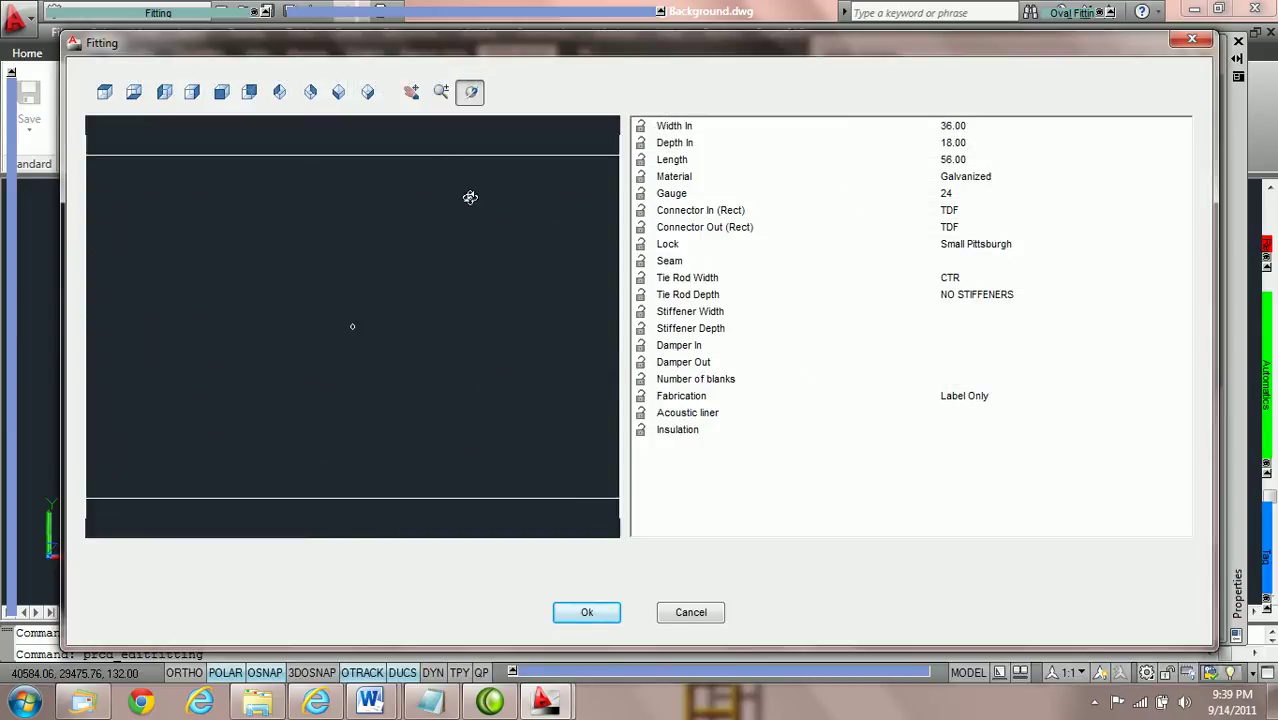
{"action": "left_click", "coordinate": [339, 92]}
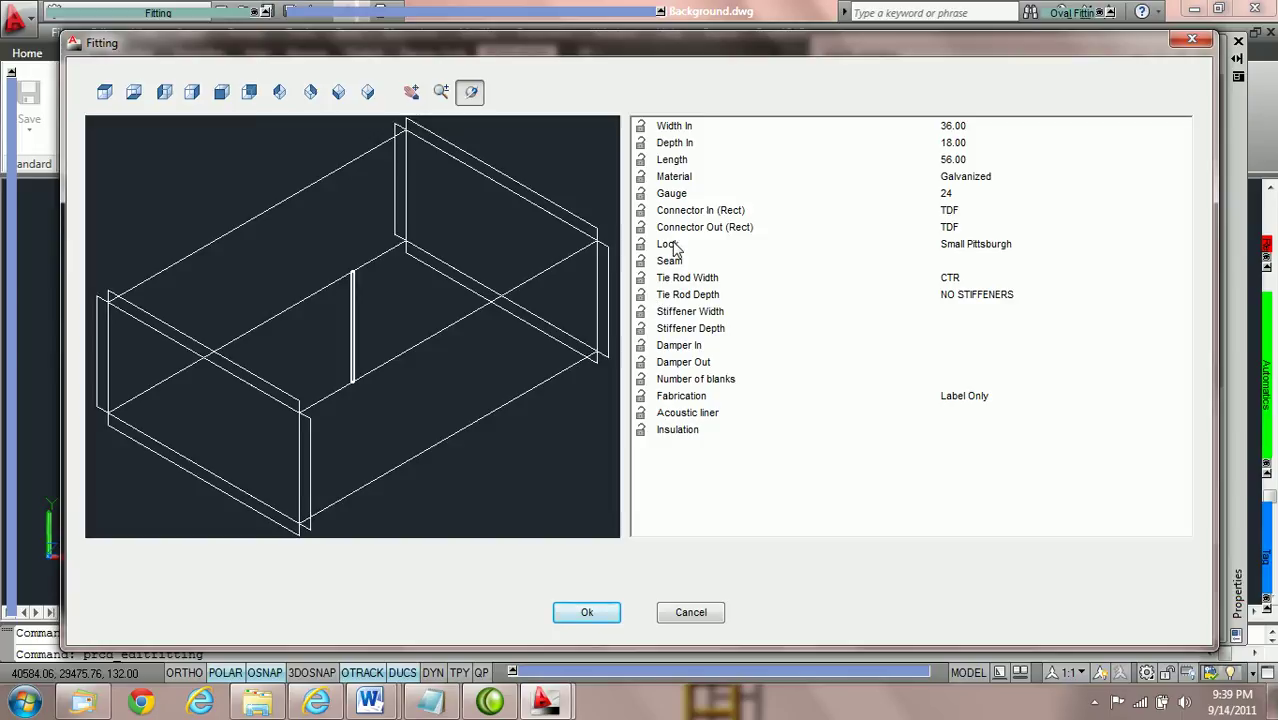
Set the duct's Connector Out (Rect) to S&D, lock that value and accept the fitting changes
{"action": "left_click", "coordinate": [960, 228]}
{"action": "left_click", "coordinate": [1025, 227]}
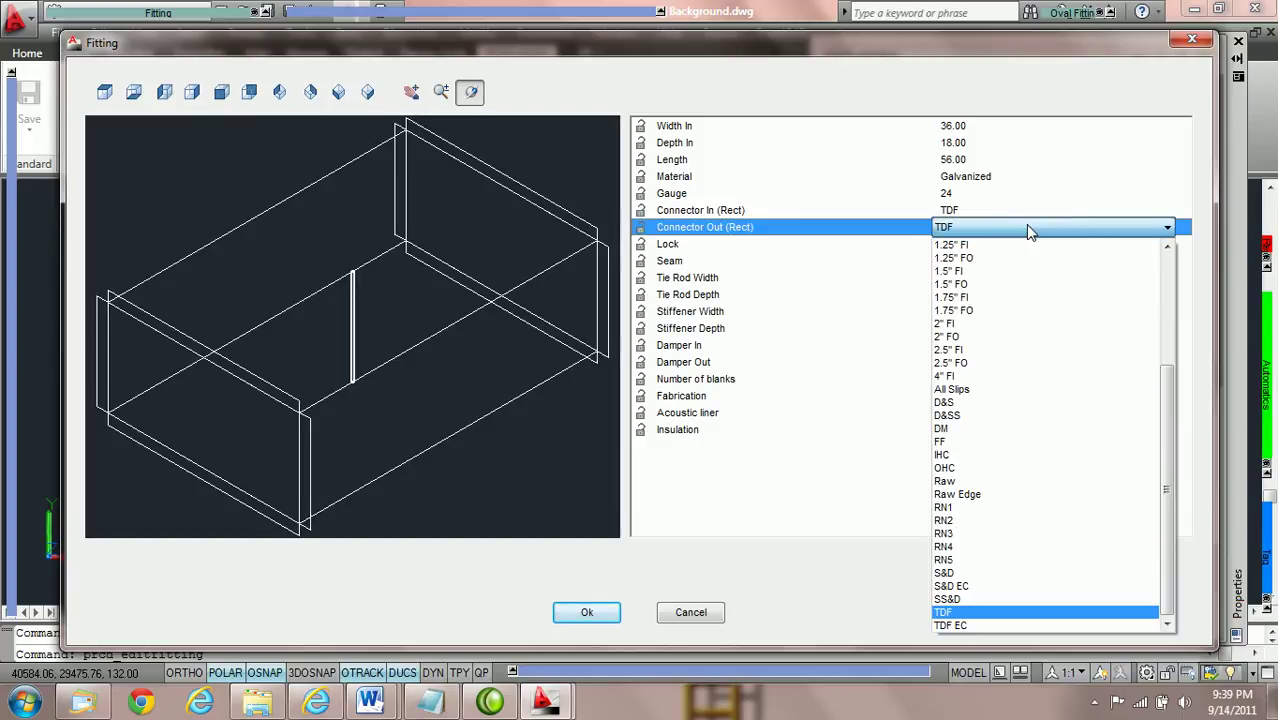
{"action": "key", "text": "s"}
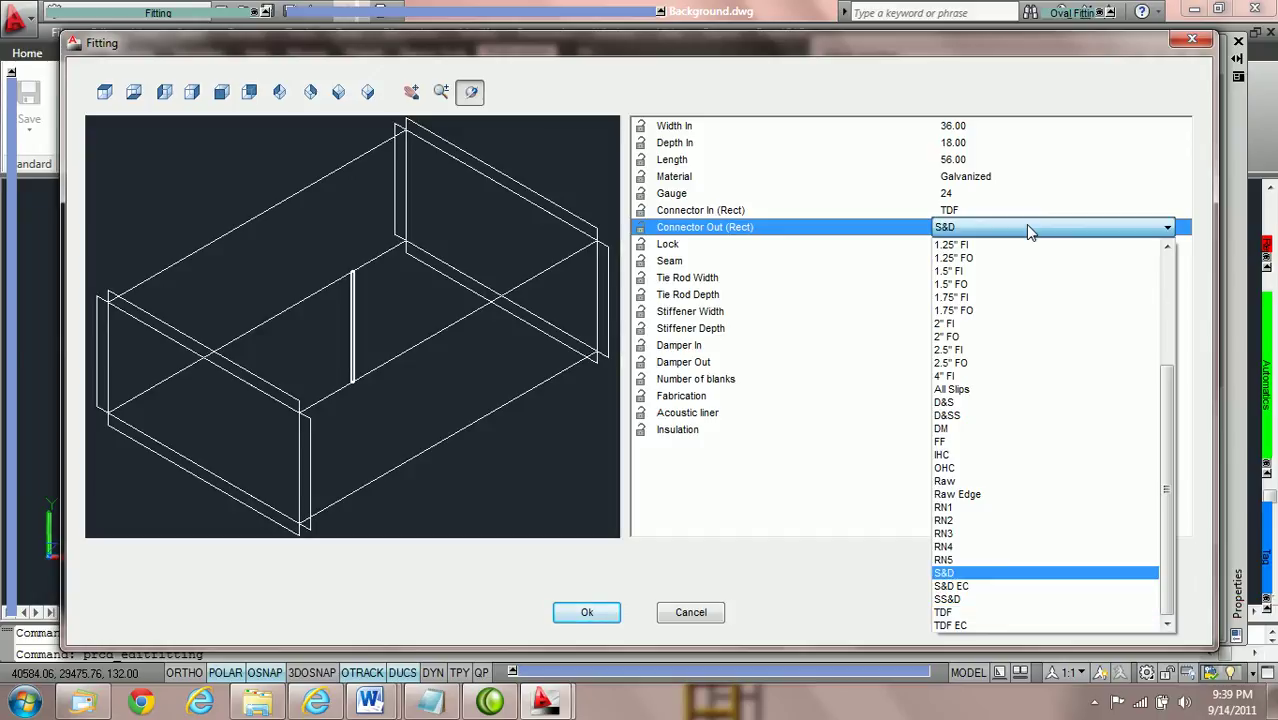
{"action": "key", "text": "Return"}
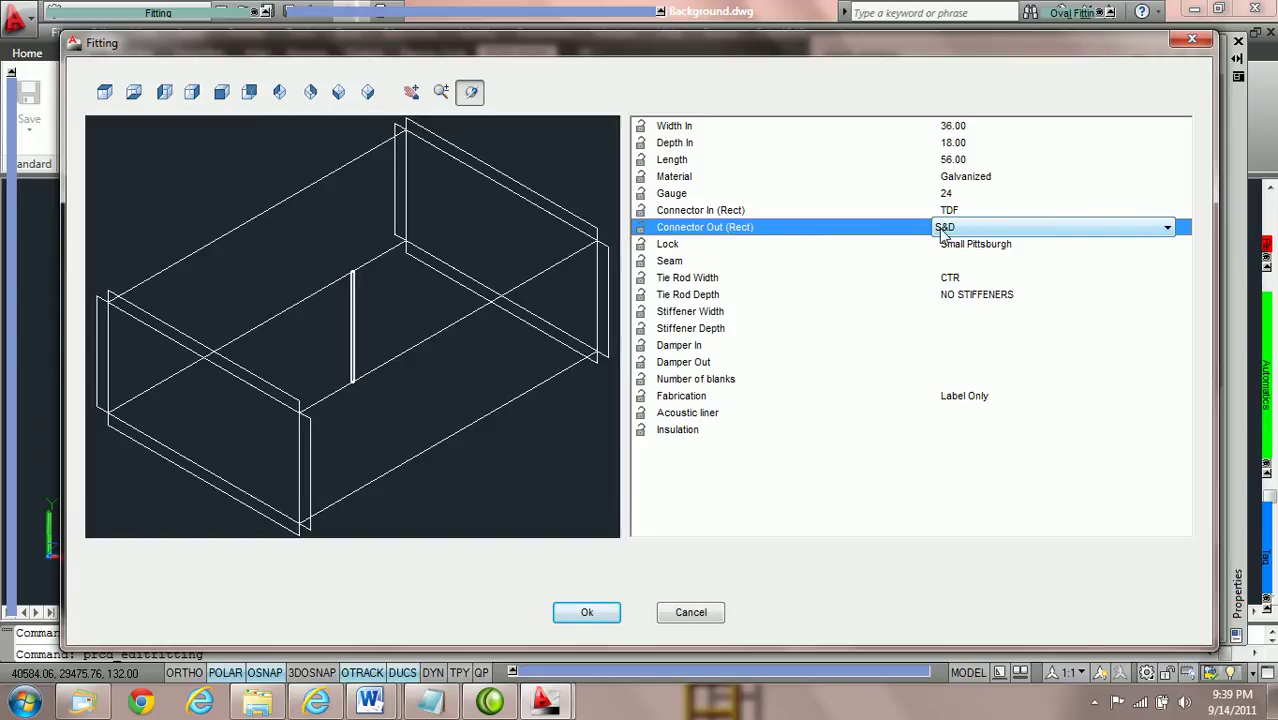
{"action": "left_click", "coordinate": [641, 230]}
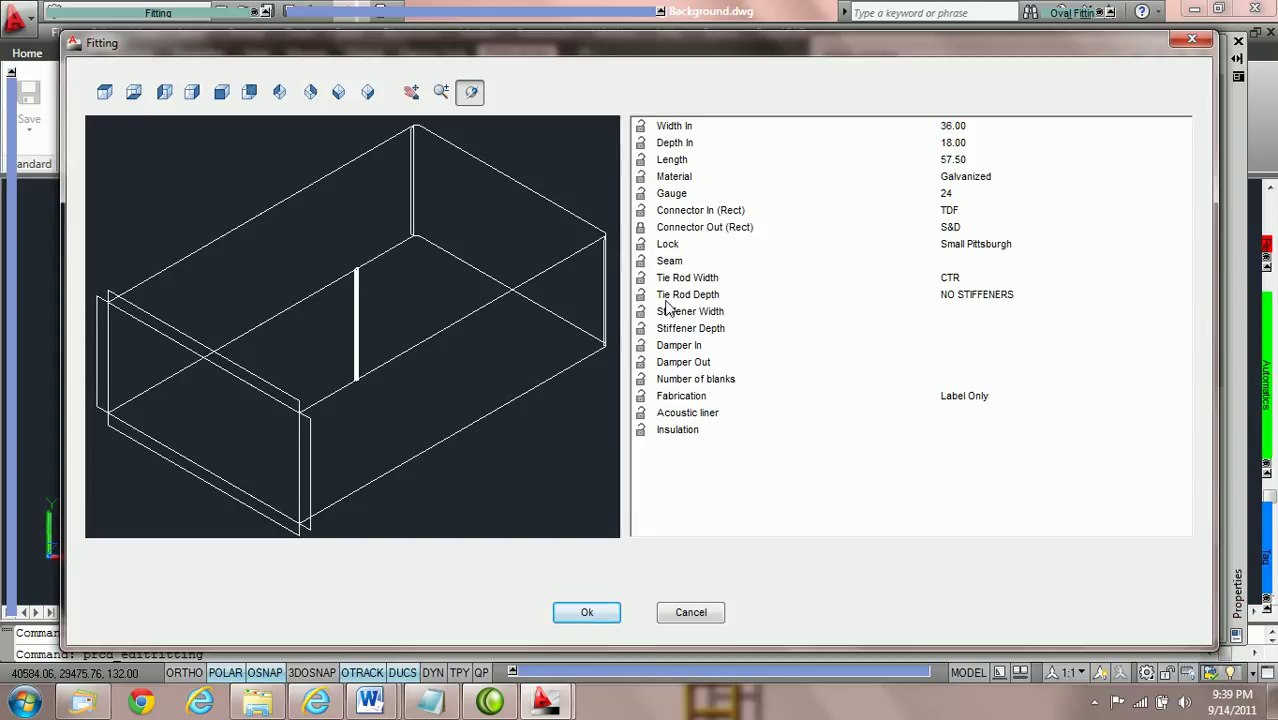
{"action": "left_click", "coordinate": [591, 613]}
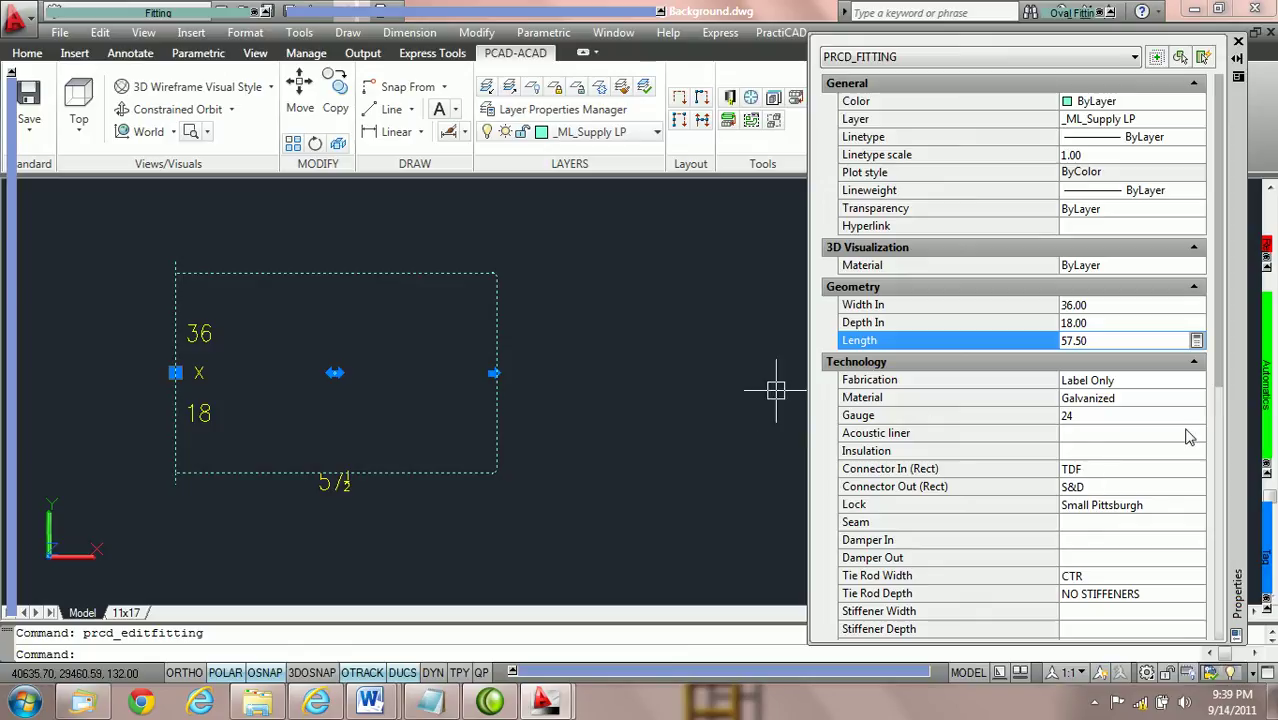
Try to change the locked Connector Out (Rect) value to TDF through the duct's object properties
{"action": "left_click", "coordinate": [1156, 488]}
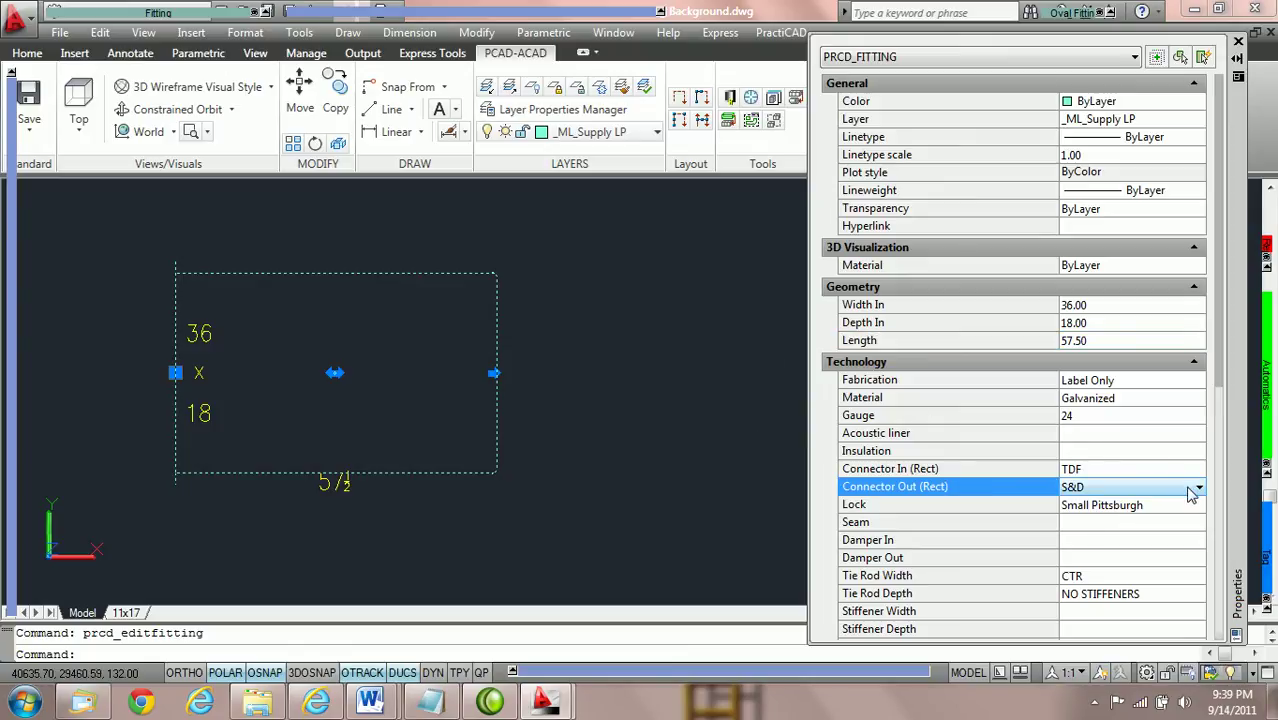
{"action": "left_click", "coordinate": [1196, 488]}
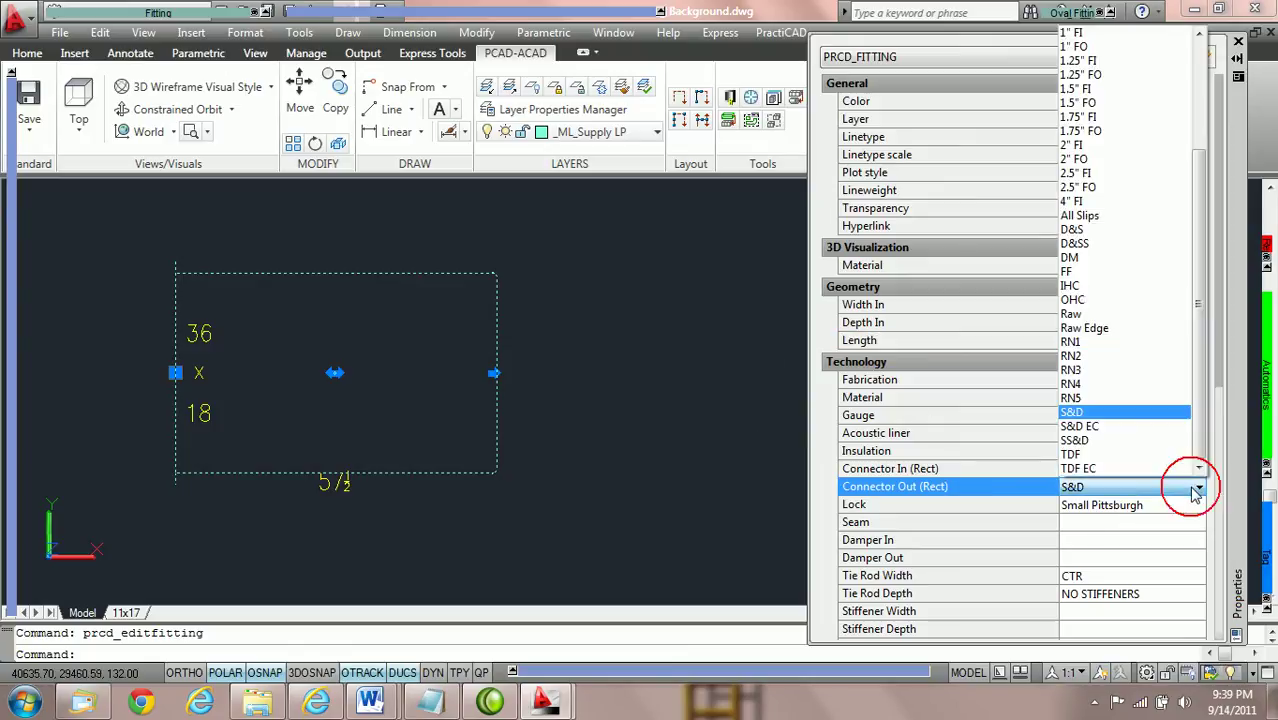
{"action": "left_click", "coordinate": [1157, 458]}
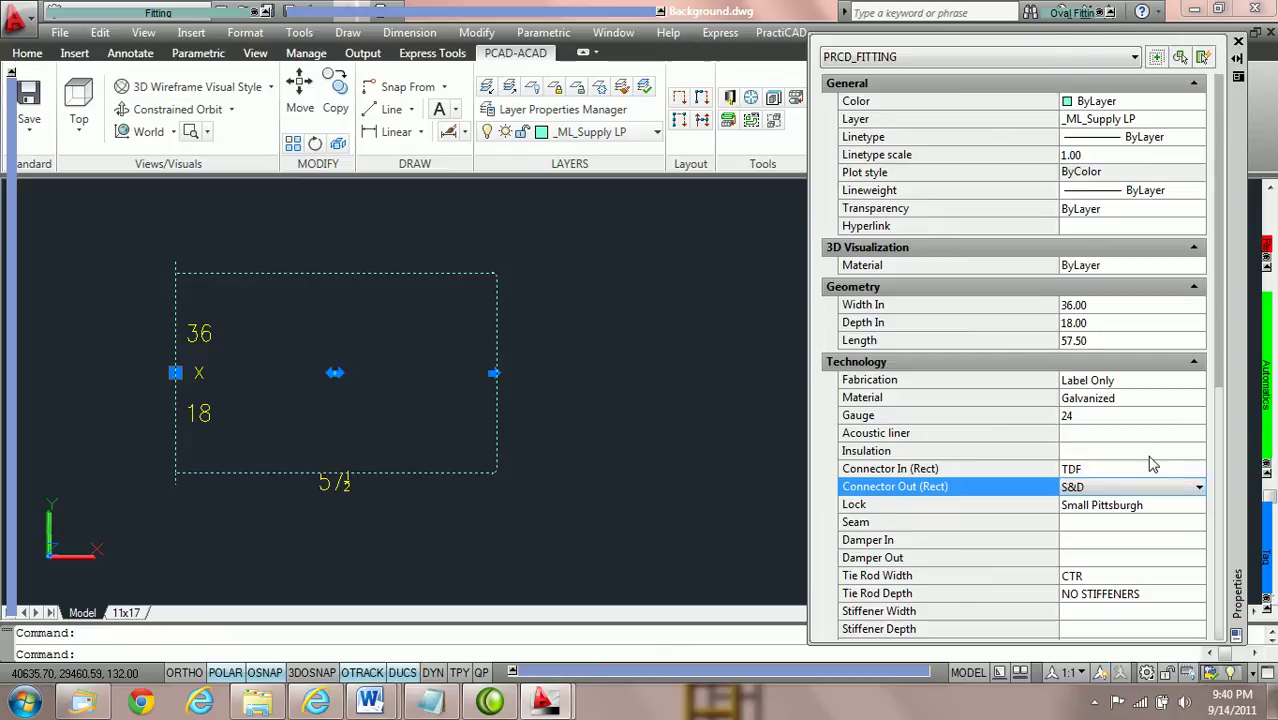
{"action": "left_click", "coordinate": [1148, 490]}
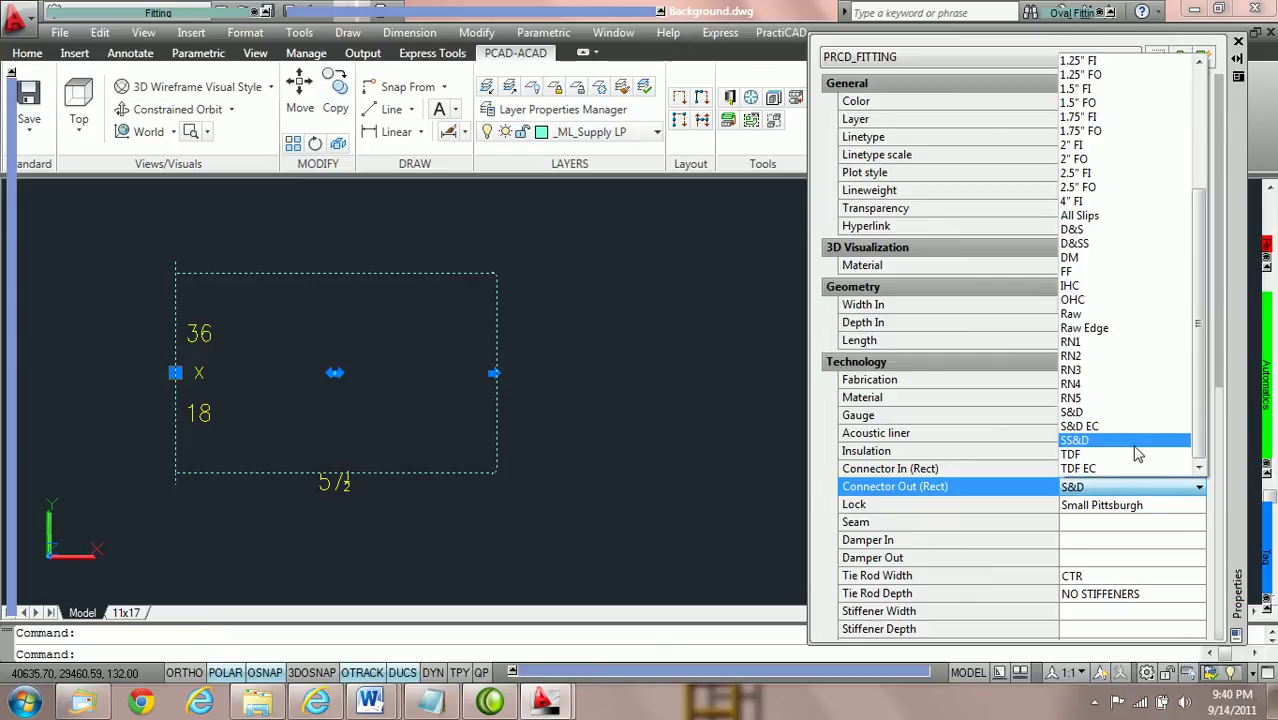
{"action": "left_click", "coordinate": [1135, 455]}
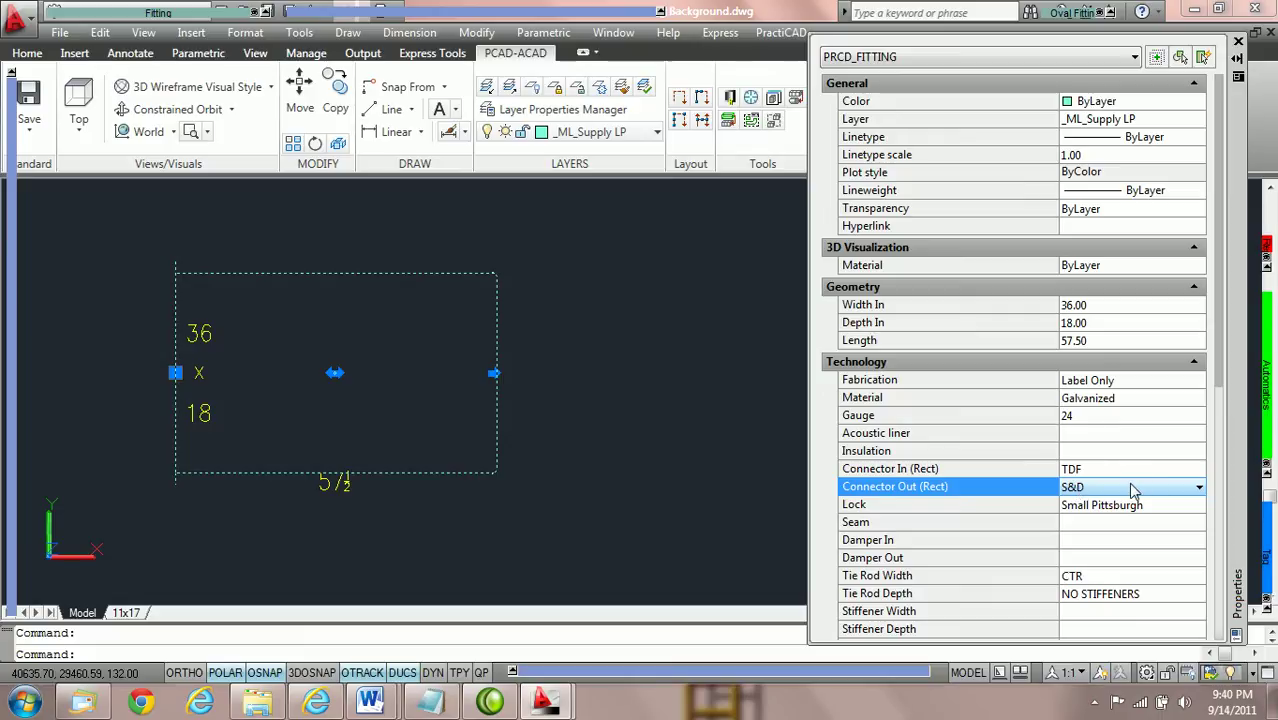
Edit the fitting to unlock Connector Out (Rect), set it back to TDF and accept the change
{"action": "right_click", "coordinate": [490, 326]}
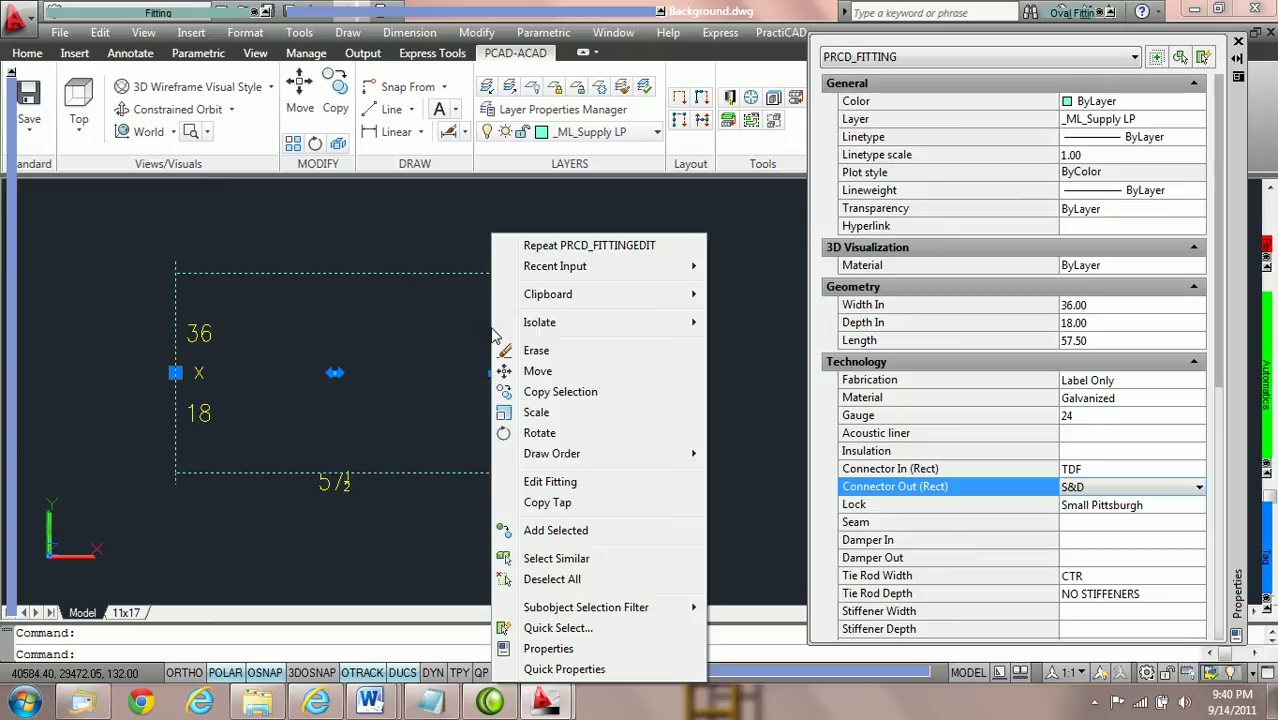
{"action": "left_click", "coordinate": [550, 482]}
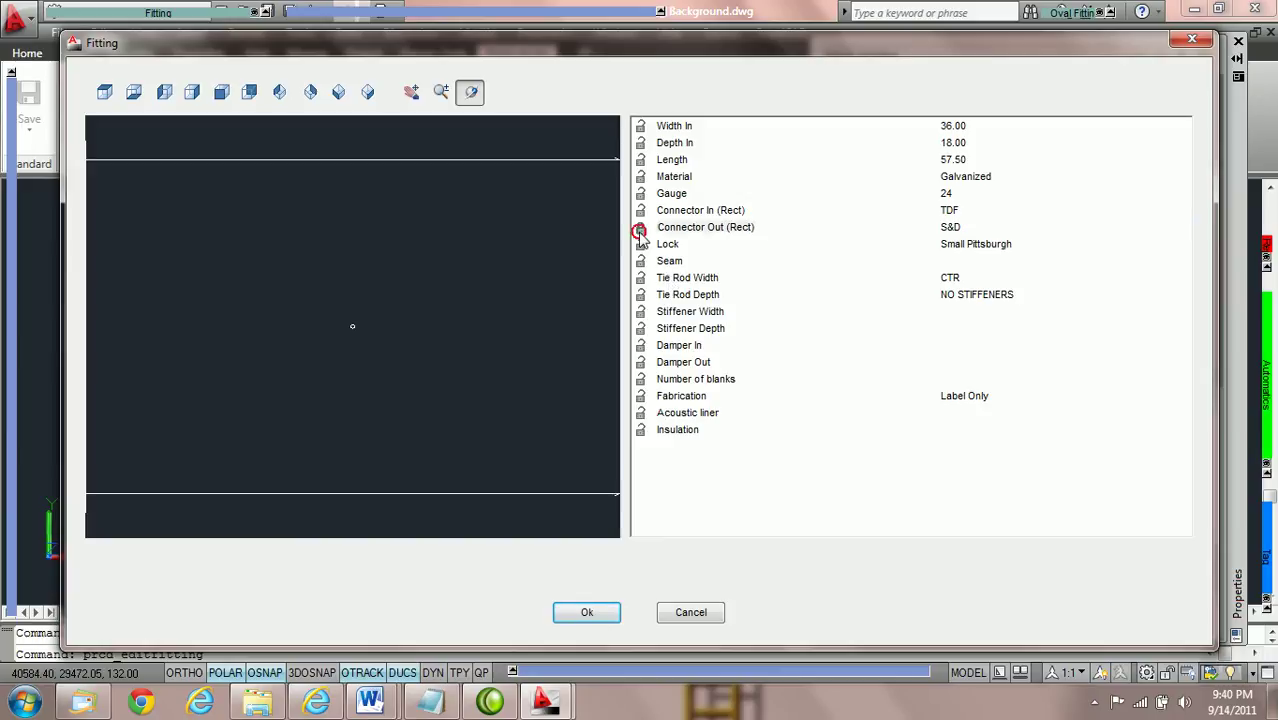
{"action": "left_click", "coordinate": [952, 229]}
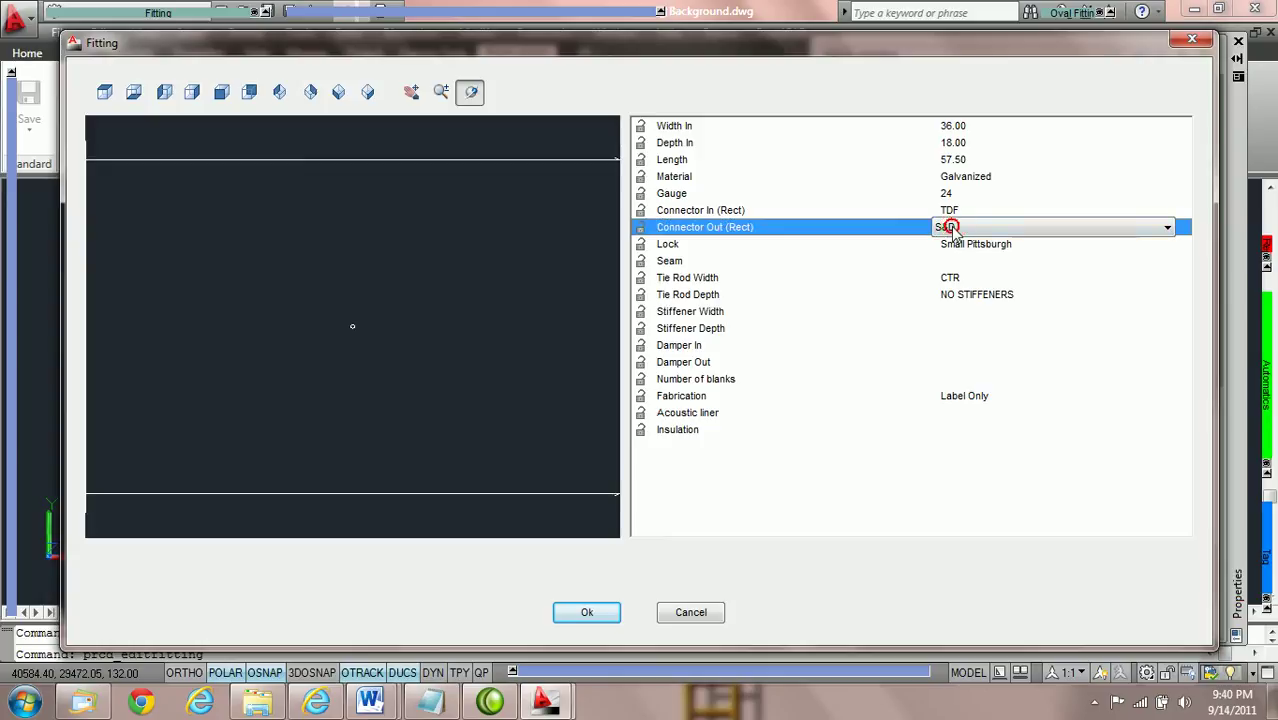
{"action": "left_click", "coordinate": [1036, 232]}
{"action": "key", "text": "t"}
{"action": "left_click", "coordinate": [1036, 232]}
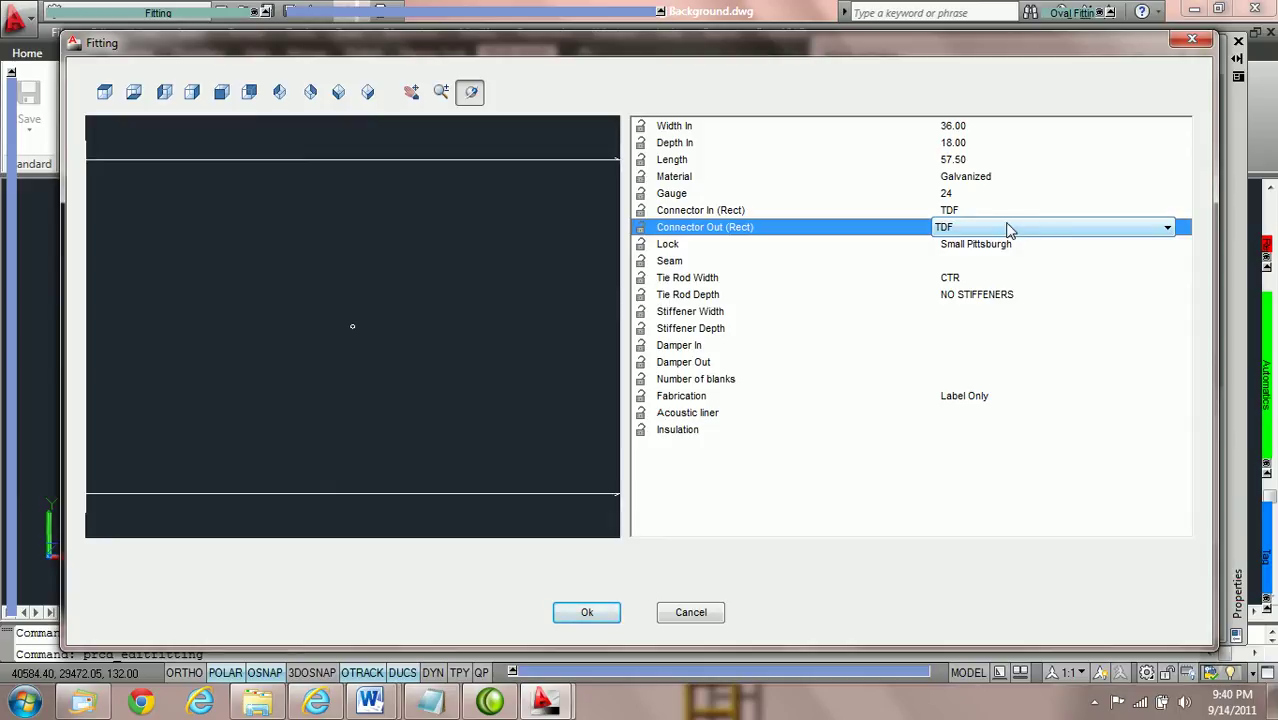
{"action": "left_click", "coordinate": [605, 614]}
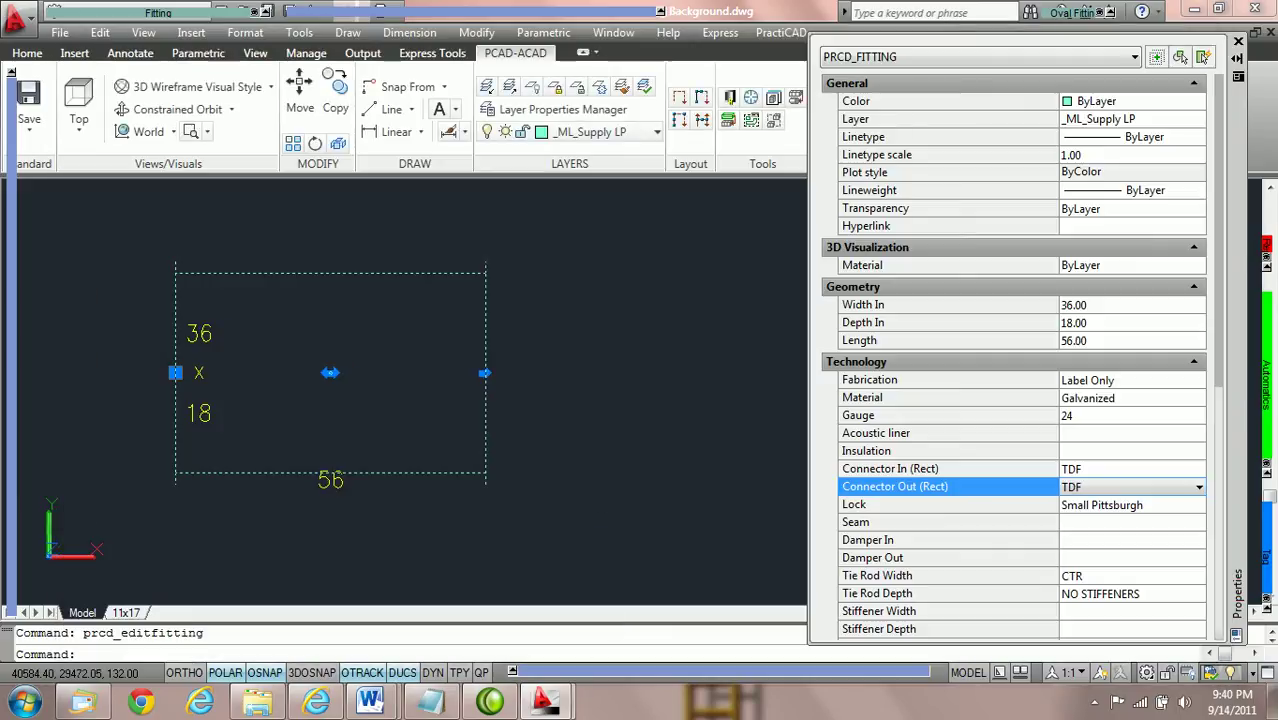
Deselect the duct and close the object properties
{"action": "key", "text": "Escape"}
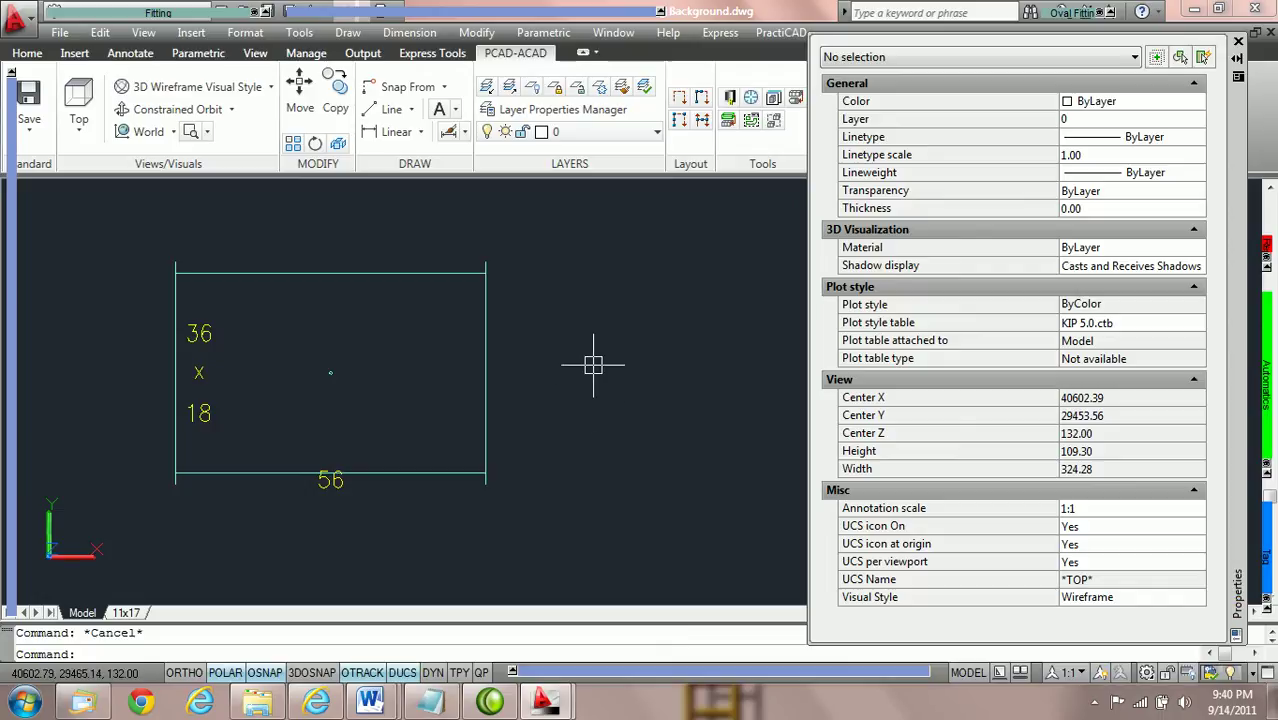
{"action": "scroll", "coordinate": [592, 366], "scroll_direction": "down", "scroll_amount": 2}
{"action": "scroll", "coordinate": [584, 366], "scroll_direction": "up", "scroll_amount": 2}
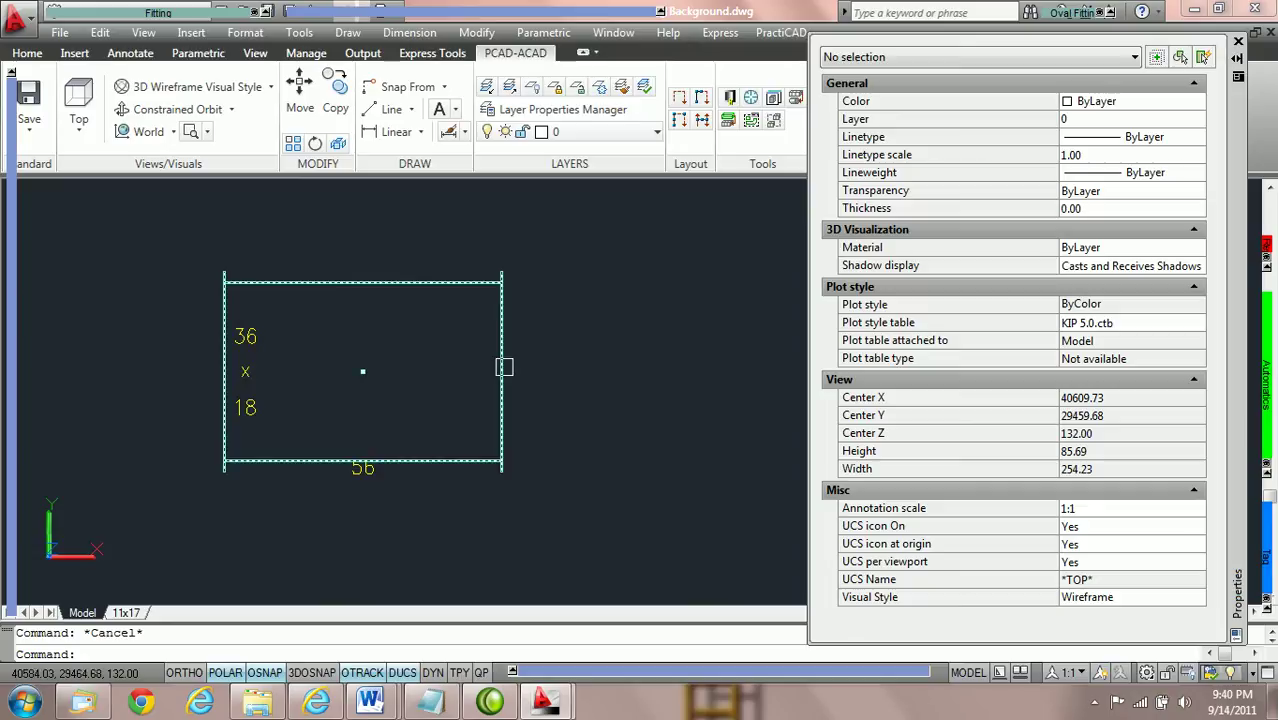
{"action": "mouse_move", "coordinate": [510, 367]}
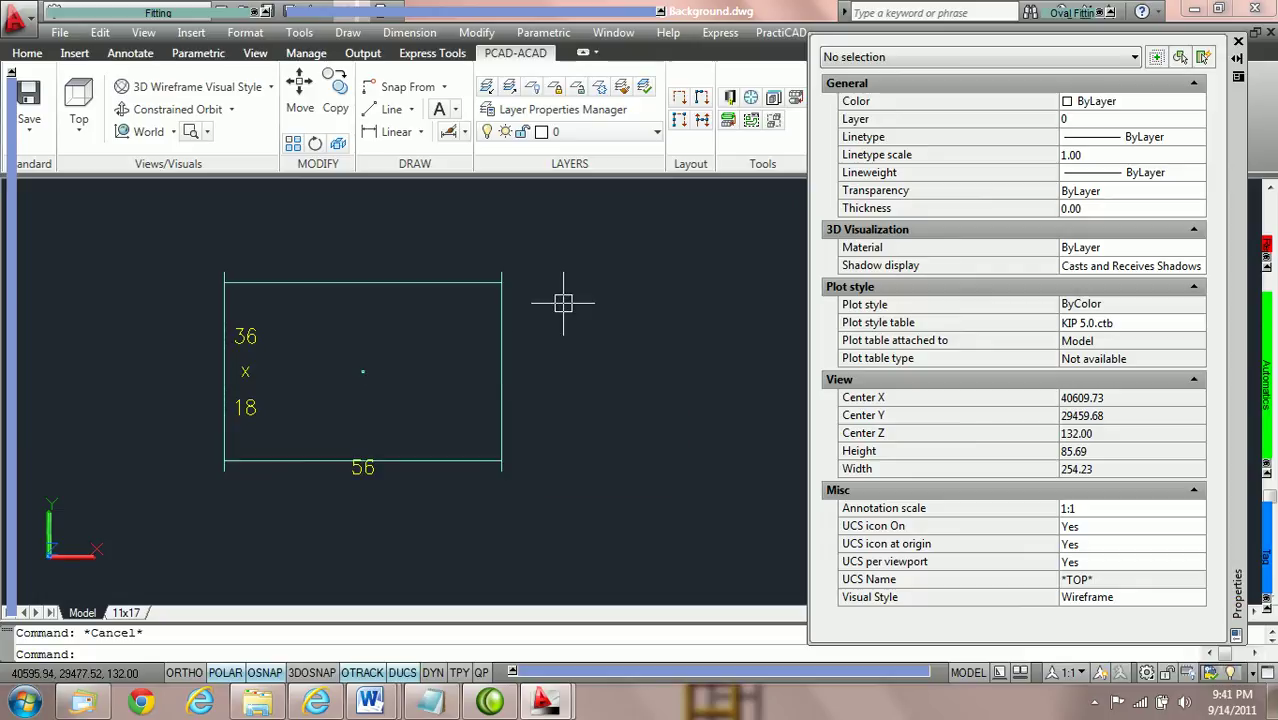
{"action": "left_click", "coordinate": [1238, 41]}
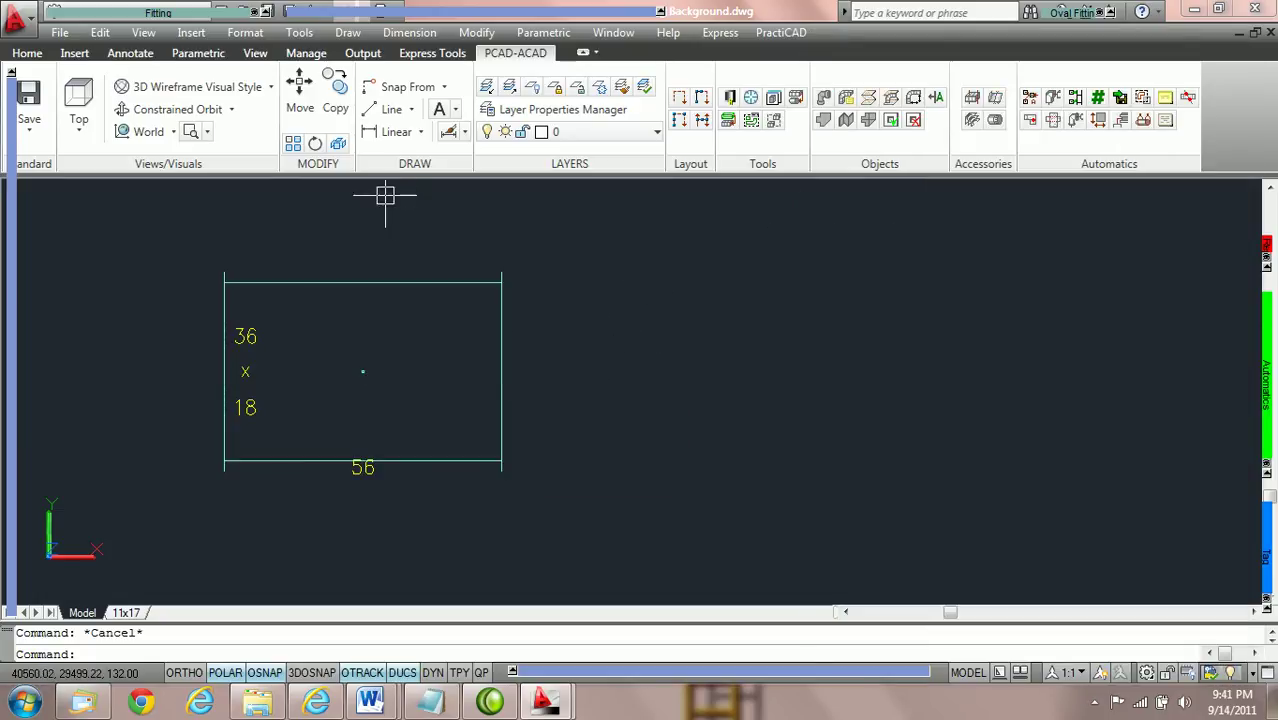
Add a second 36 x 18 duct using the Continue option so it joins the first duct's open end, and end the command
{"action": "mouse_move", "coordinate": [80, 12]}
{"action": "left_click", "coordinate": [63, 39]}
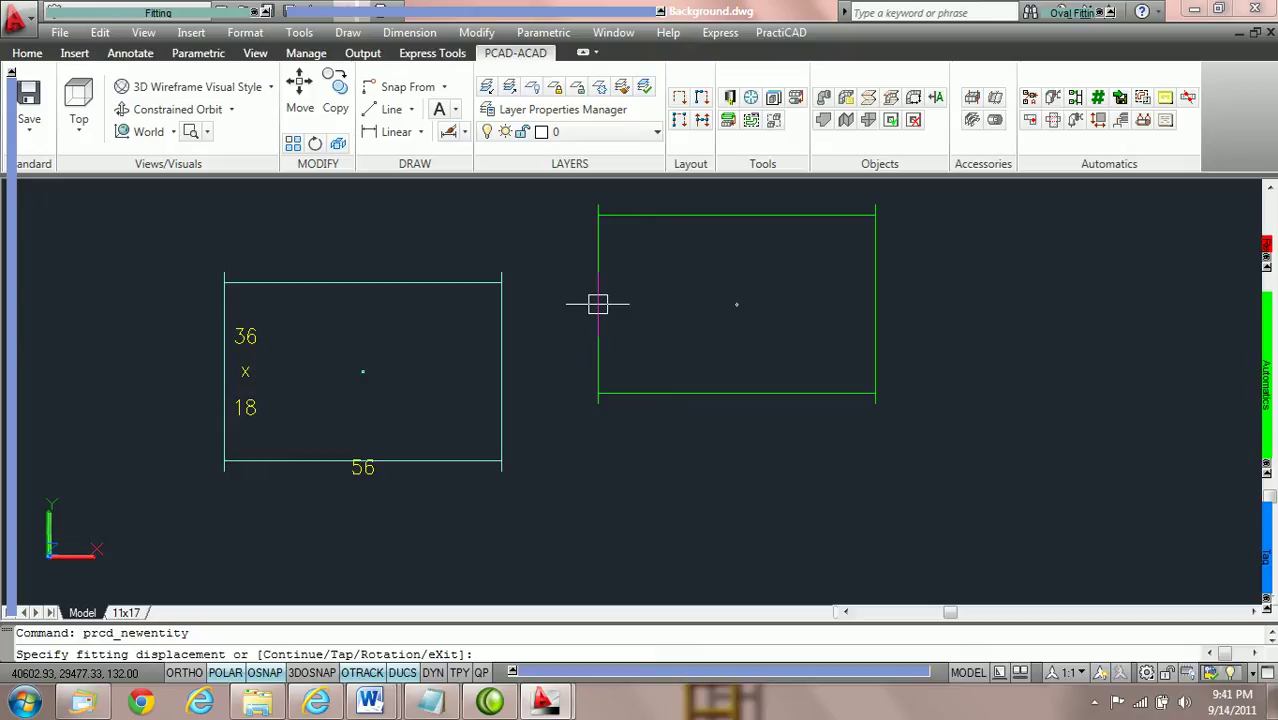
{"action": "type", "text": "c"}
{"action": "key", "text": "Return"}
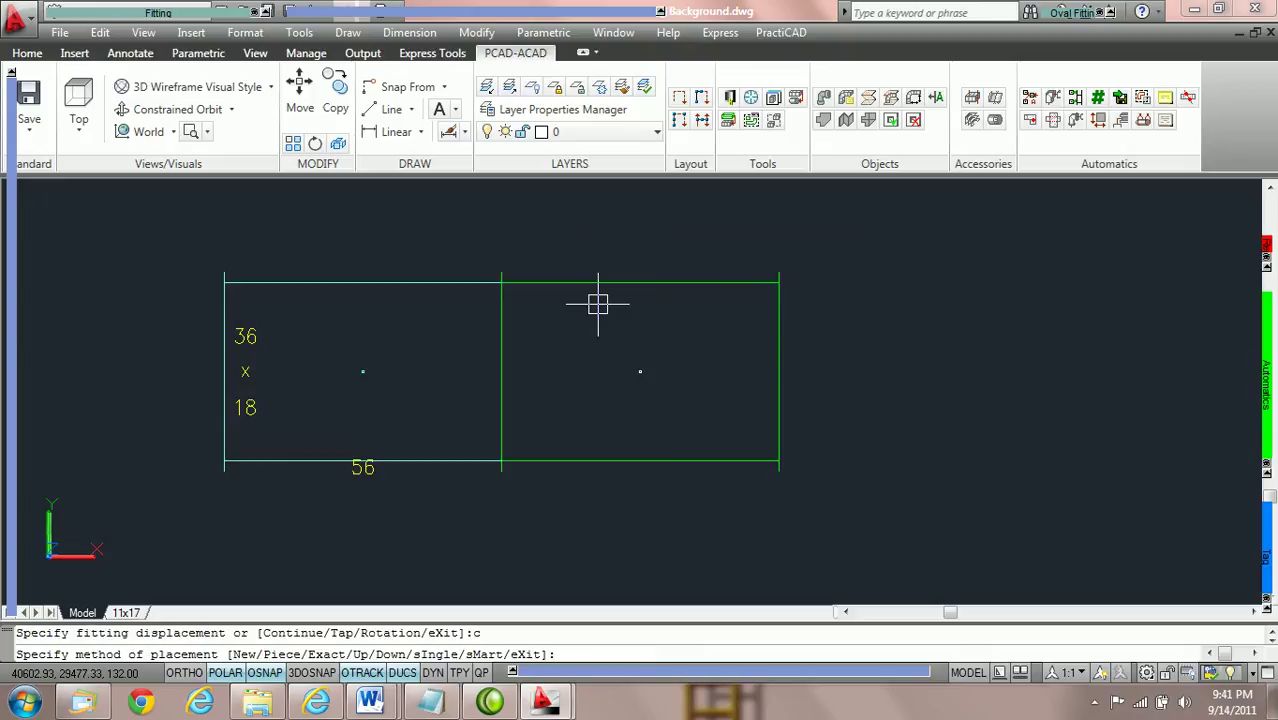
{"action": "key", "text": "Return"}
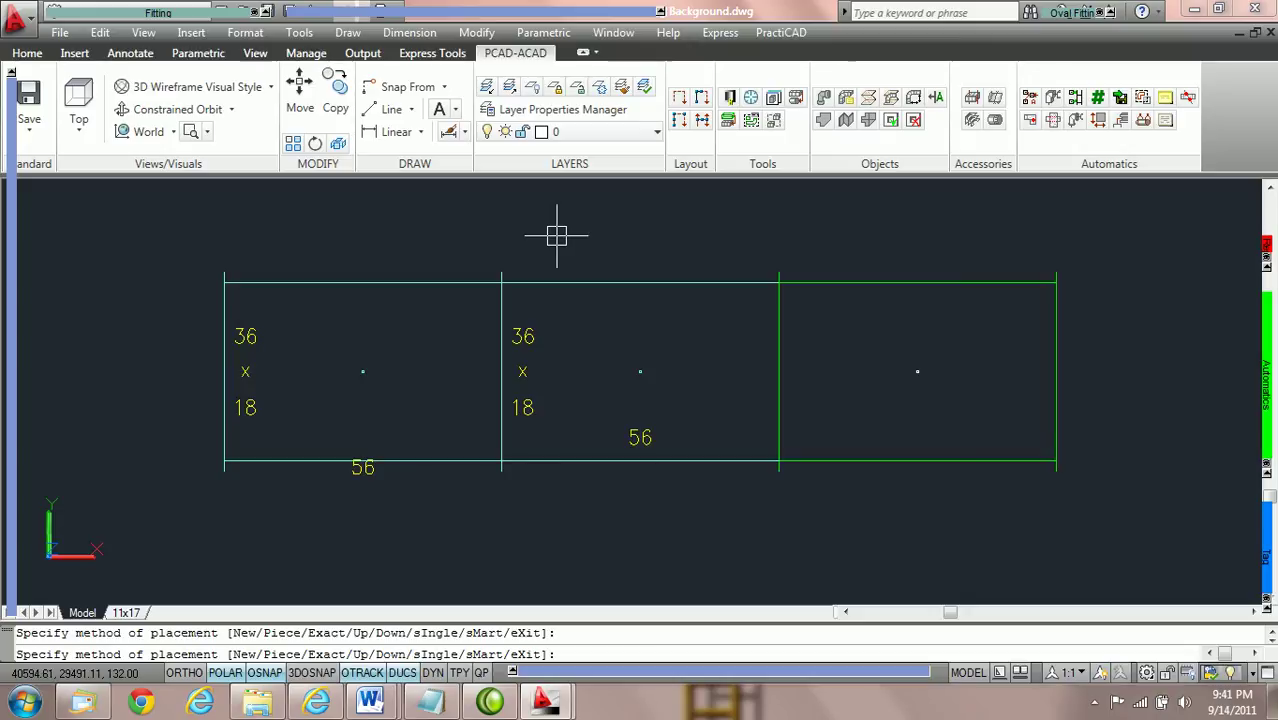
{"action": "key", "text": "Escape"}
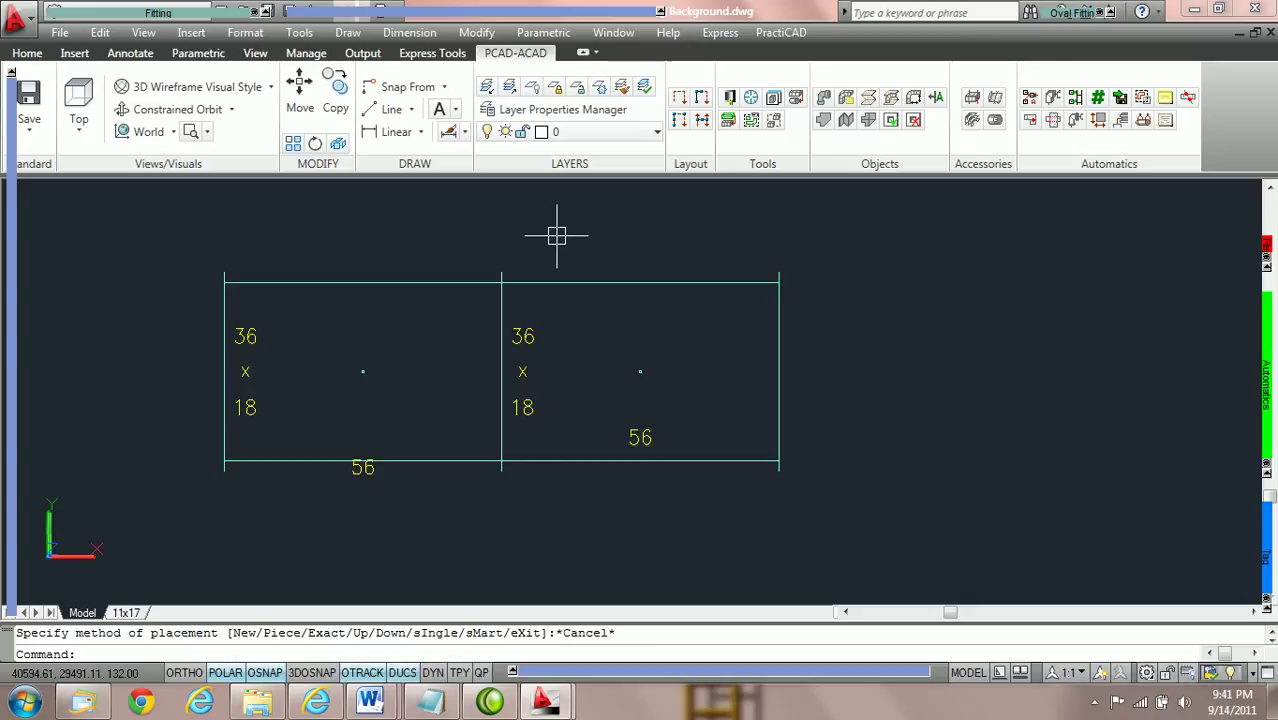
{"action": "scroll", "coordinate": [557, 236], "scroll_direction": "down", "scroll_amount": 2}
{"action": "middle_click_drag", "start_coordinate": [554, 235], "coordinate": [468, 264]}
{"action": "scroll", "coordinate": [470, 263], "scroll_direction": "up", "scroll_amount": 1}
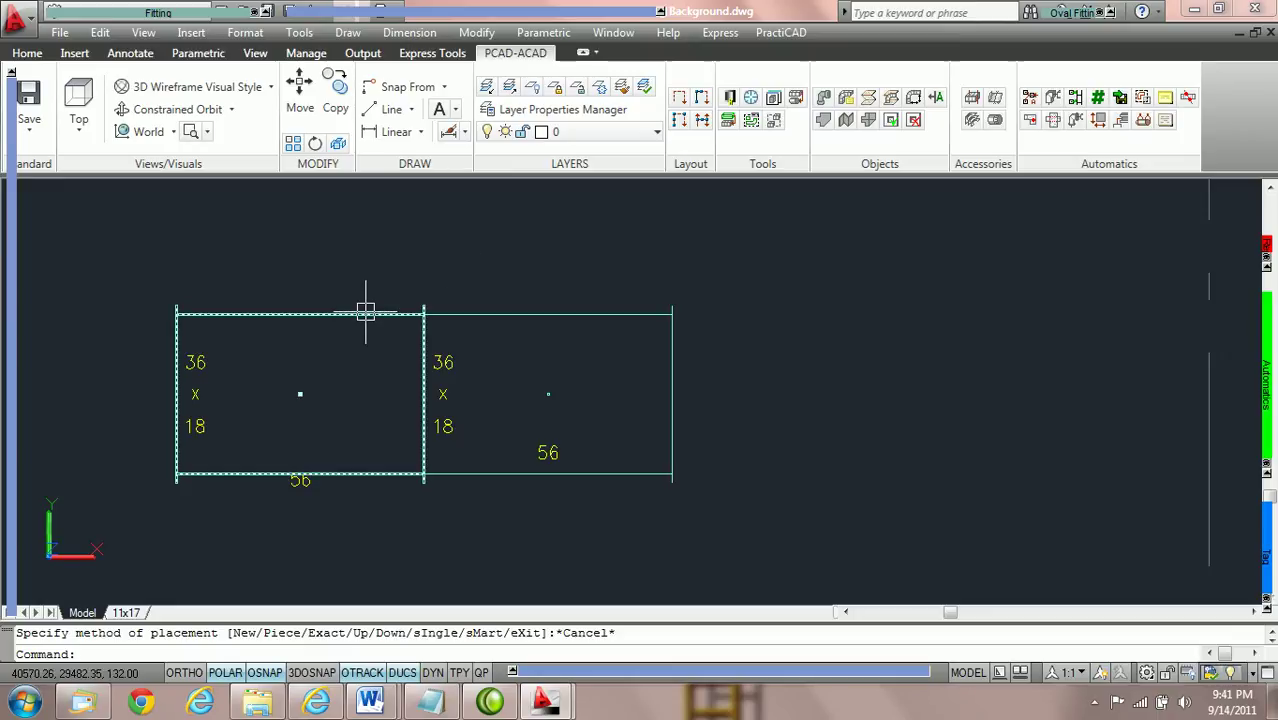
{"action": "scroll", "coordinate": [365, 313], "scroll_direction": "up", "scroll_amount": 1}
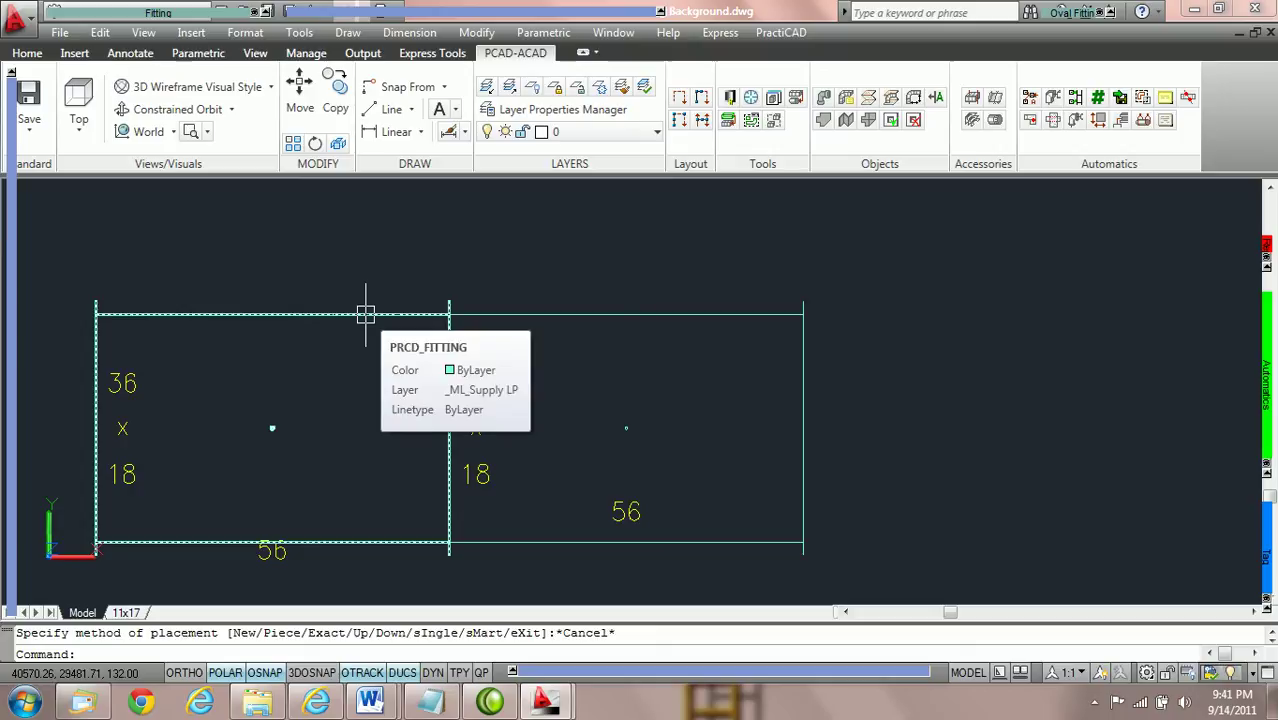
Open the object properties of the first duct and set its Connector Out (Rect) to S&D
{"action": "left_click", "coordinate": [365, 313]}
{"action": "double_click", "coordinate": [365, 314]}
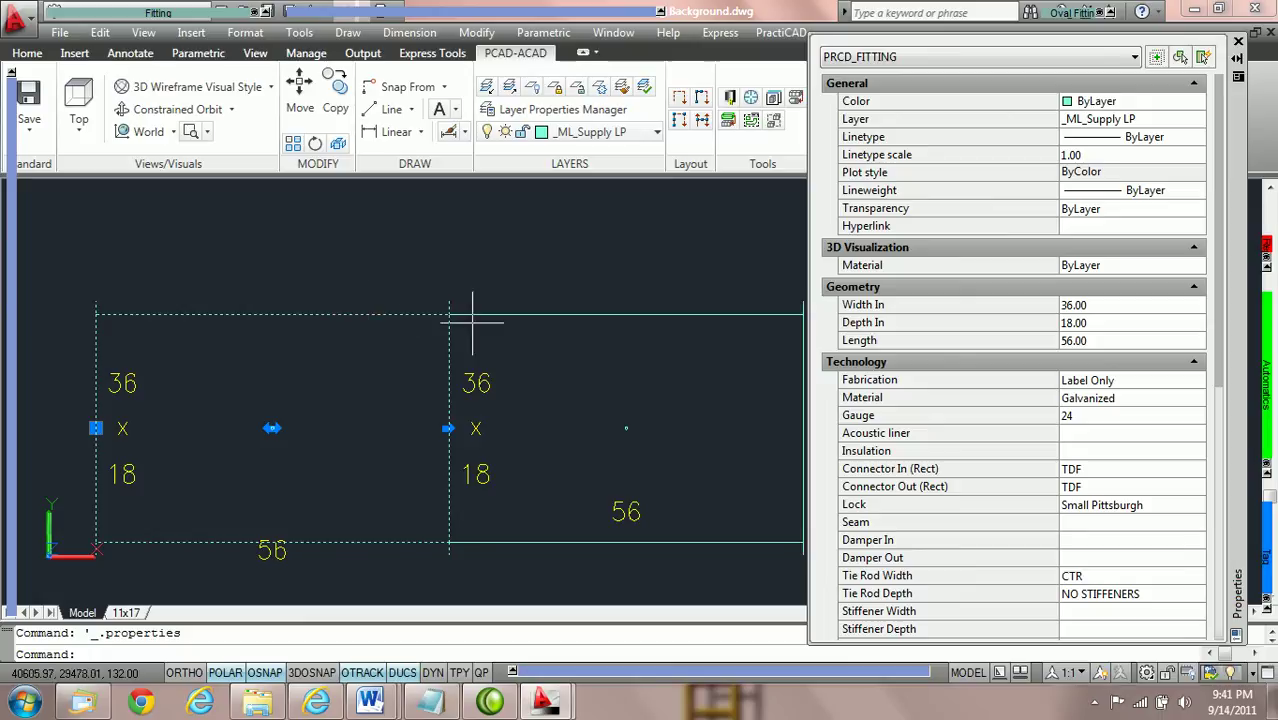
{"action": "left_click", "coordinate": [1163, 488]}
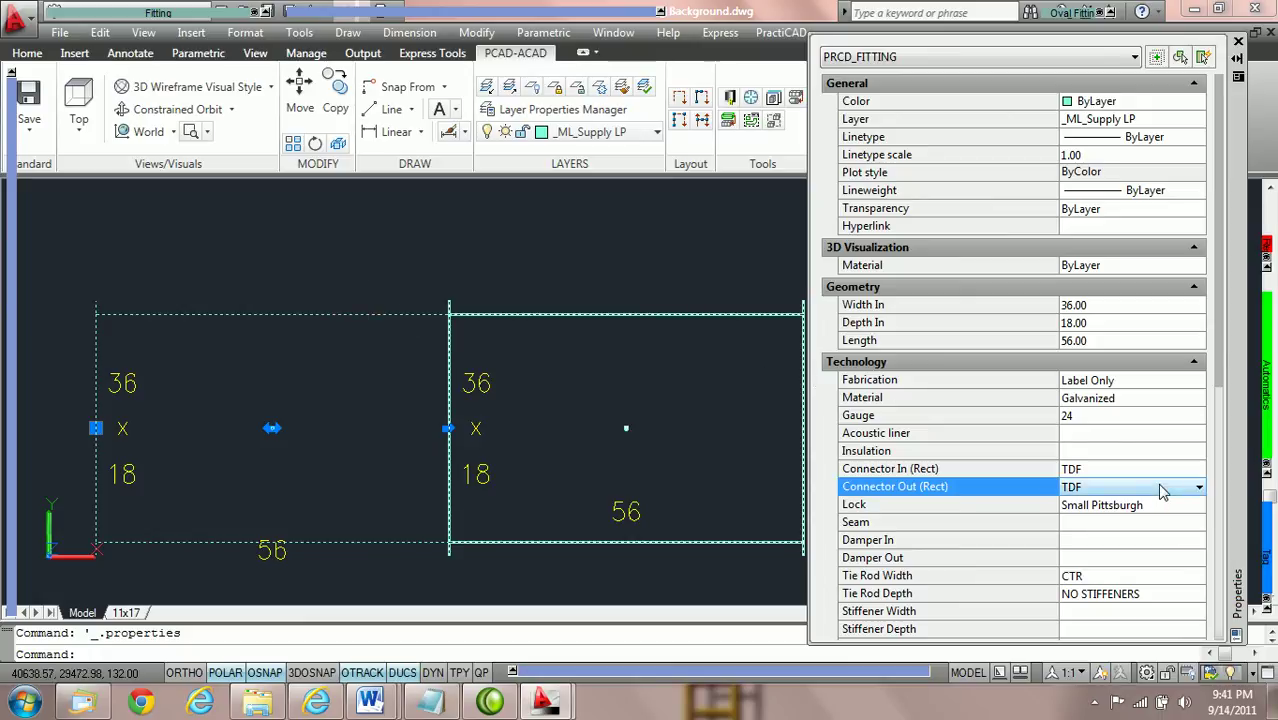
{"action": "left_click", "coordinate": [1195, 487]}
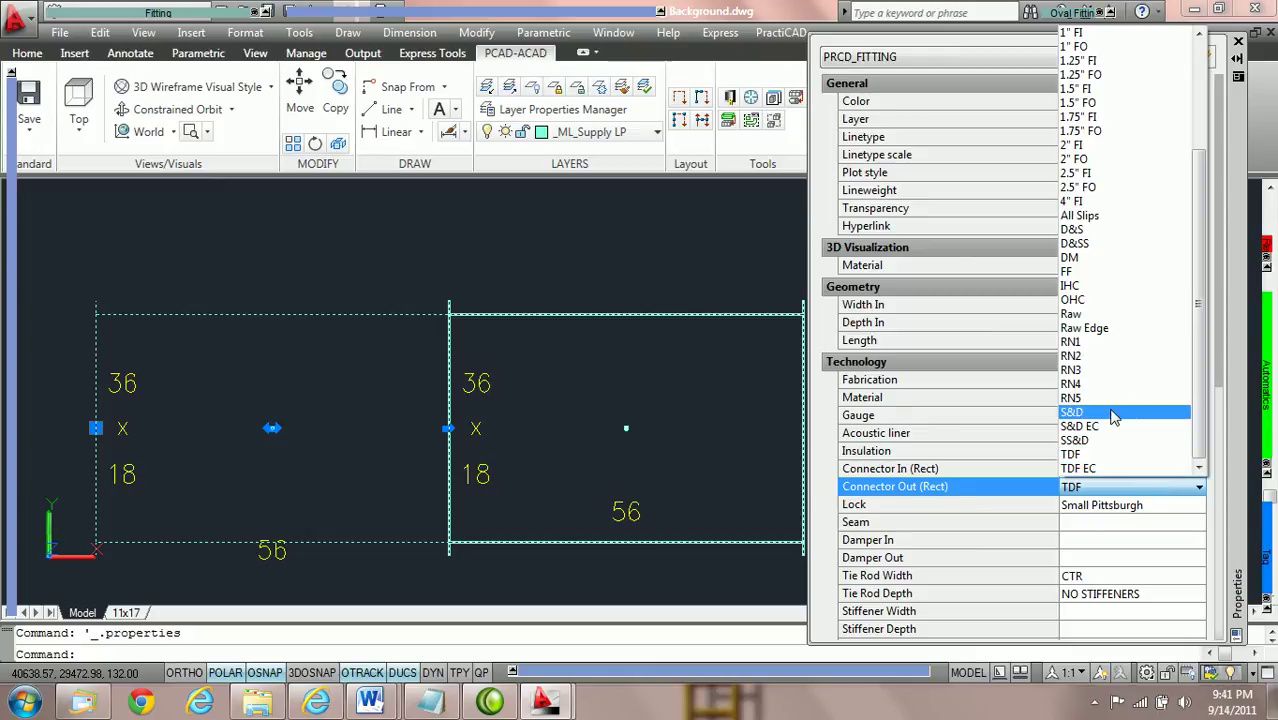
{"action": "left_click", "coordinate": [1113, 413]}
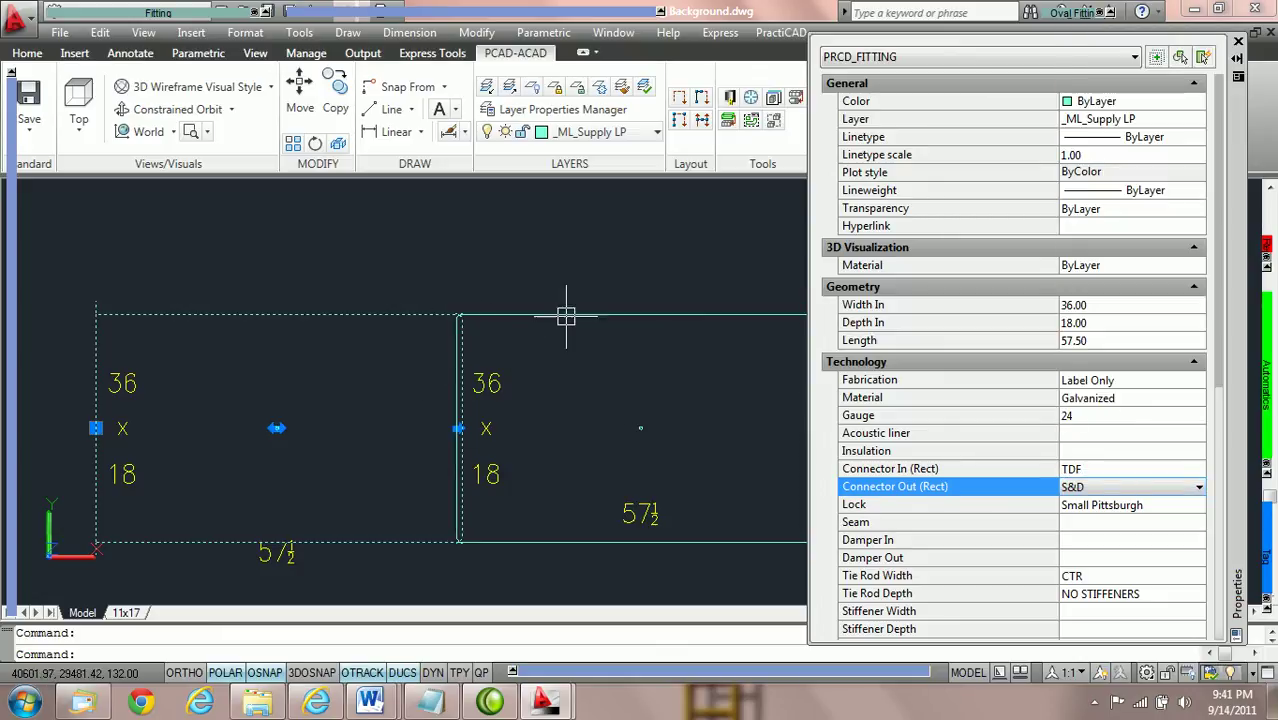
{"action": "mouse_move", "coordinate": [566, 316]}
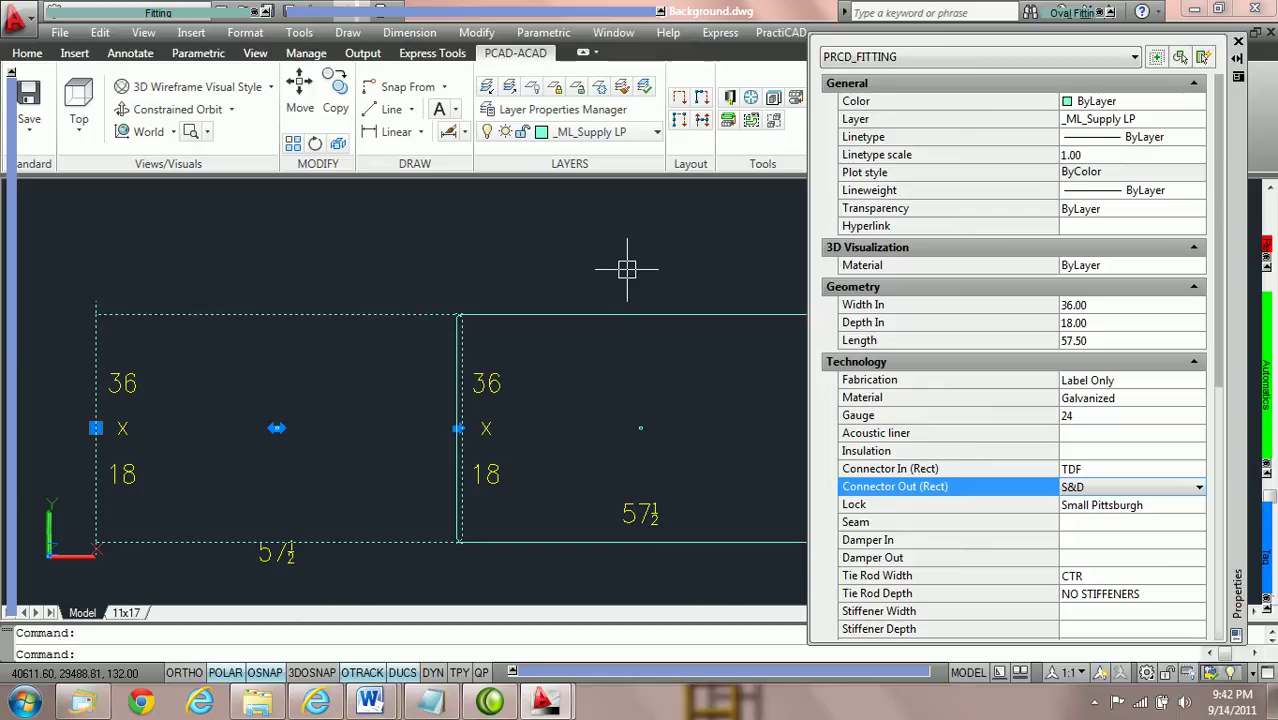
{"action": "middle_click_drag", "start_coordinate": [622, 268], "coordinate": [594, 243]}
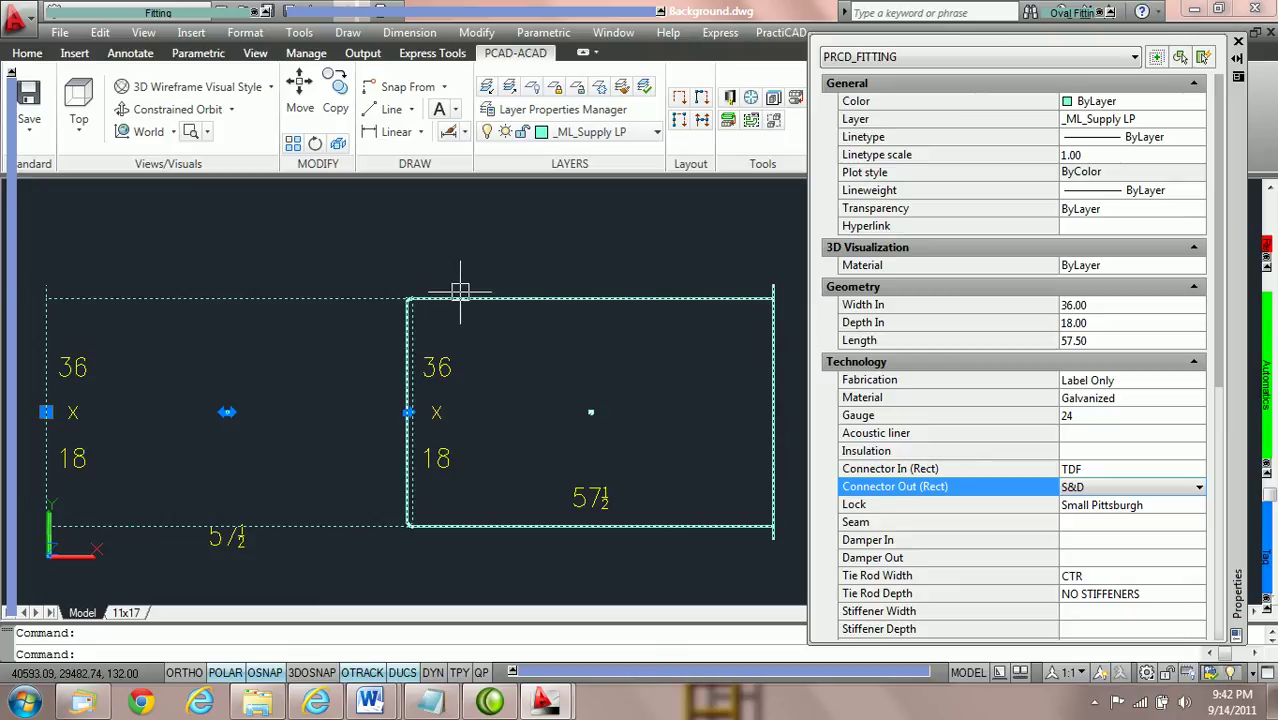
{"action": "mouse_move", "coordinate": [455, 295]}
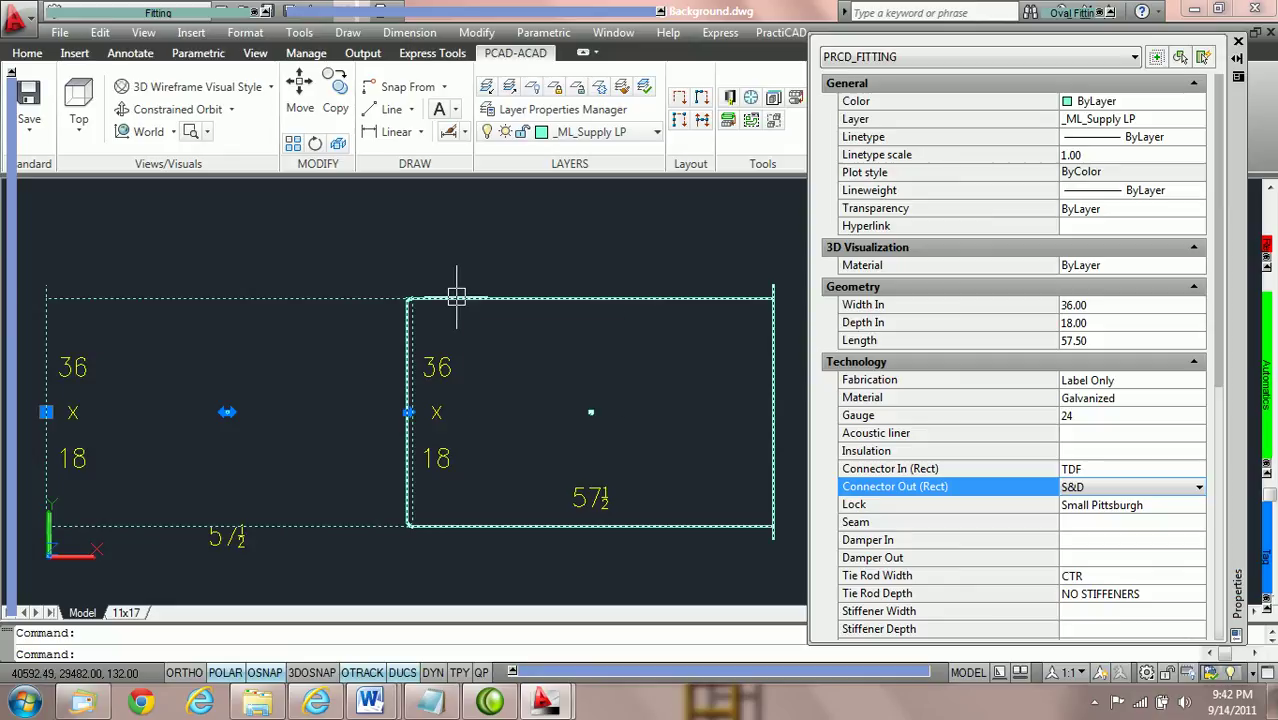
Reselect the first duct and set its Width In to 42
{"action": "key", "text": "Escape"}
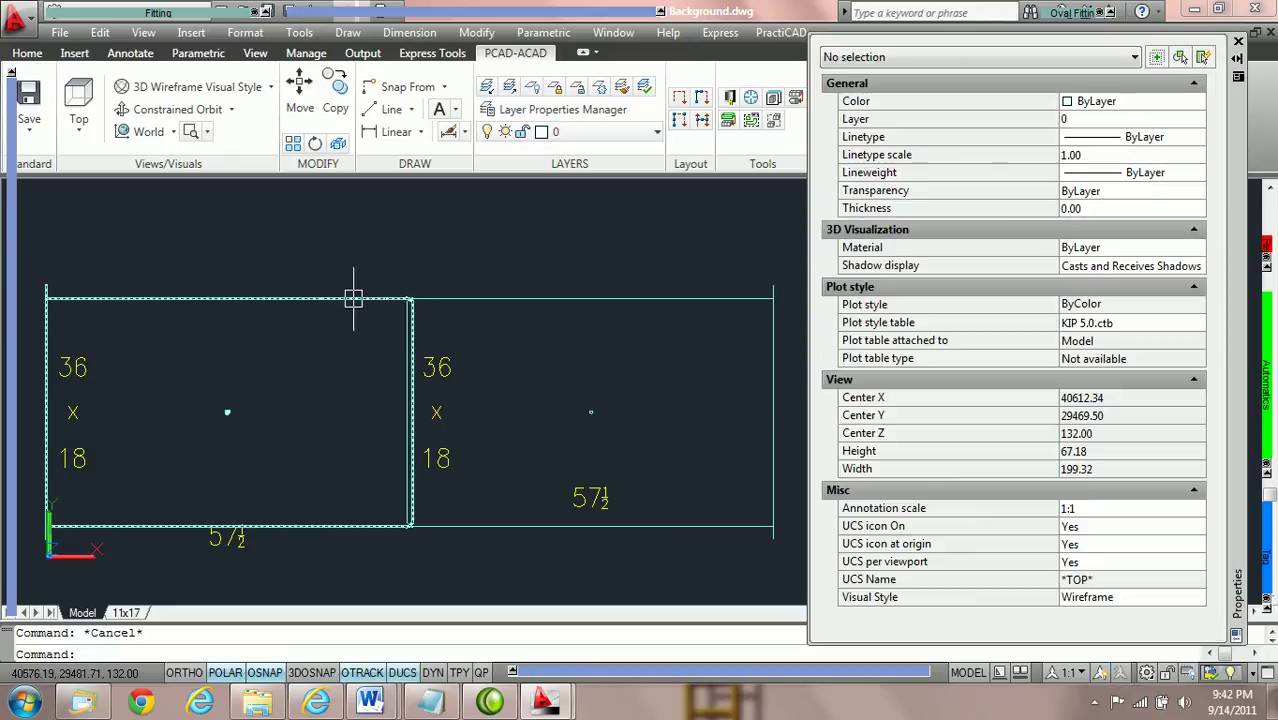
{"action": "left_click", "coordinate": [282, 301]}
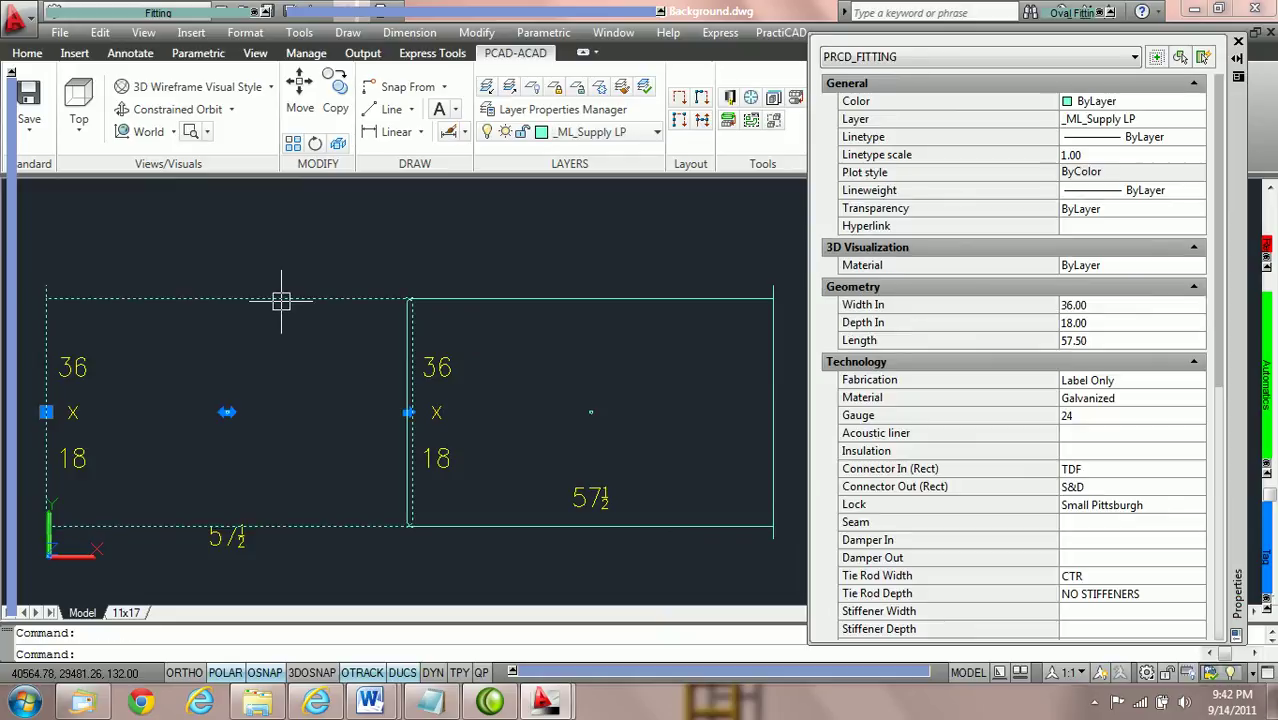
{"action": "left_click", "coordinate": [1100, 304]}
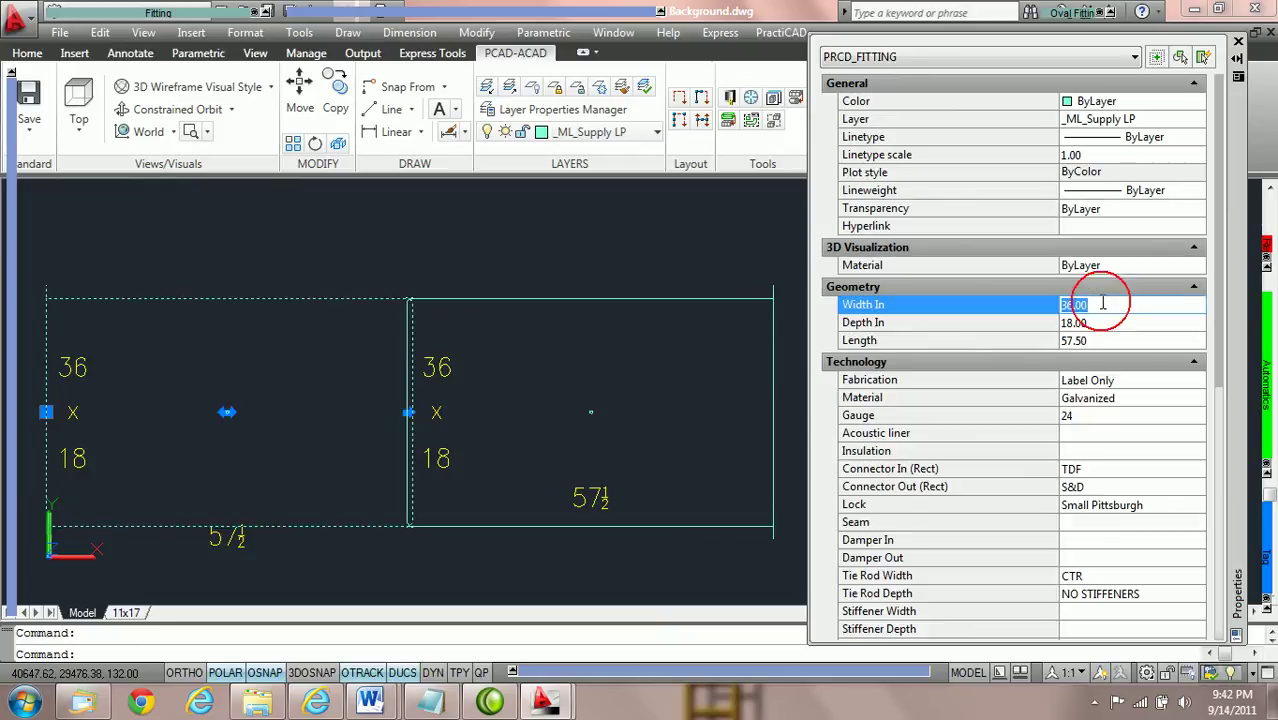
{"action": "type", "text": "42"}
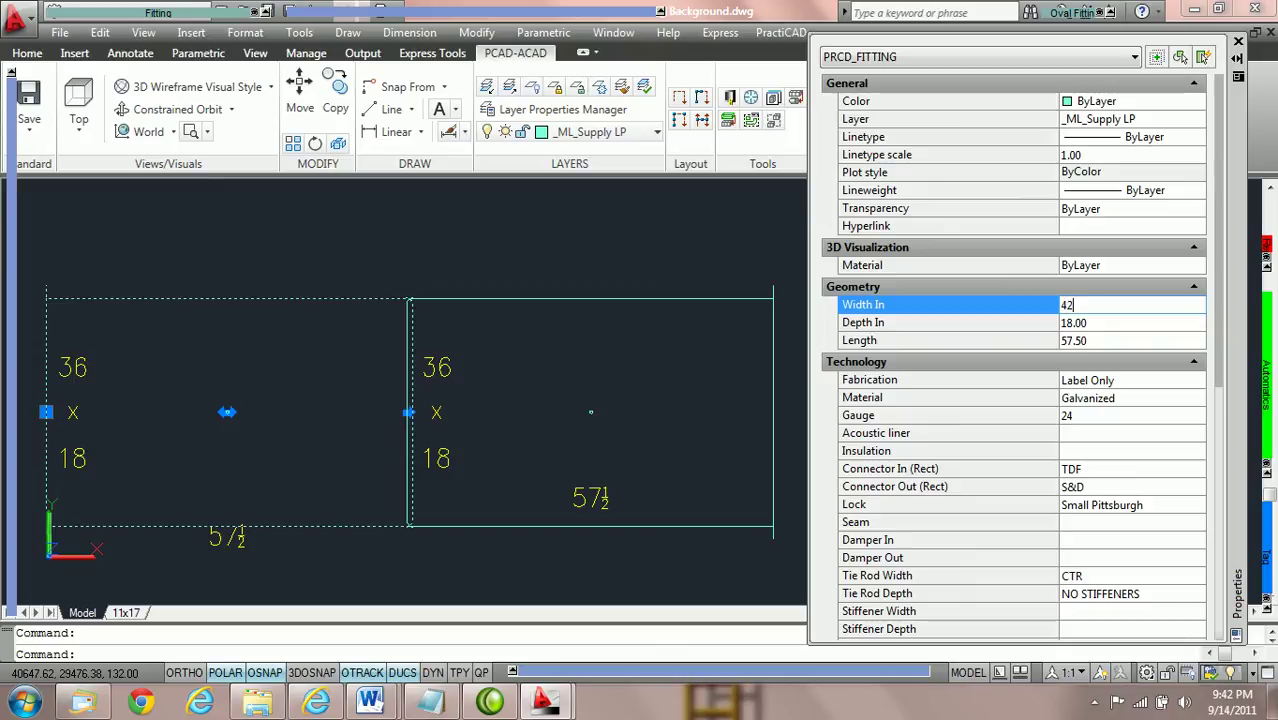
{"action": "key", "text": "Tab"}
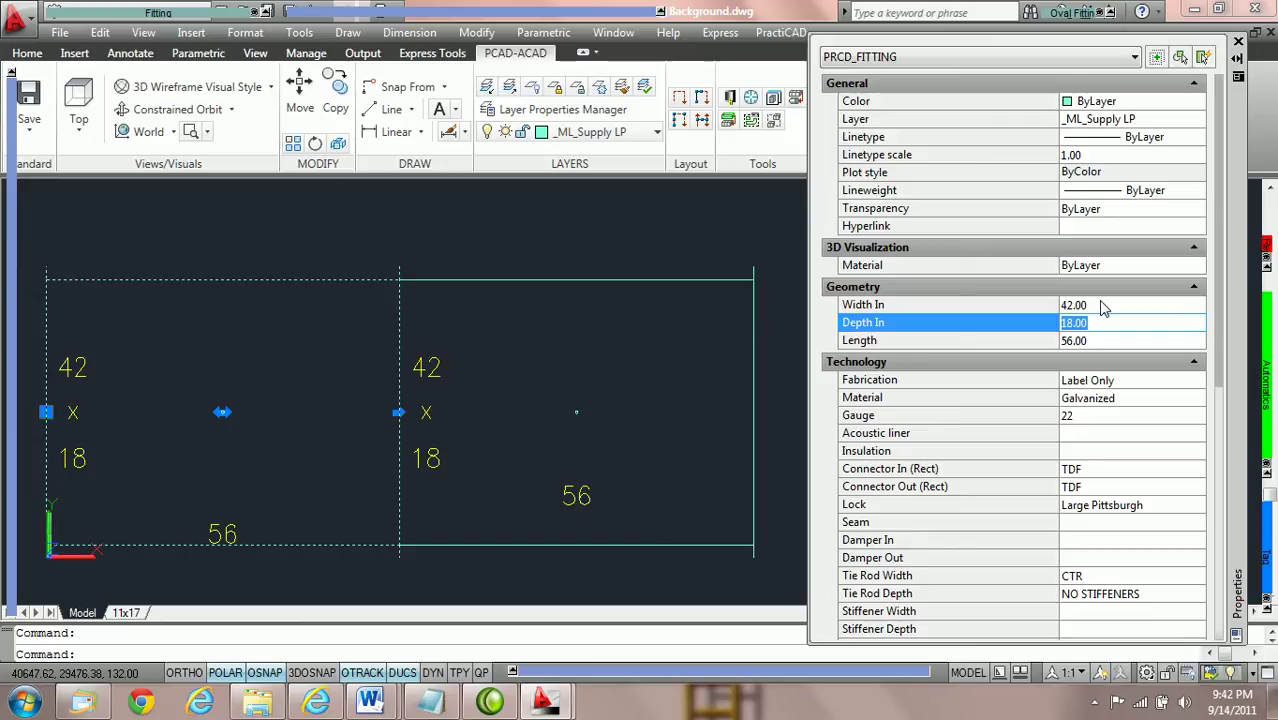
Set Connector Out (Rect) of the 42 x 18 first duct to S&D again
{"action": "left_click", "coordinate": [1163, 488]}
{"action": "left_click", "coordinate": [1199, 488]}
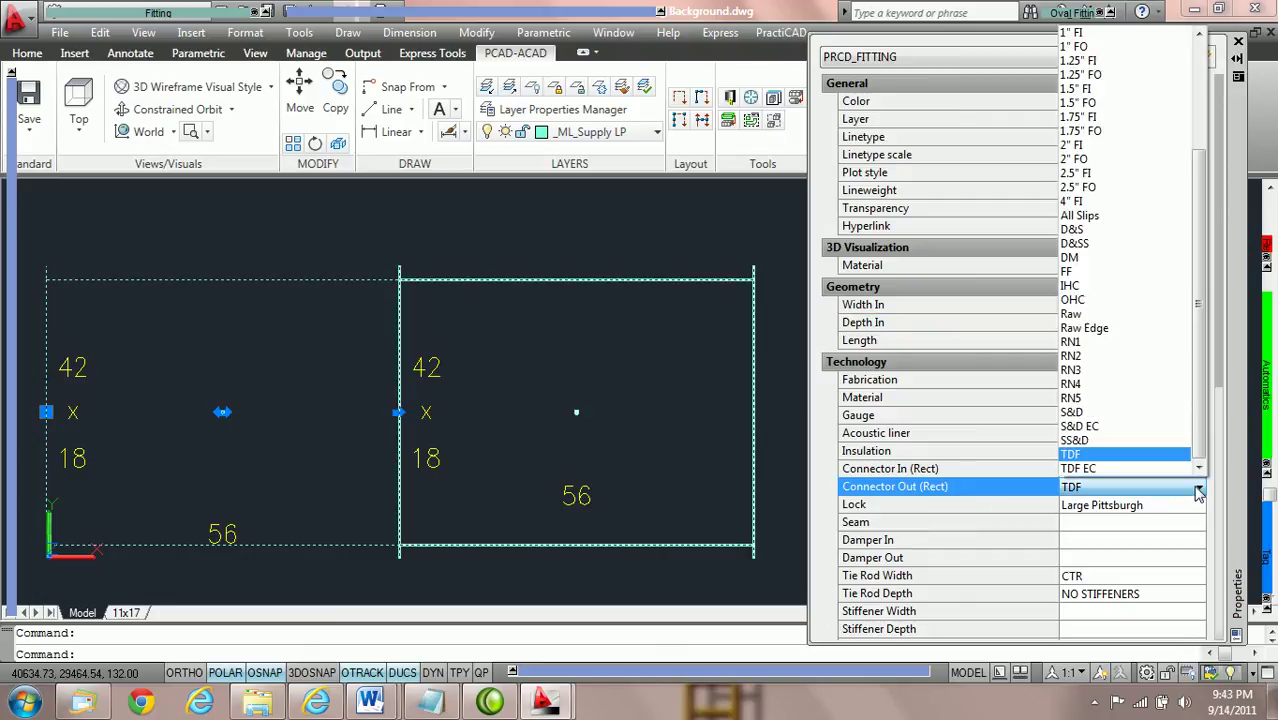
{"action": "left_click", "coordinate": [1163, 412]}
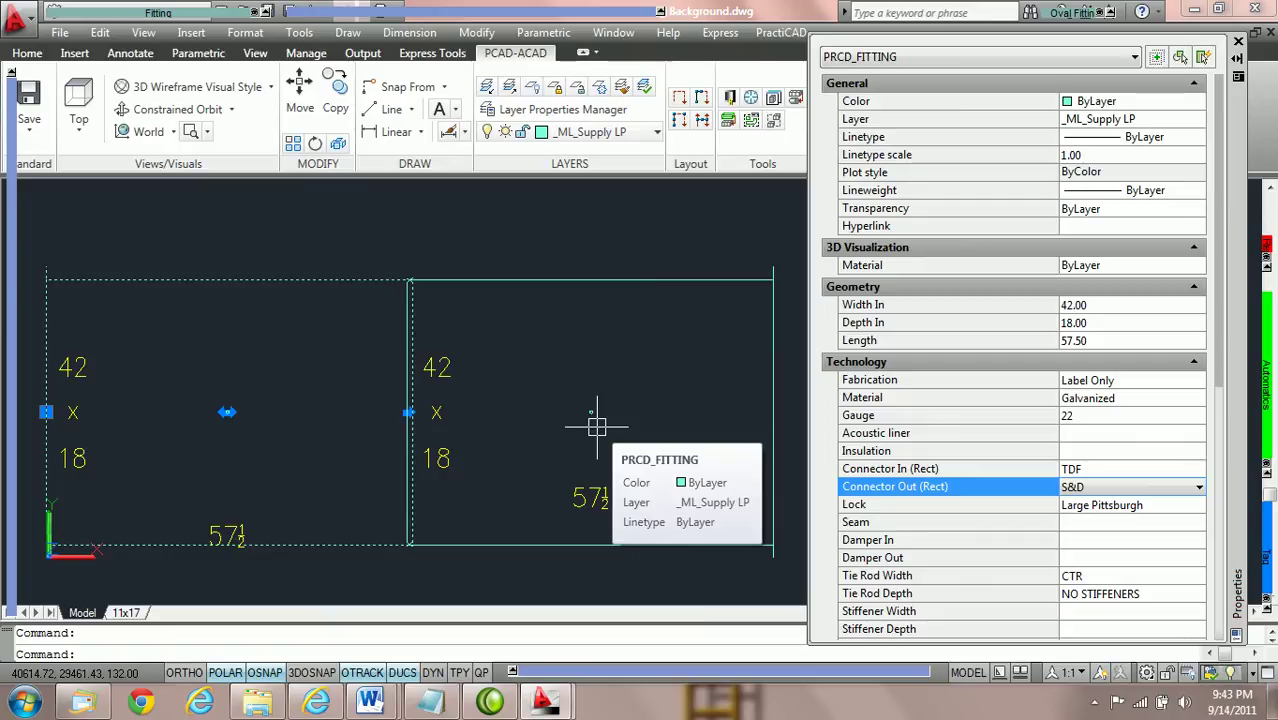
Edit the first duct's fitting to lock its Connector Out (Rect) value, accept the change and deselect the duct
{"action": "right_click", "coordinate": [340, 277]}
{"action": "left_click", "coordinate": [436, 483]}
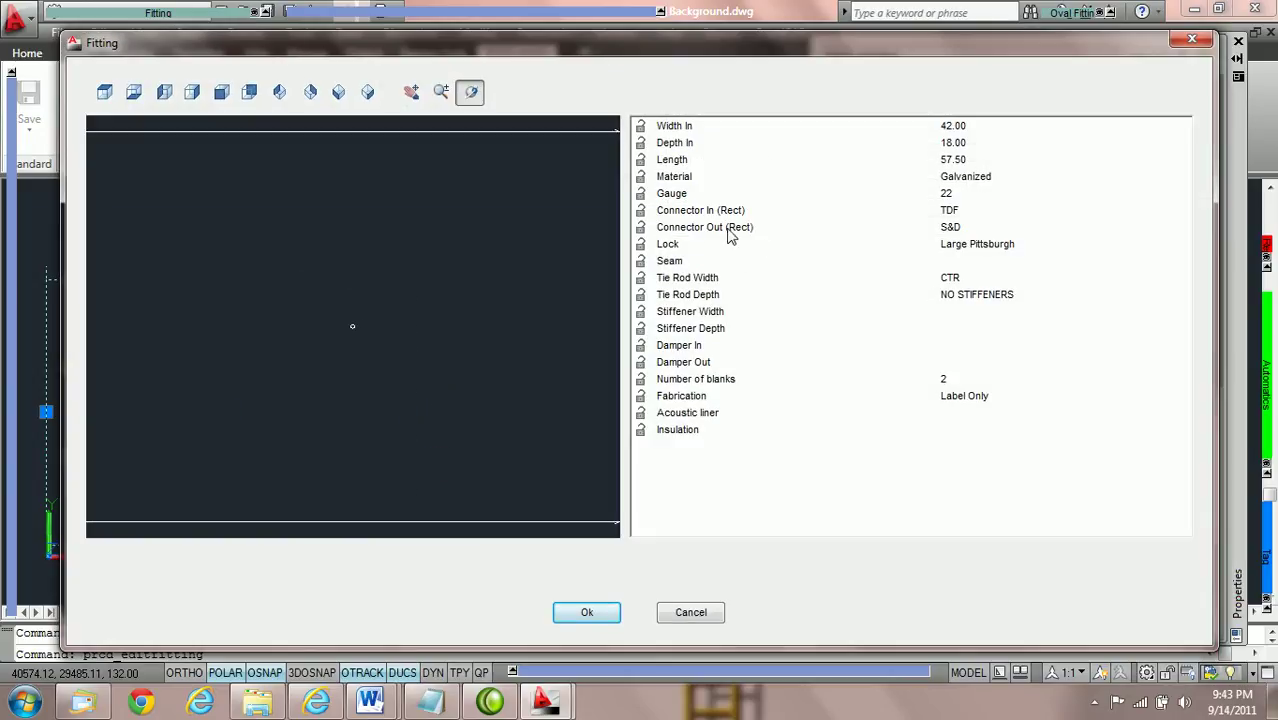
{"action": "left_click", "coordinate": [640, 228]}
{"action": "left_click", "coordinate": [587, 610]}
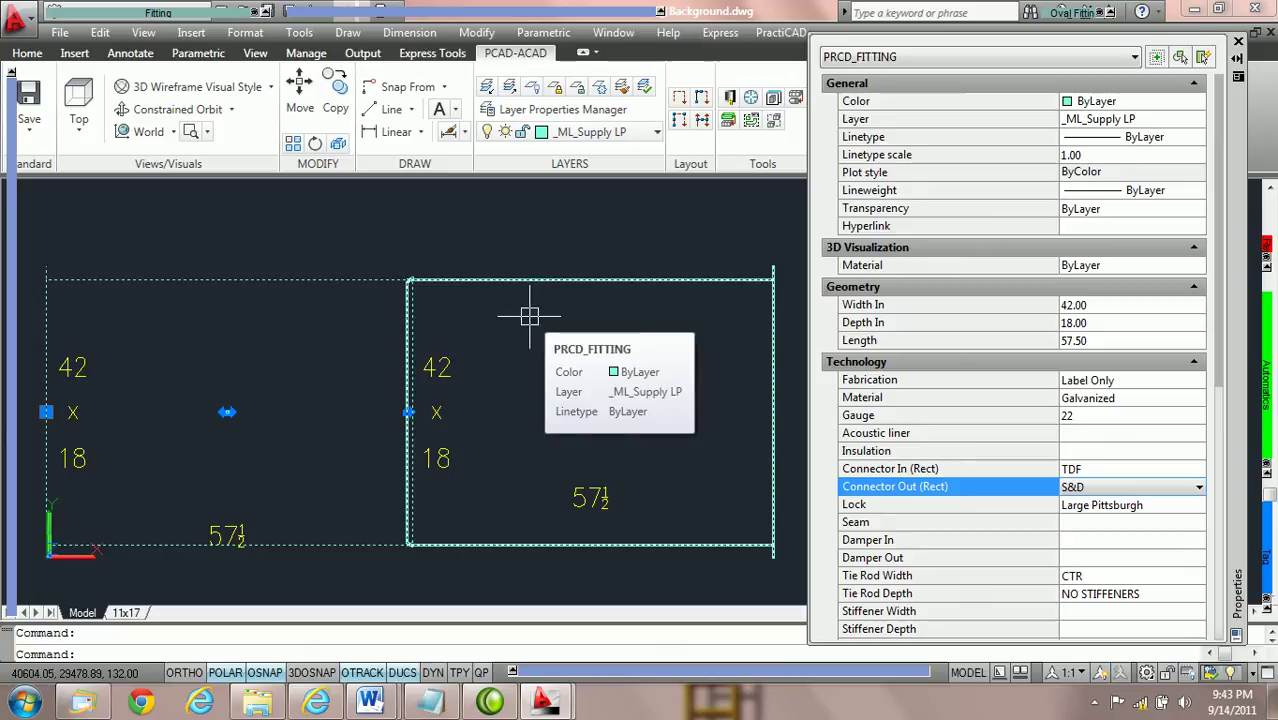
{"action": "scroll", "coordinate": [535, 312], "scroll_direction": "down", "scroll_amount": 2}
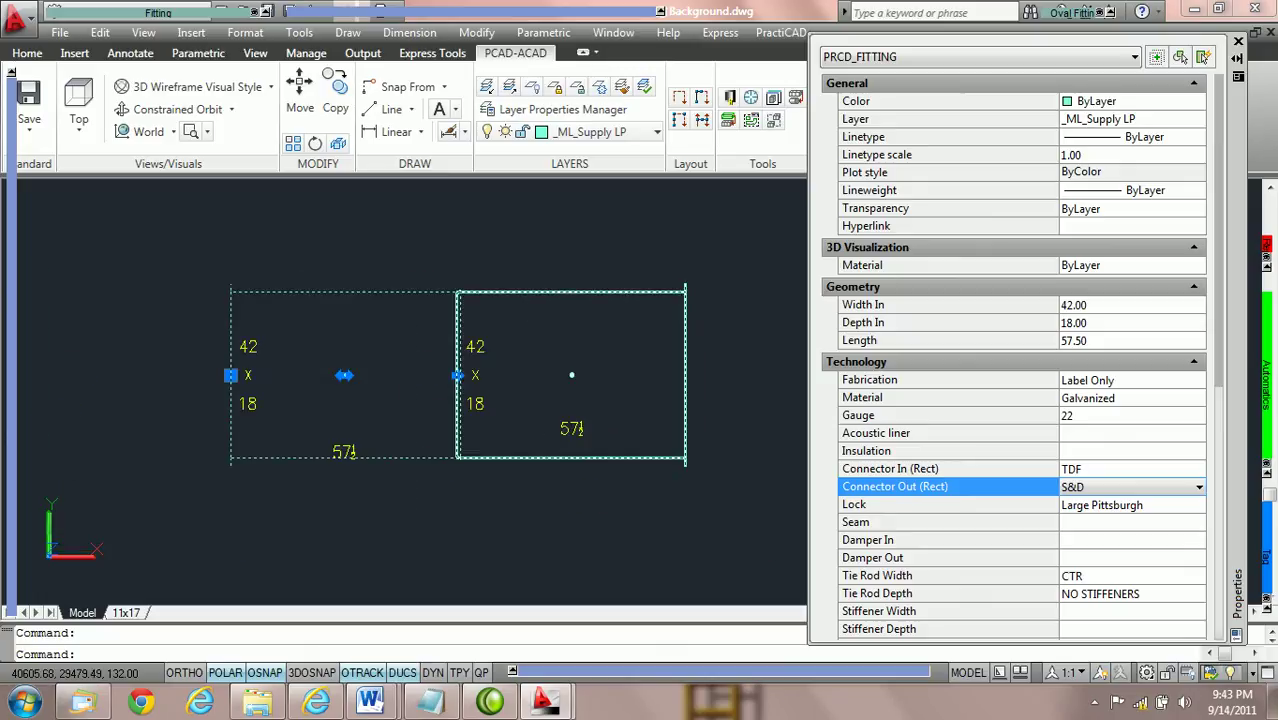
{"action": "scroll", "coordinate": [538, 312], "scroll_direction": "up", "scroll_amount": 1}
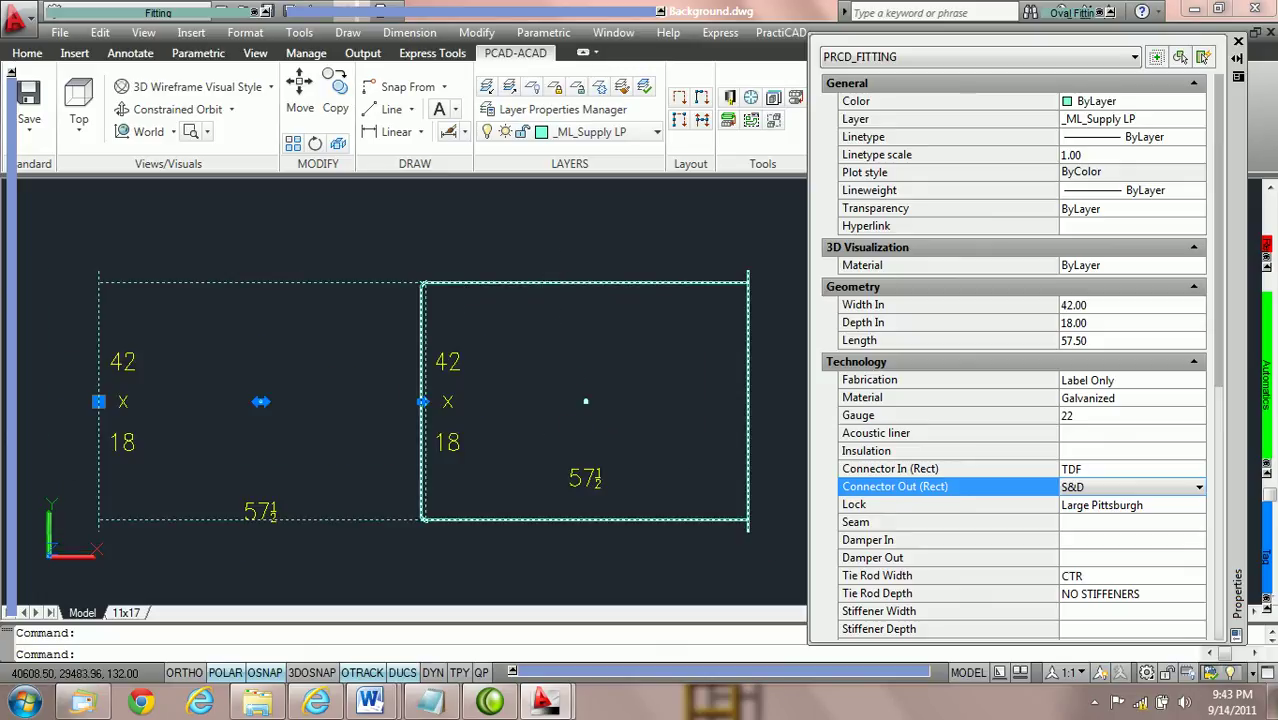
{"action": "key", "text": "Escape"}
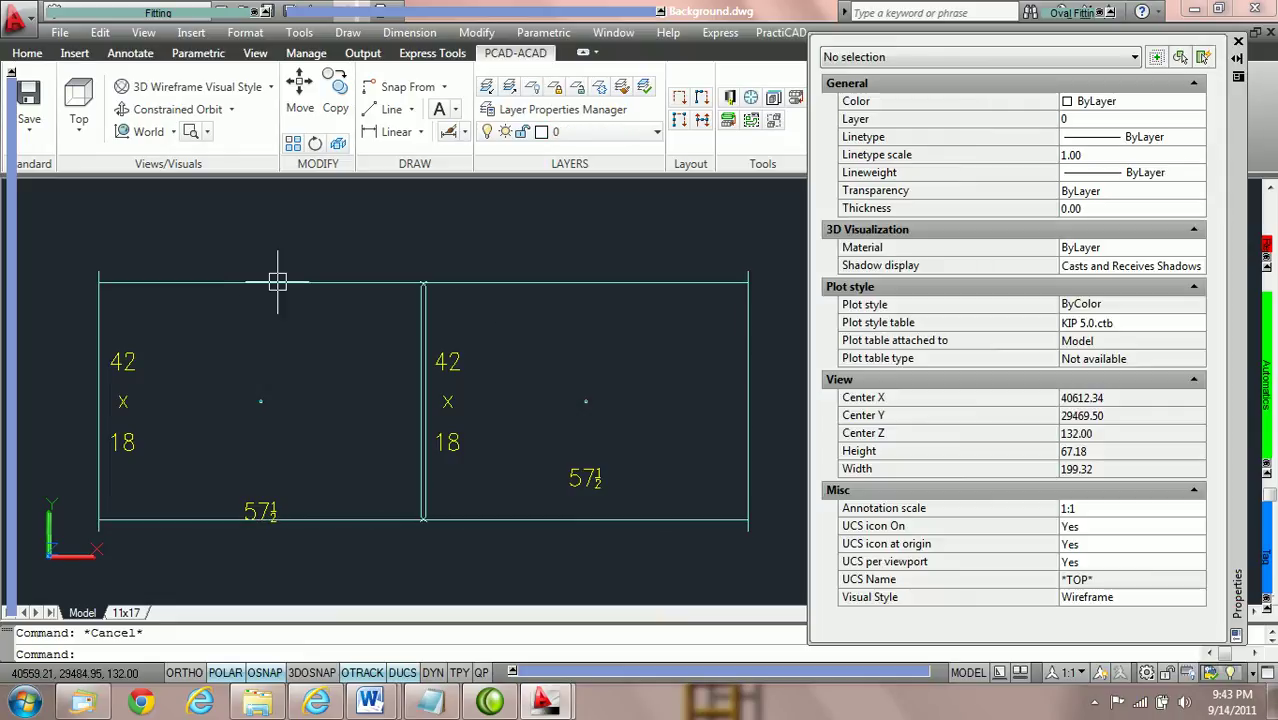
Open the second duct's fitting settings to check the lock on Connector In (Rect), and close them
{"action": "left_click", "coordinate": [572, 280]}
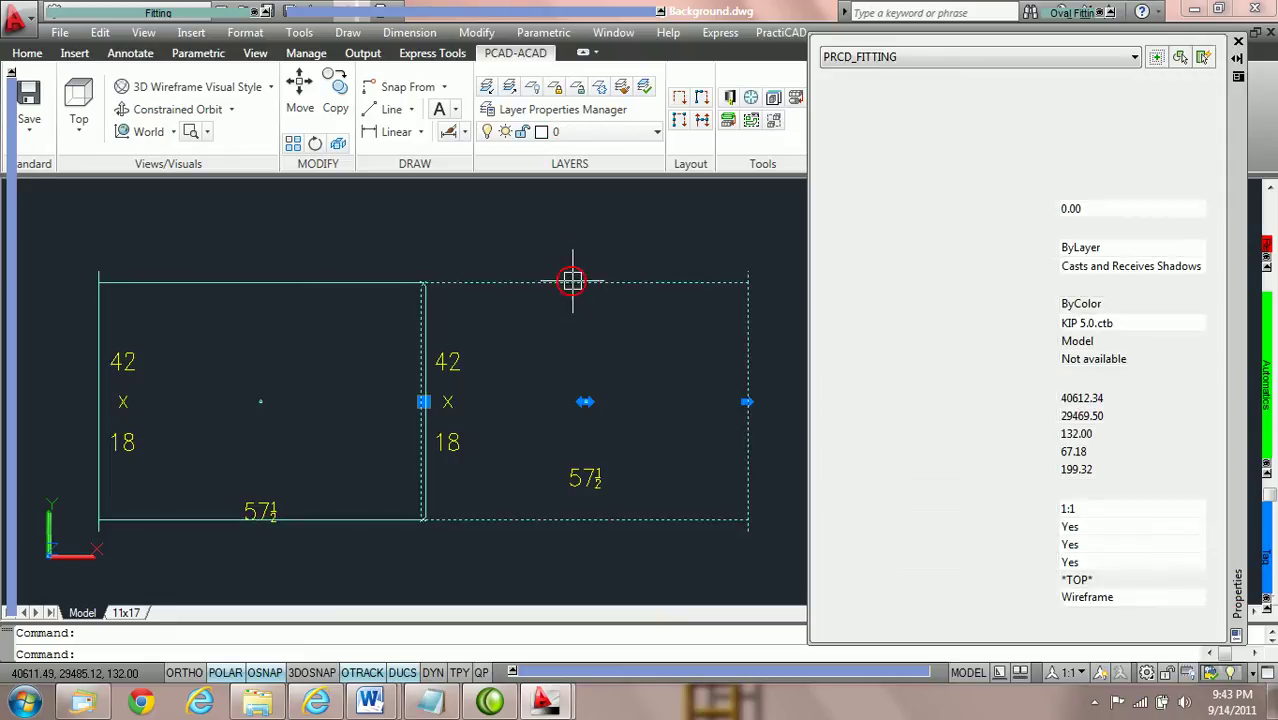
{"action": "right_click", "coordinate": [572, 279]}
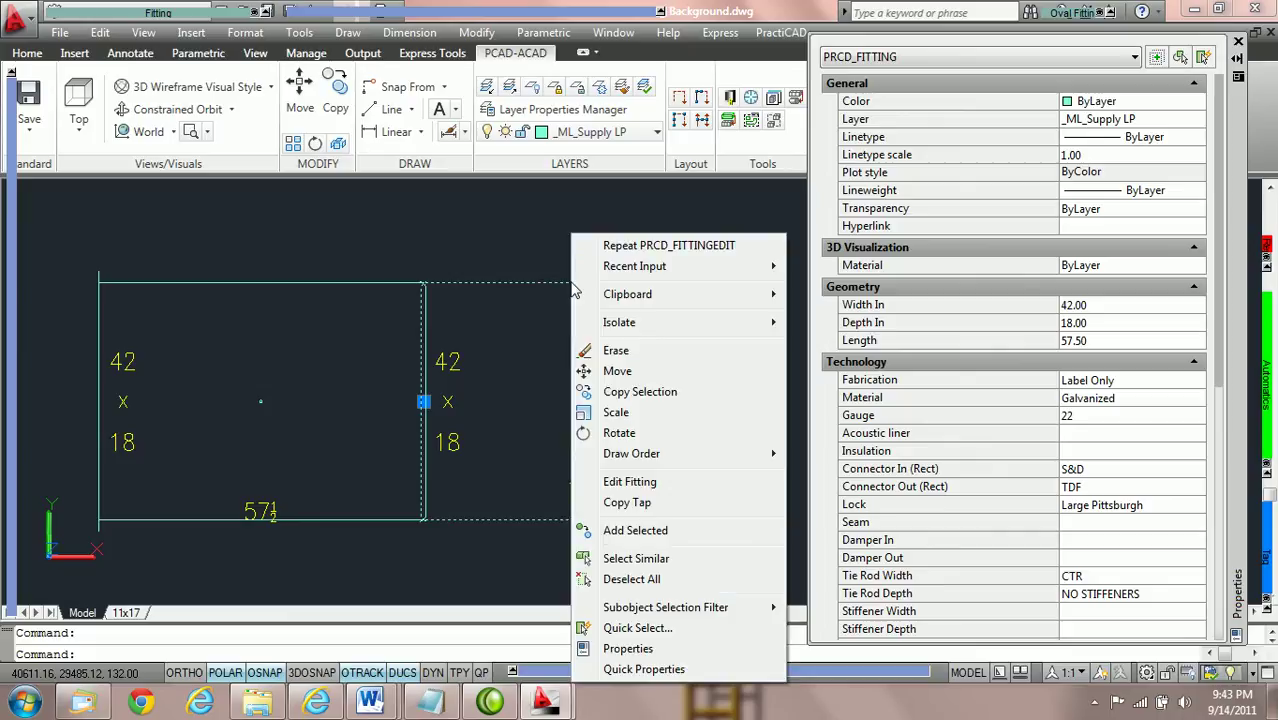
{"action": "left_click", "coordinate": [652, 481]}
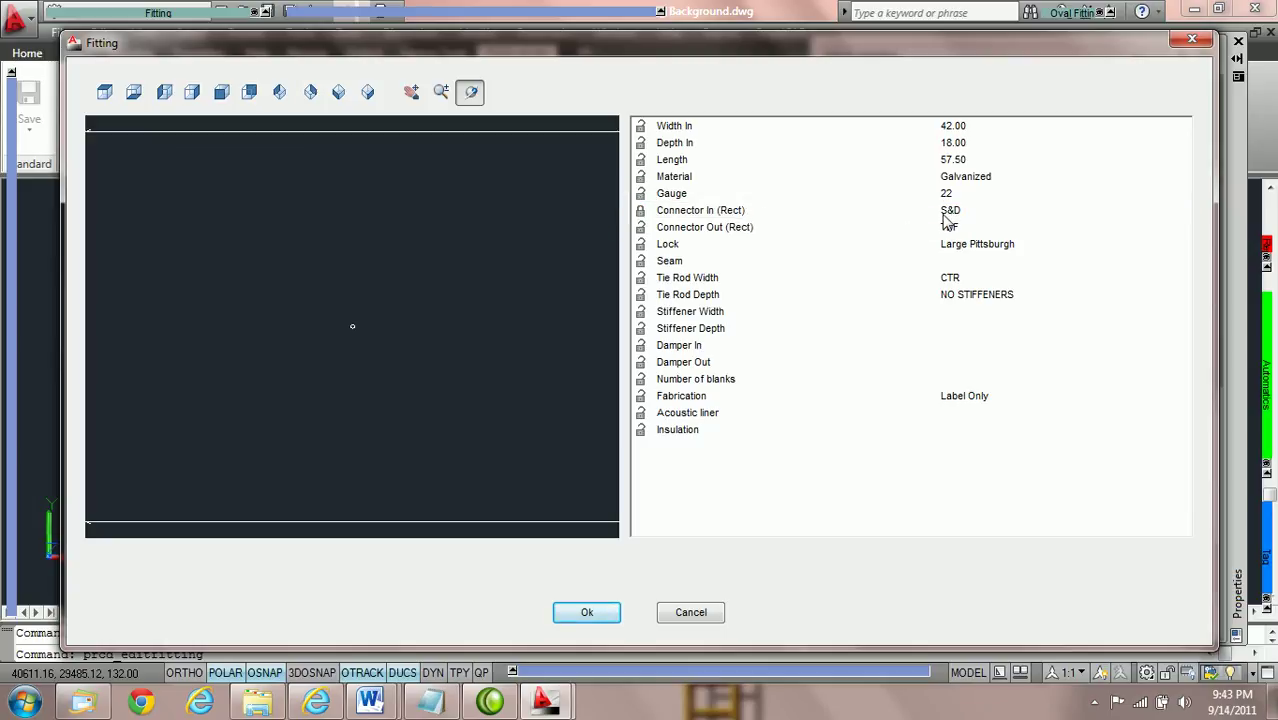
{"action": "left_click", "coordinate": [590, 614]}
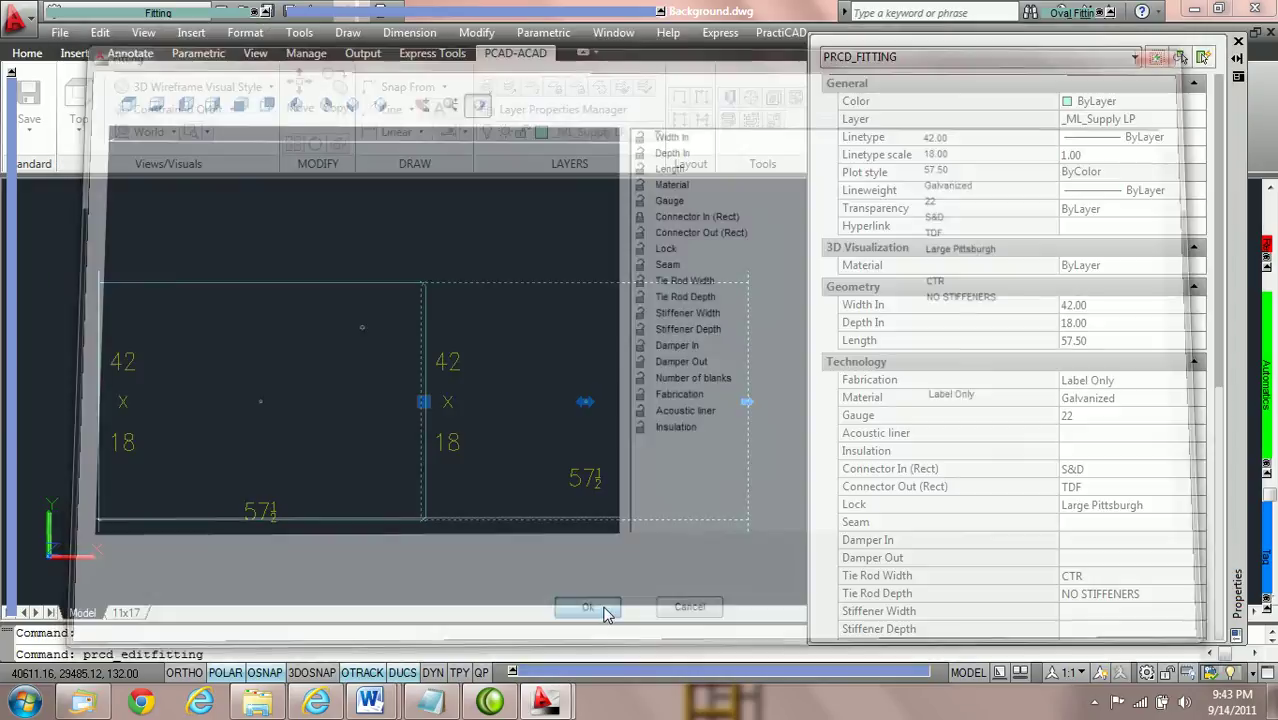
Select both ducts together, review their shared Geometry and Technology properties, and clear the selection
{"action": "scroll", "coordinate": [542, 412], "scroll_direction": "down", "scroll_amount": 2}
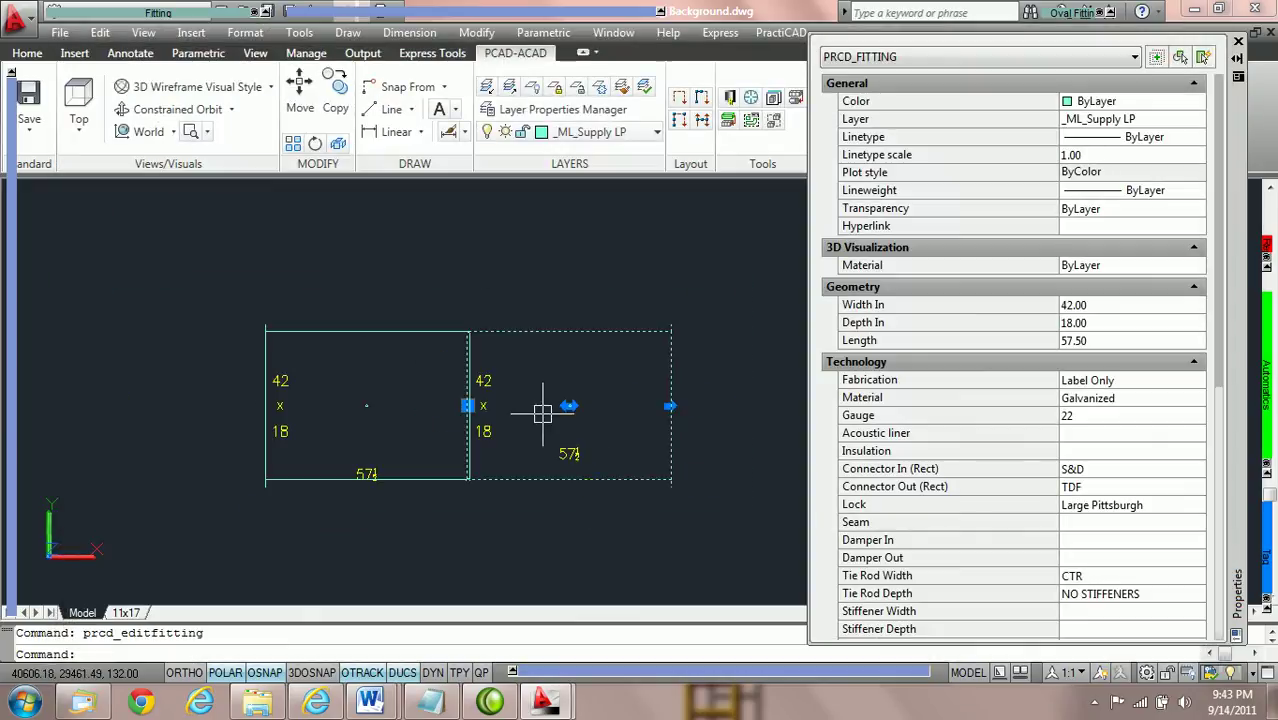
{"action": "left_click", "coordinate": [383, 332]}
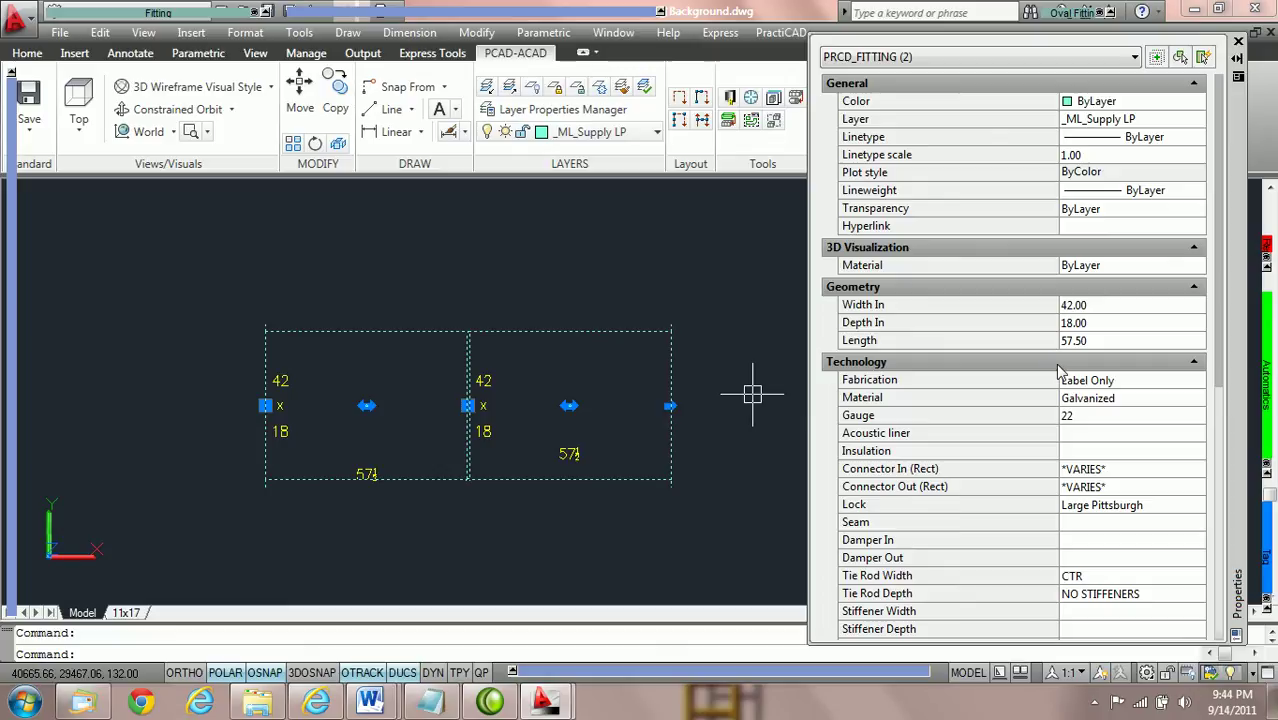
{"action": "scroll", "coordinate": [1050, 294], "scroll_direction": "down", "scroll_amount": 3}
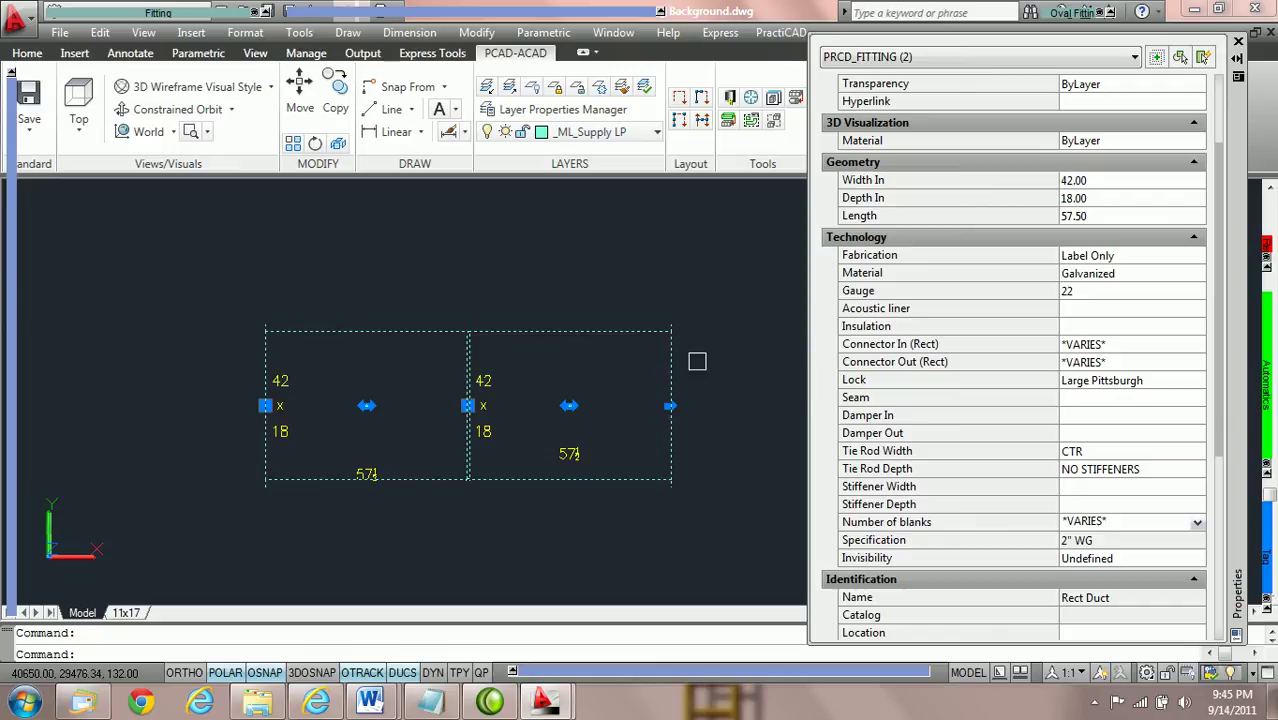
{"action": "key", "text": "Escape"}
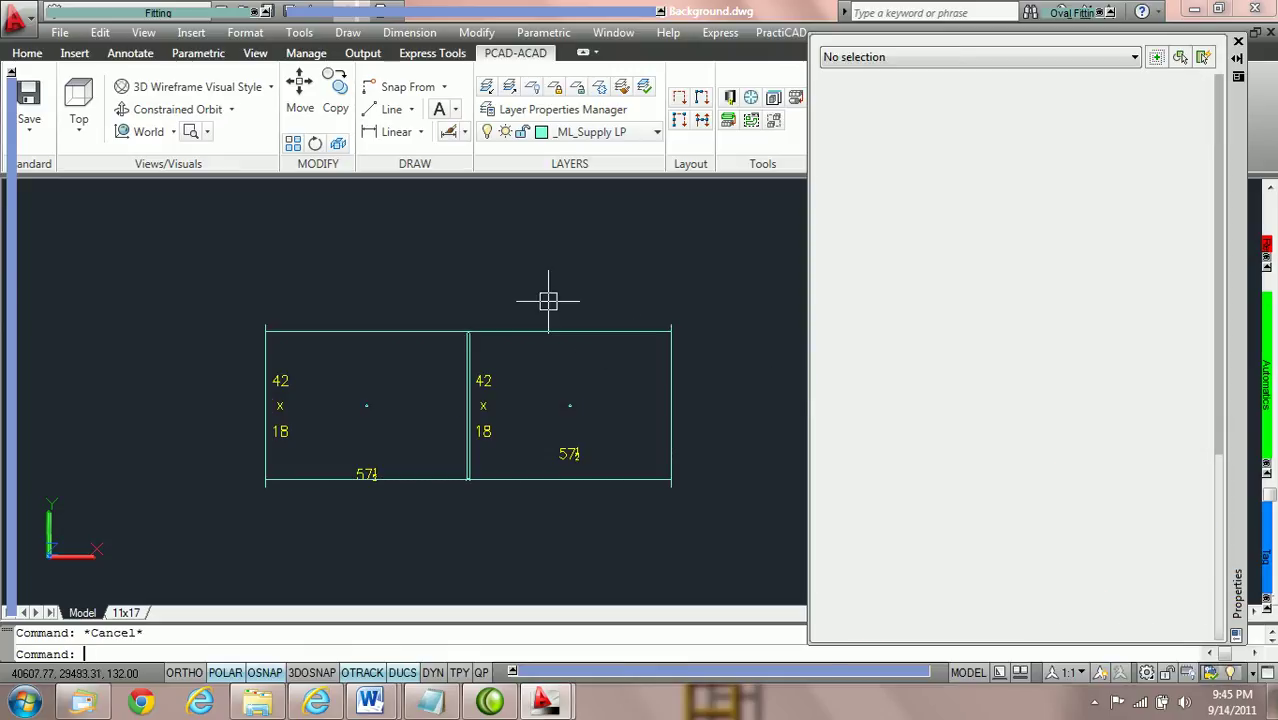
Select the second duct's size tag together with the duct to compare their common properties, and deselect both
{"action": "left_click", "coordinate": [492, 380]}
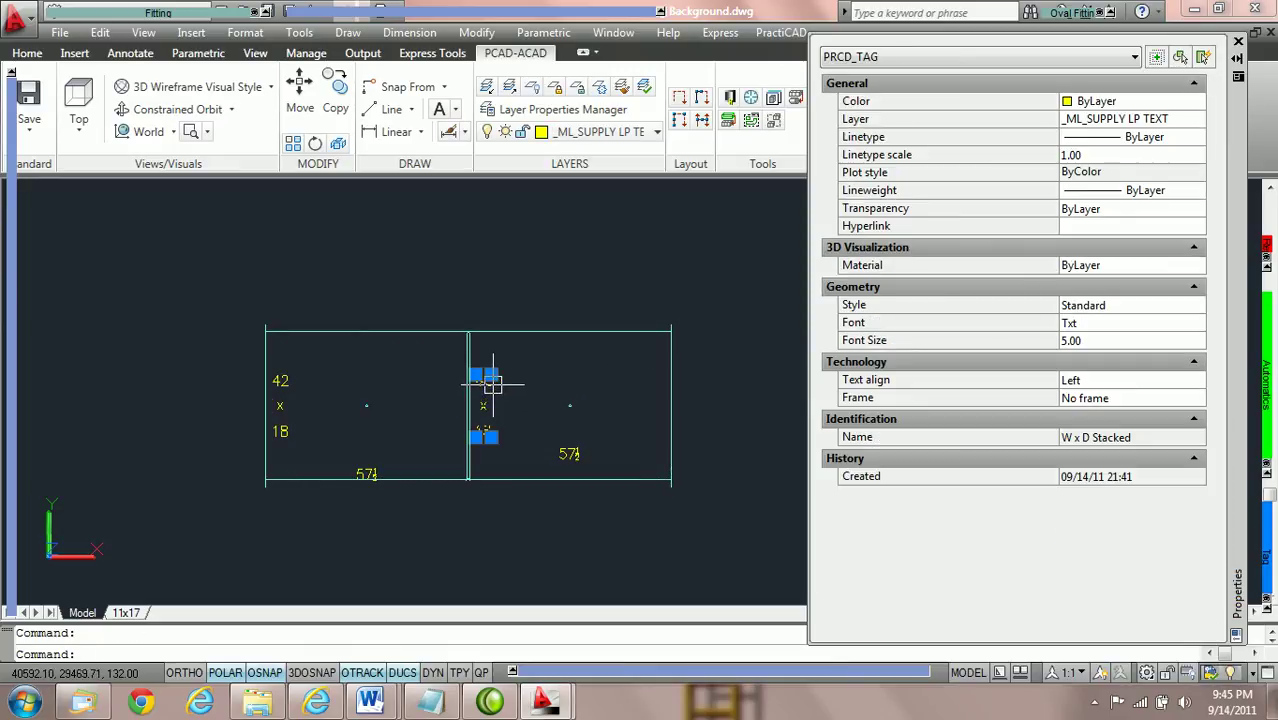
{"action": "left_click", "coordinate": [571, 328]}
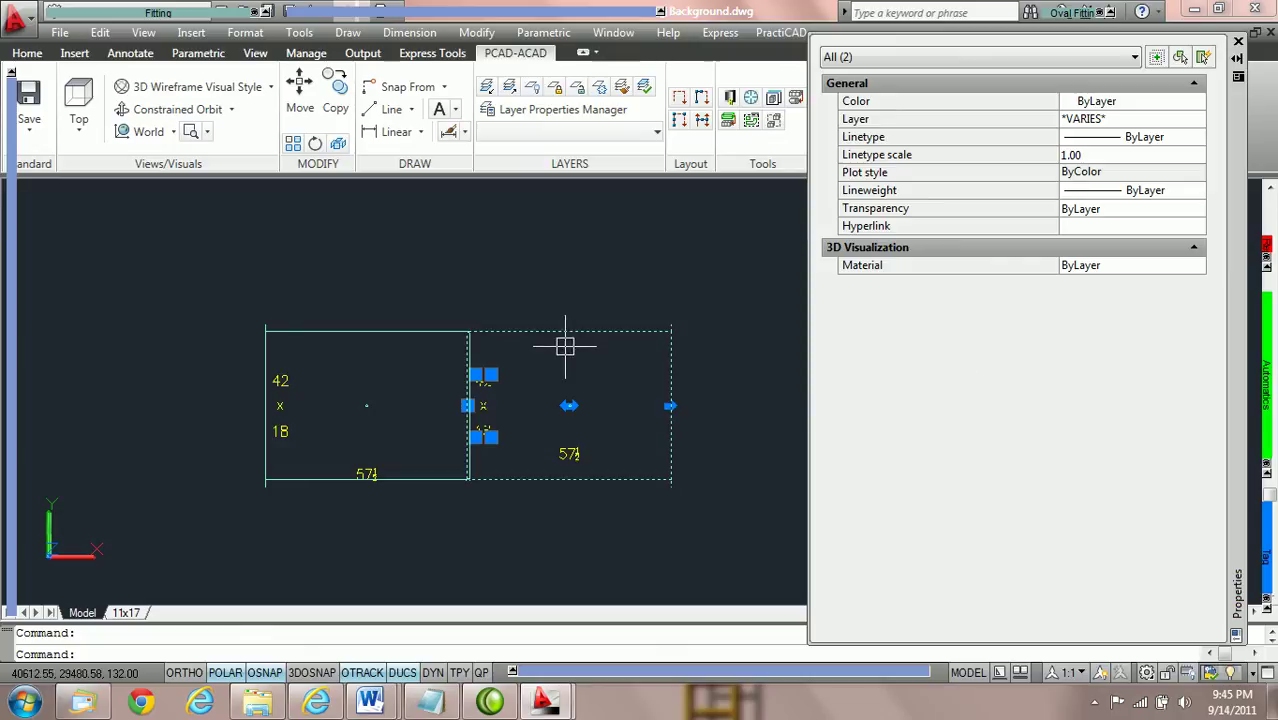
{"action": "key", "text": "Escape"}
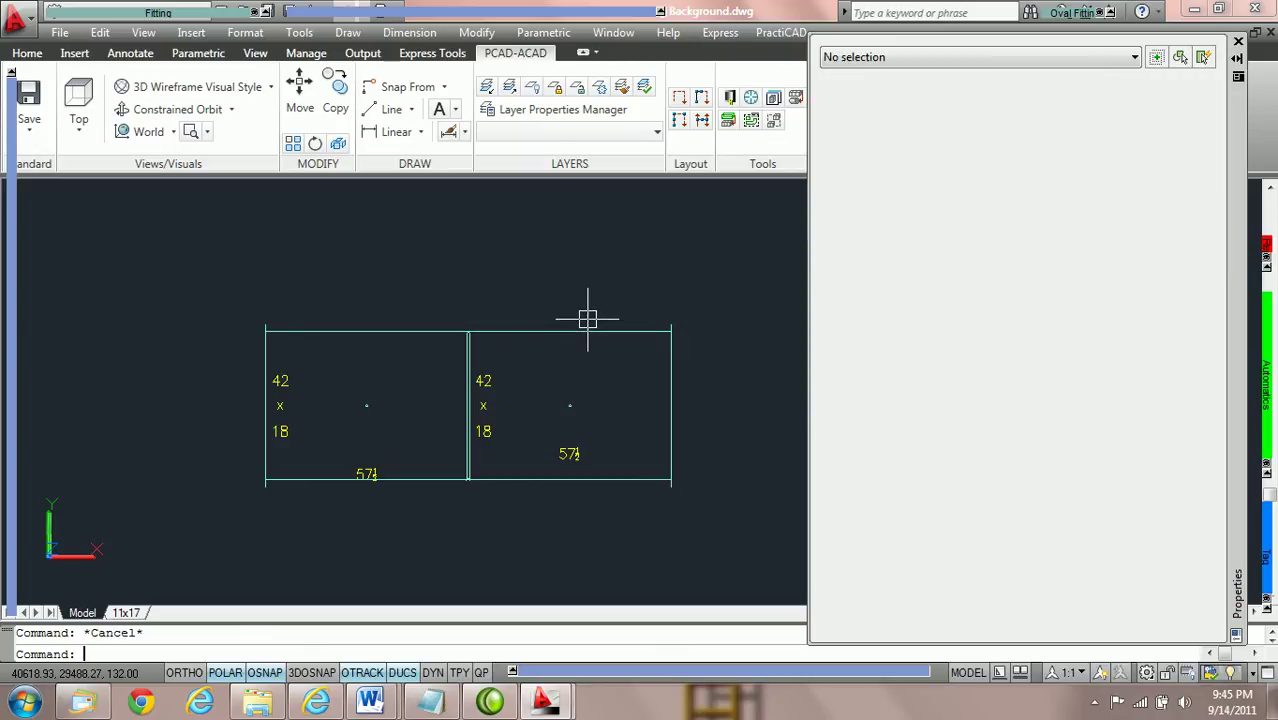
Select both ducts, change the specification to 6" WG, apply it to the current selection, and deselect the ducts
{"action": "left_click", "coordinate": [540, 332]}
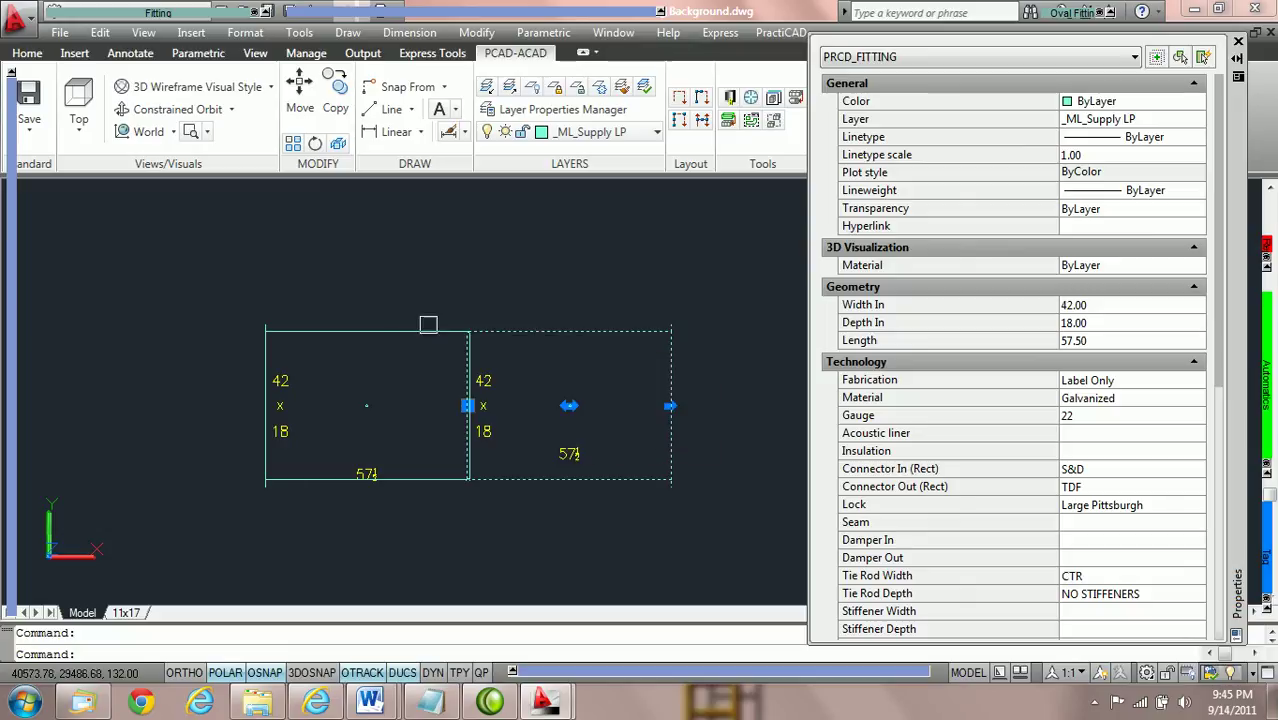
{"action": "left_click", "coordinate": [378, 331]}
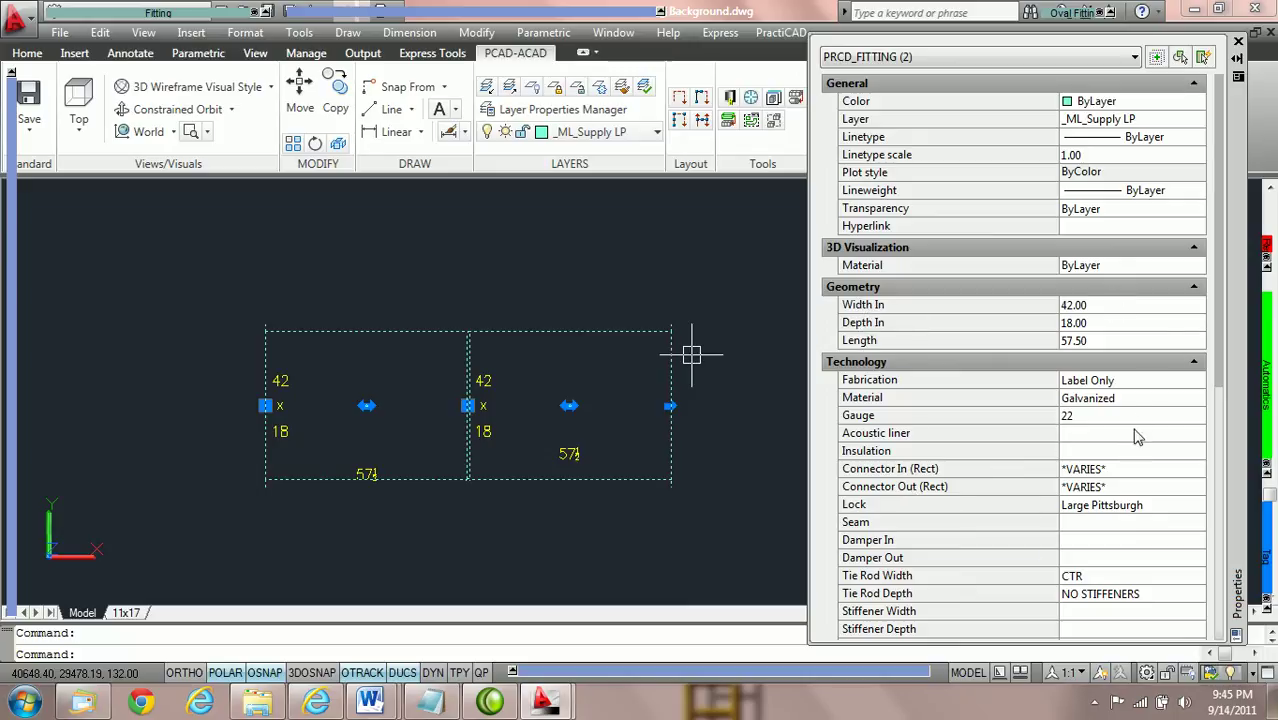
{"action": "scroll", "coordinate": [1135, 362], "scroll_direction": "down", "scroll_amount": 2}
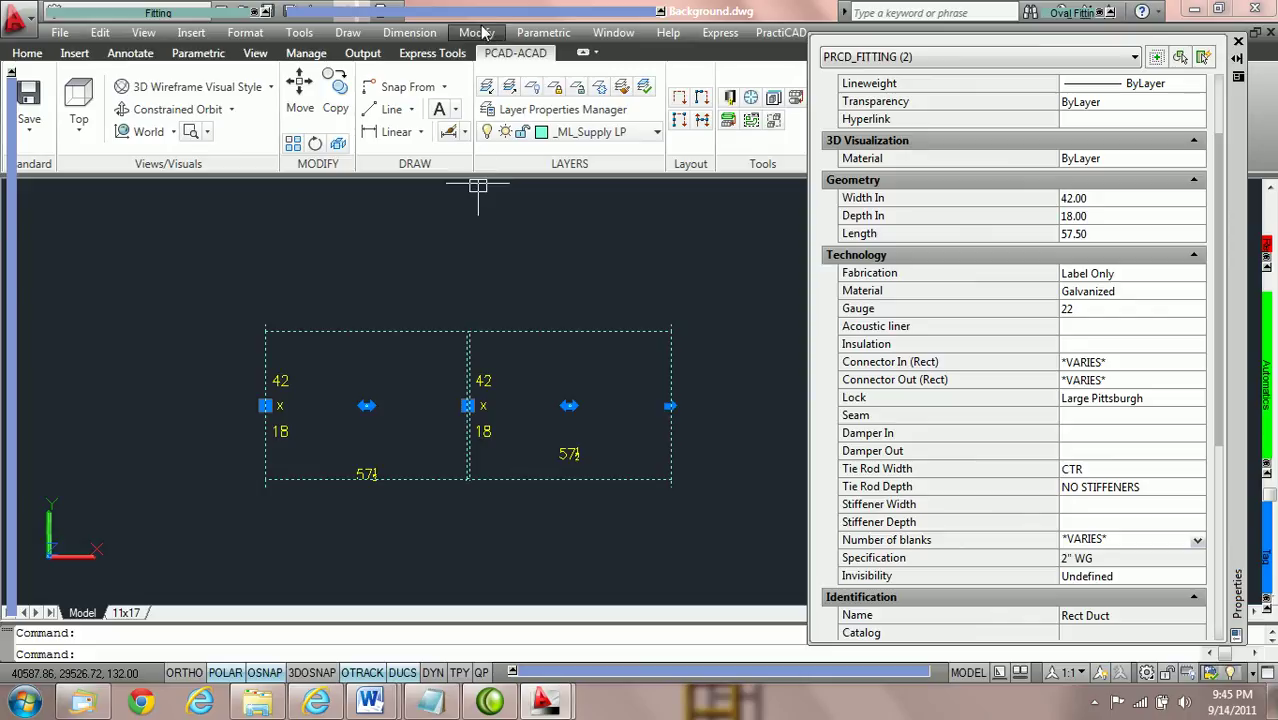
{"action": "mouse_move", "coordinate": [479, 22]}
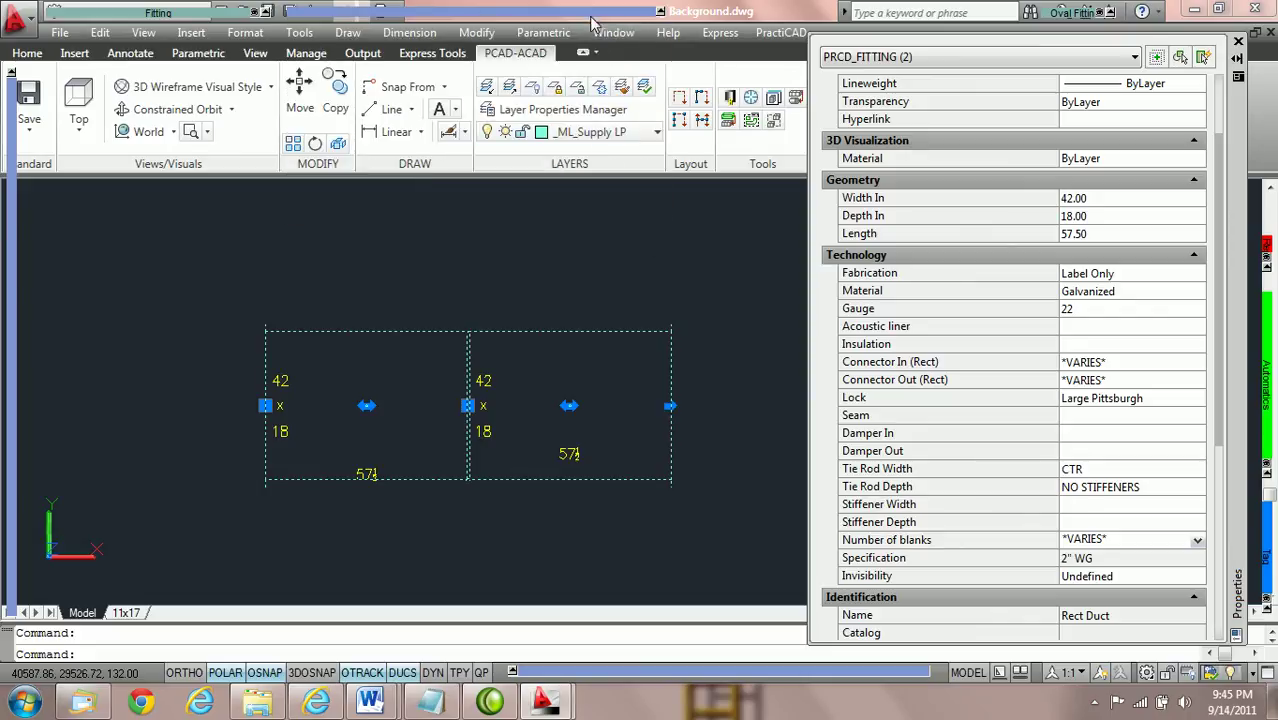
{"action": "mouse_move", "coordinate": [592, 12]}
{"action": "left_click", "coordinate": [624, 188]}
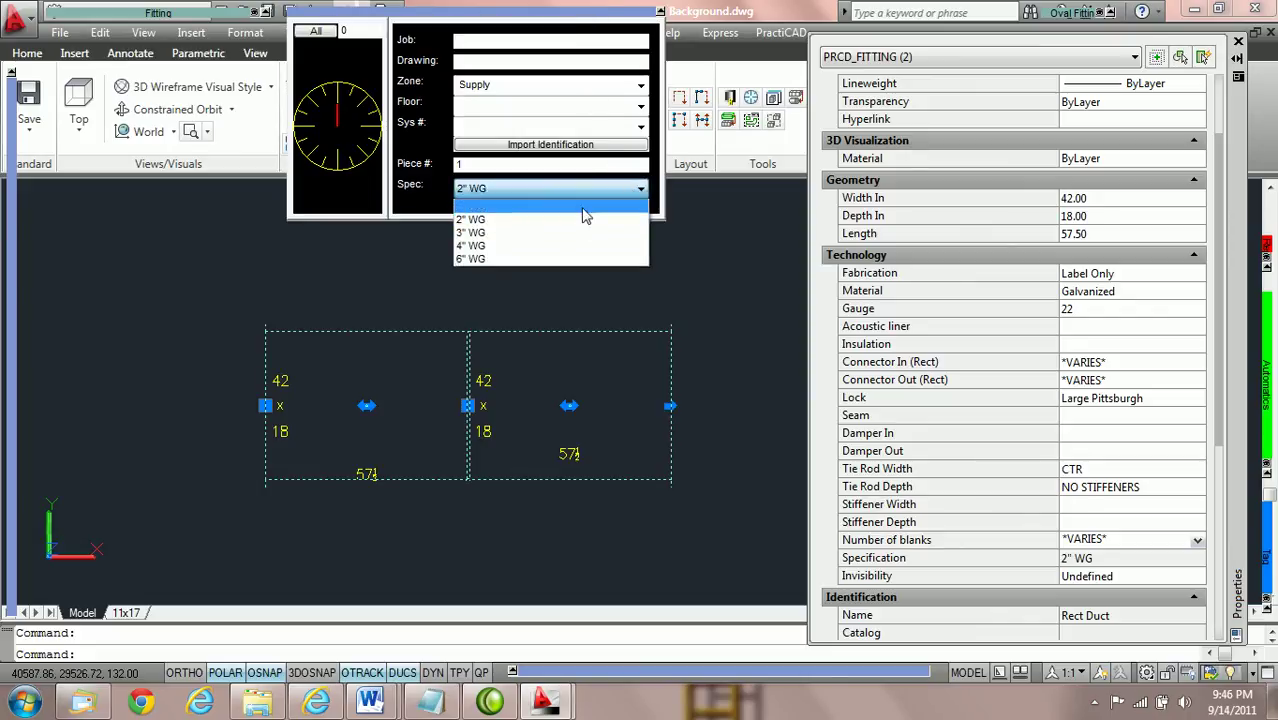
{"action": "left_click", "coordinate": [528, 258]}
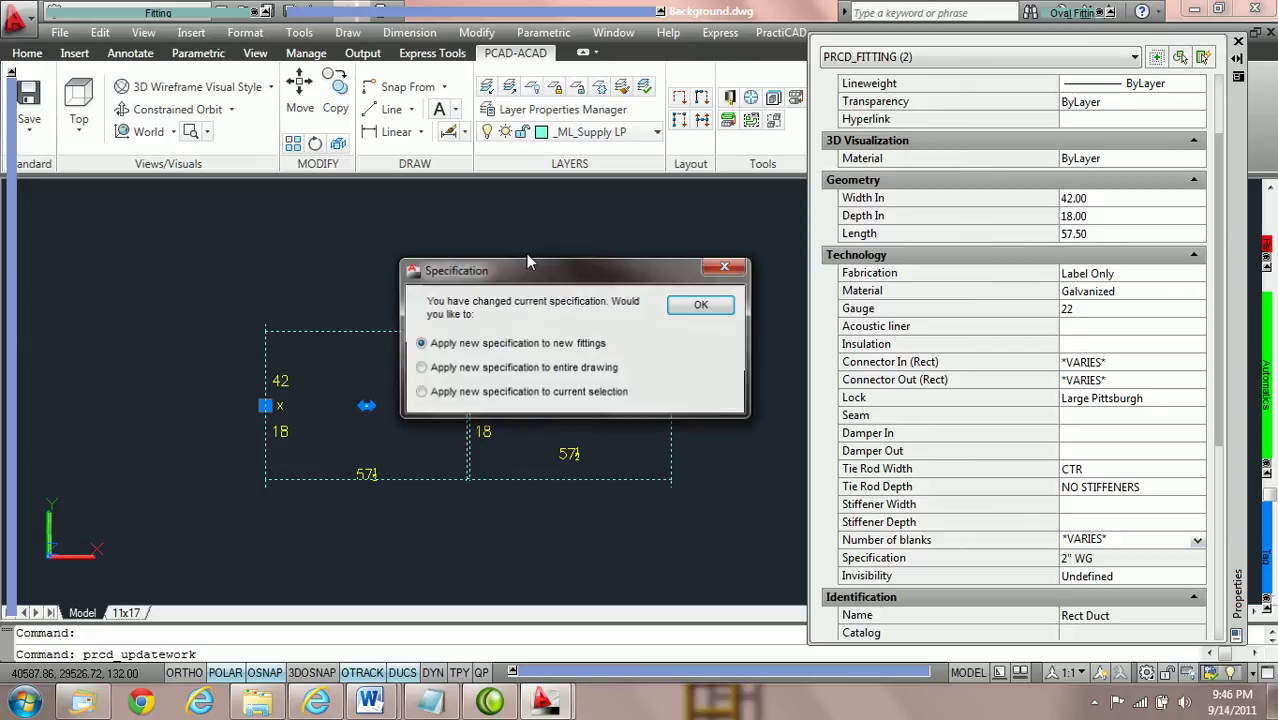
{"action": "left_click", "coordinate": [420, 392]}
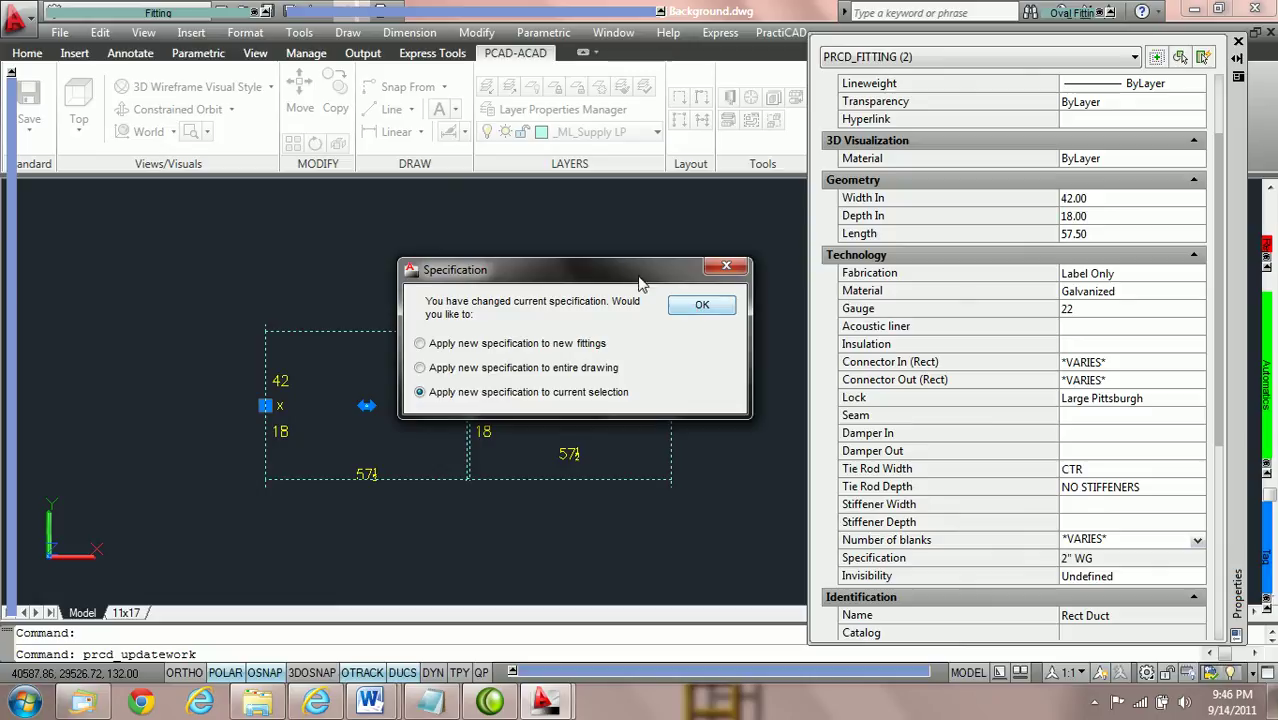
{"action": "left_click_drag", "start_coordinate": [638, 276], "coordinate": [628, 169]}
{"action": "left_click", "coordinate": [689, 201]}
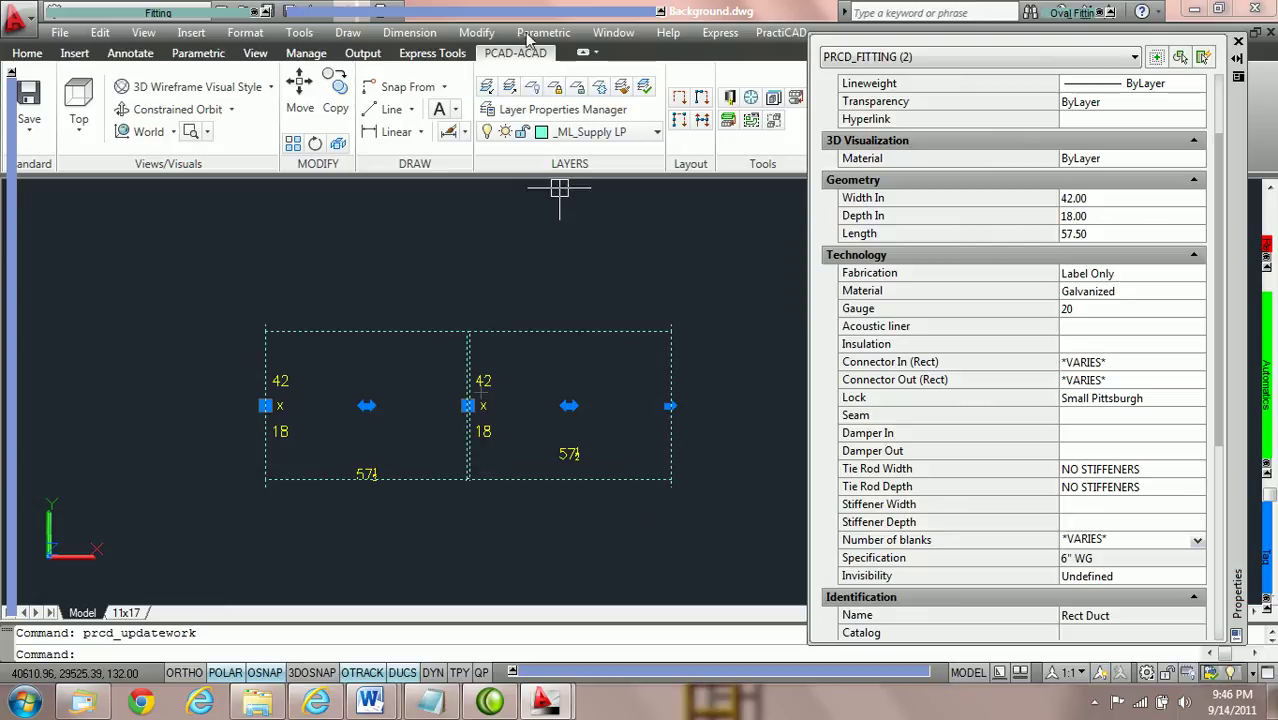
{"action": "mouse_move", "coordinate": [518, 12]}
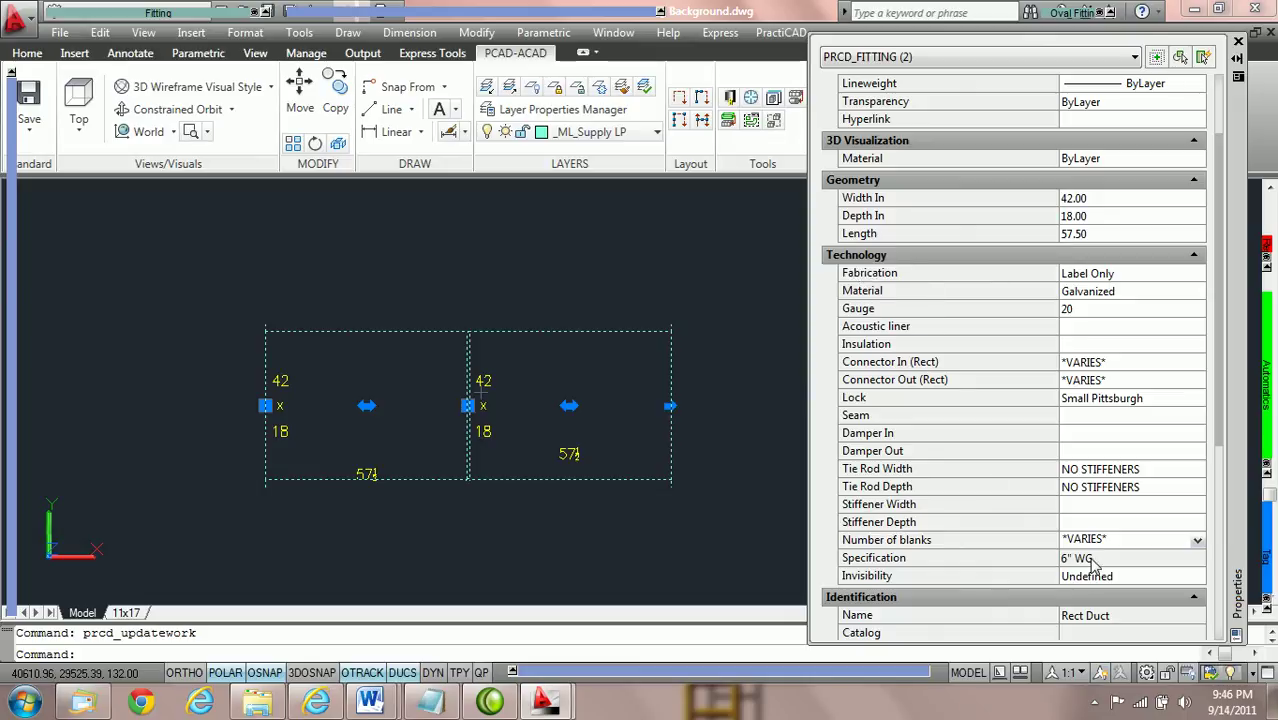
{"action": "key", "text": "Escape"}
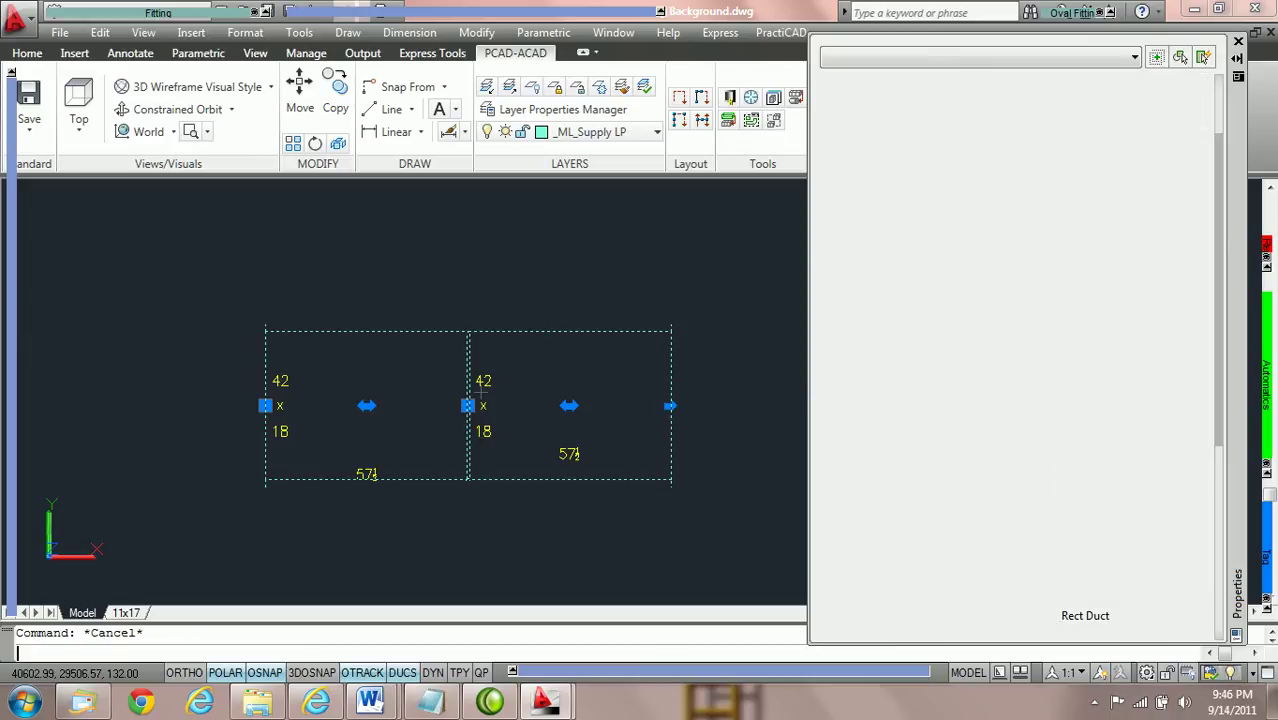
Edit the first duct's fitting to unlock its Connector Out (Rect) value, accept the change and deselect the duct
{"action": "left_click", "coordinate": [416, 331]}
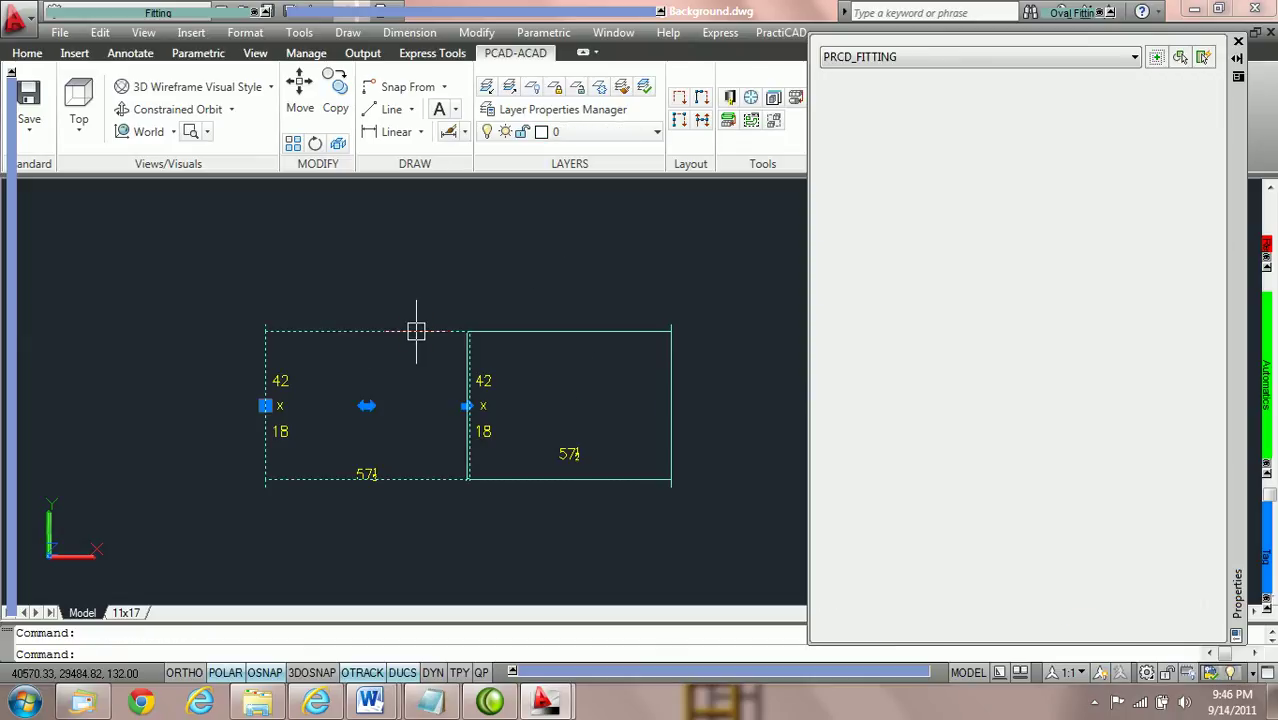
{"action": "right_click", "coordinate": [416, 331]}
{"action": "left_click", "coordinate": [513, 488]}
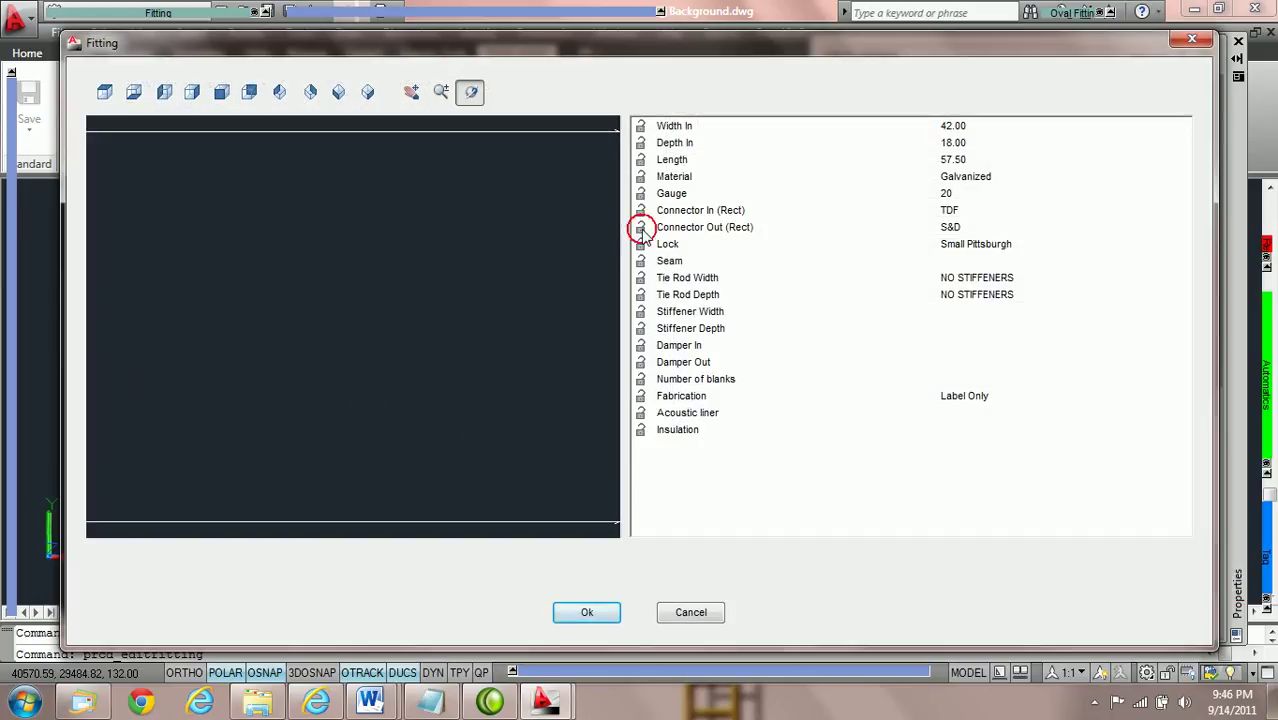
{"action": "left_click", "coordinate": [590, 610]}
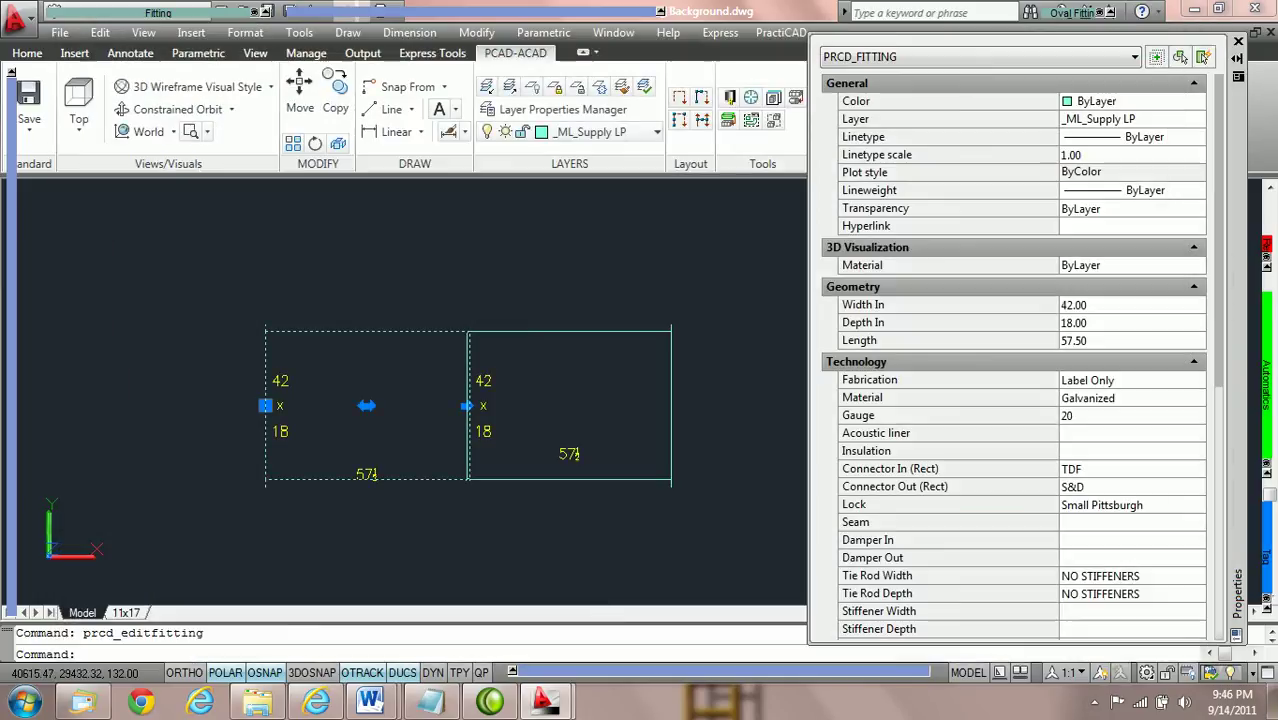
{"action": "key", "text": "Escape"}
Edit the second duct's fitting to unlock its Connector In (Rect) value, accept the change and deselect the duct
{"action": "left_click", "coordinate": [565, 330]}
{"action": "right_click", "coordinate": [566, 331]}
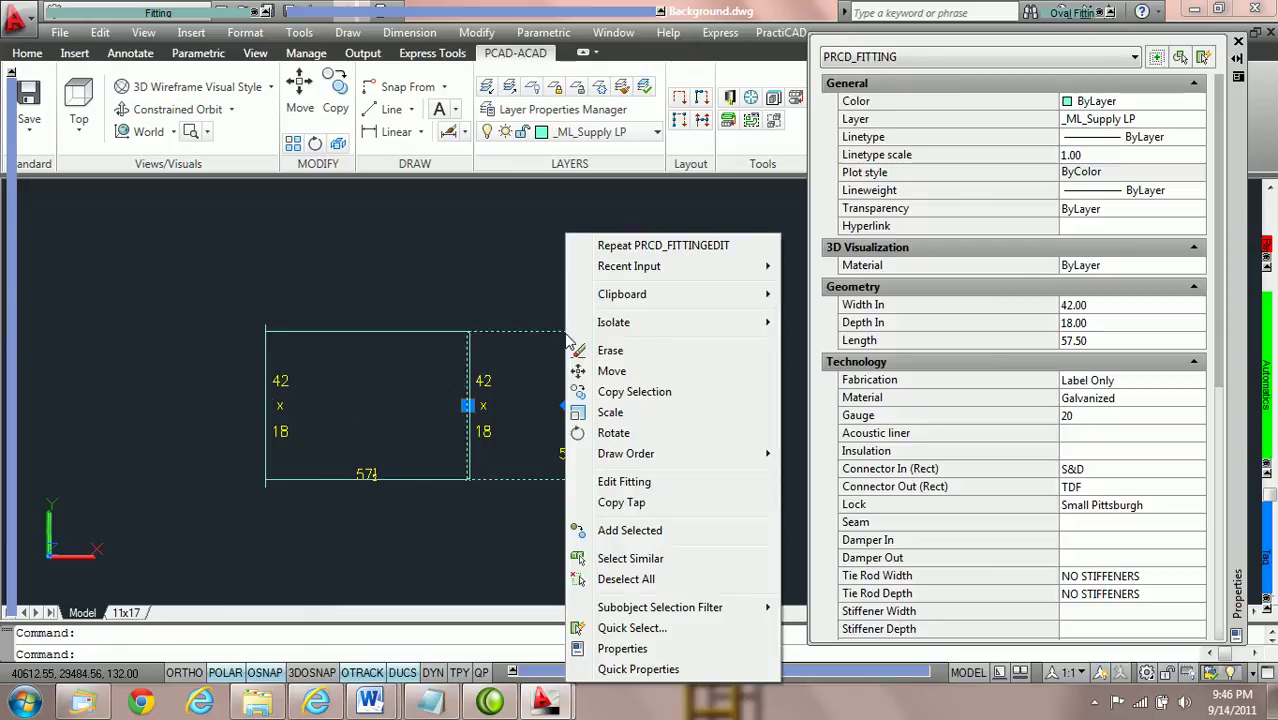
{"action": "left_click", "coordinate": [643, 484]}
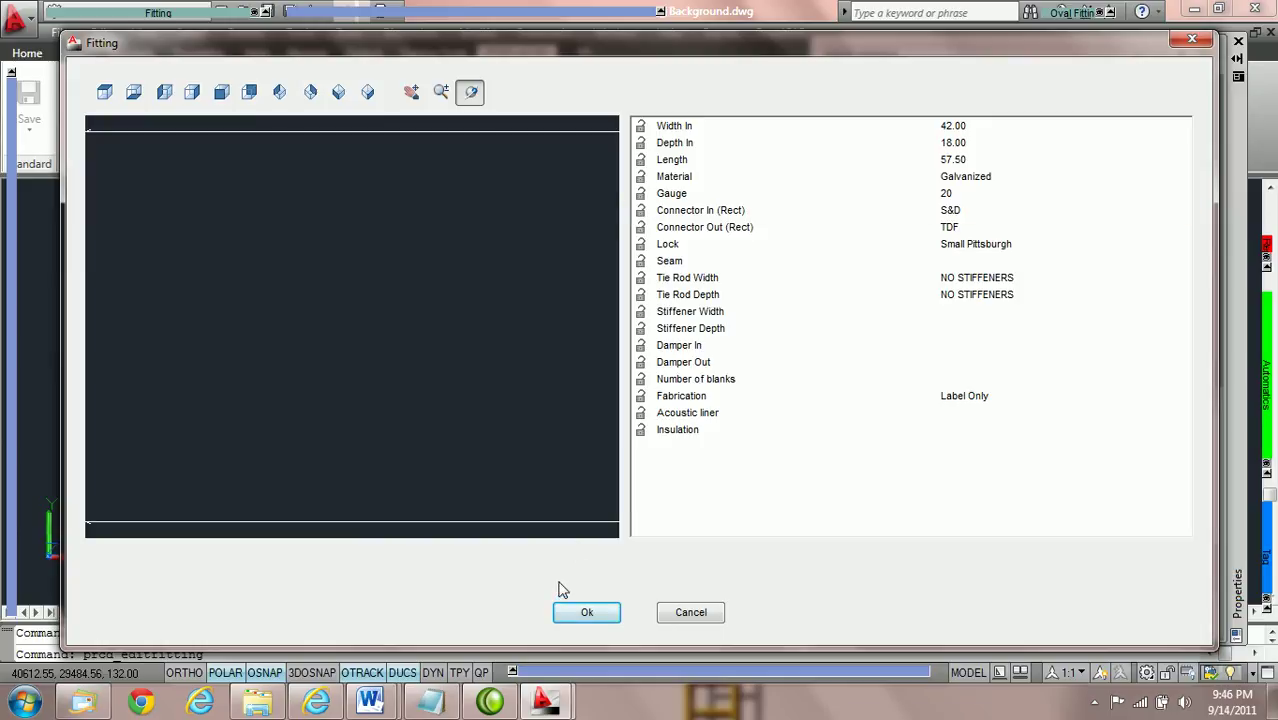
{"action": "left_click", "coordinate": [588, 612]}
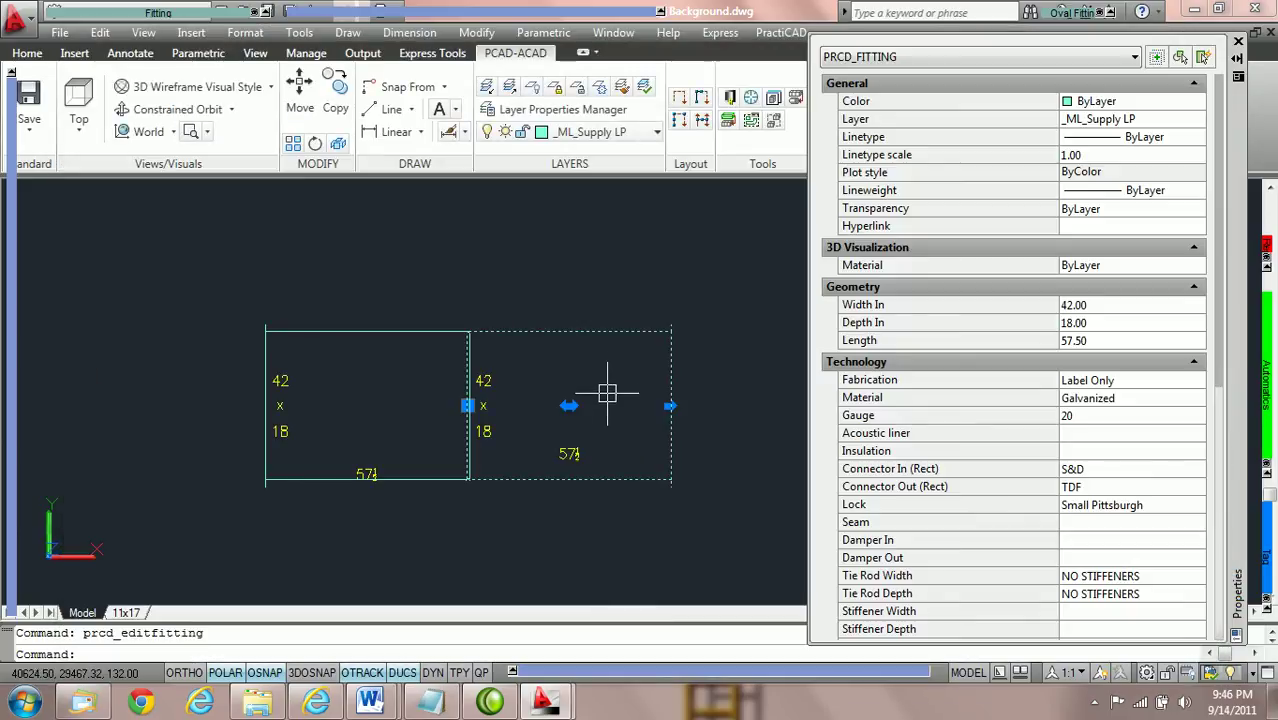
{"action": "key", "text": "Escape"}
Select the whole duct run, change the specification to 2" WG, and apply it to the current selection
{"action": "left_click", "coordinate": [550, 520]}
{"action": "left_click", "coordinate": [407, 274]}
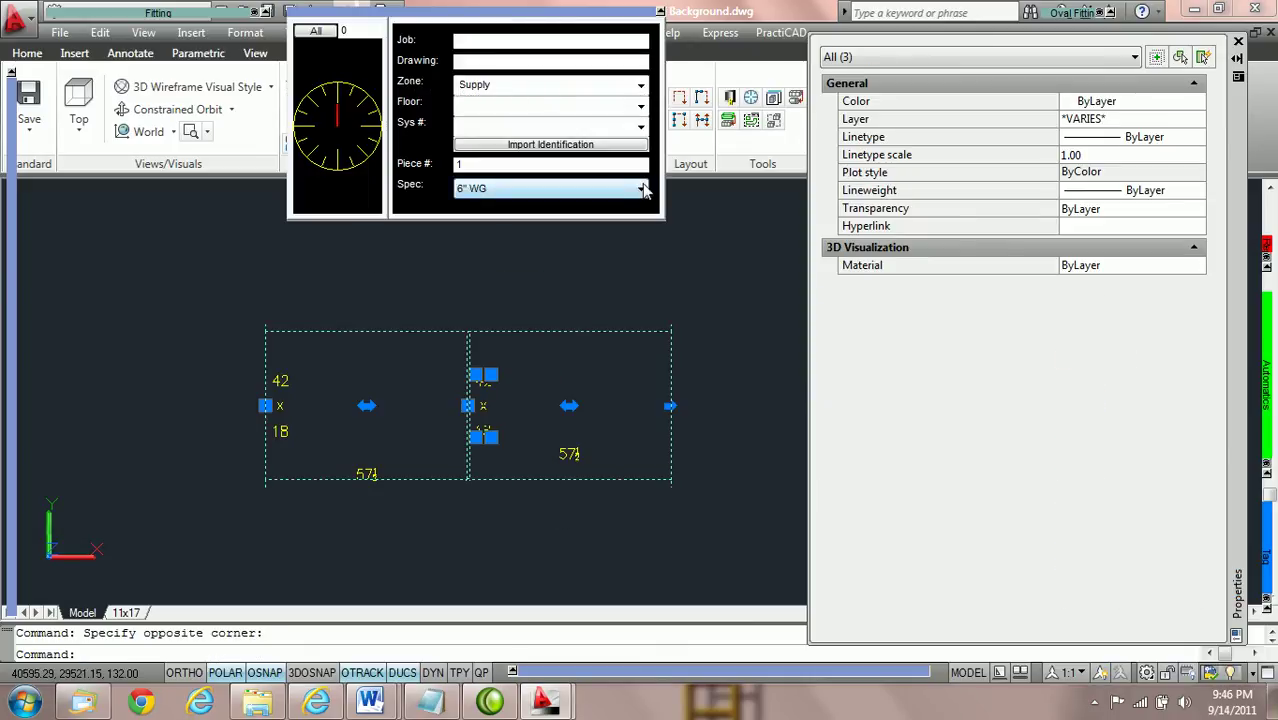
{"action": "left_click", "coordinate": [643, 191]}
{"action": "left_click", "coordinate": [628, 224]}
{"action": "left_click", "coordinate": [408, 288]}
{"action": "left_click", "coordinate": [702, 203]}
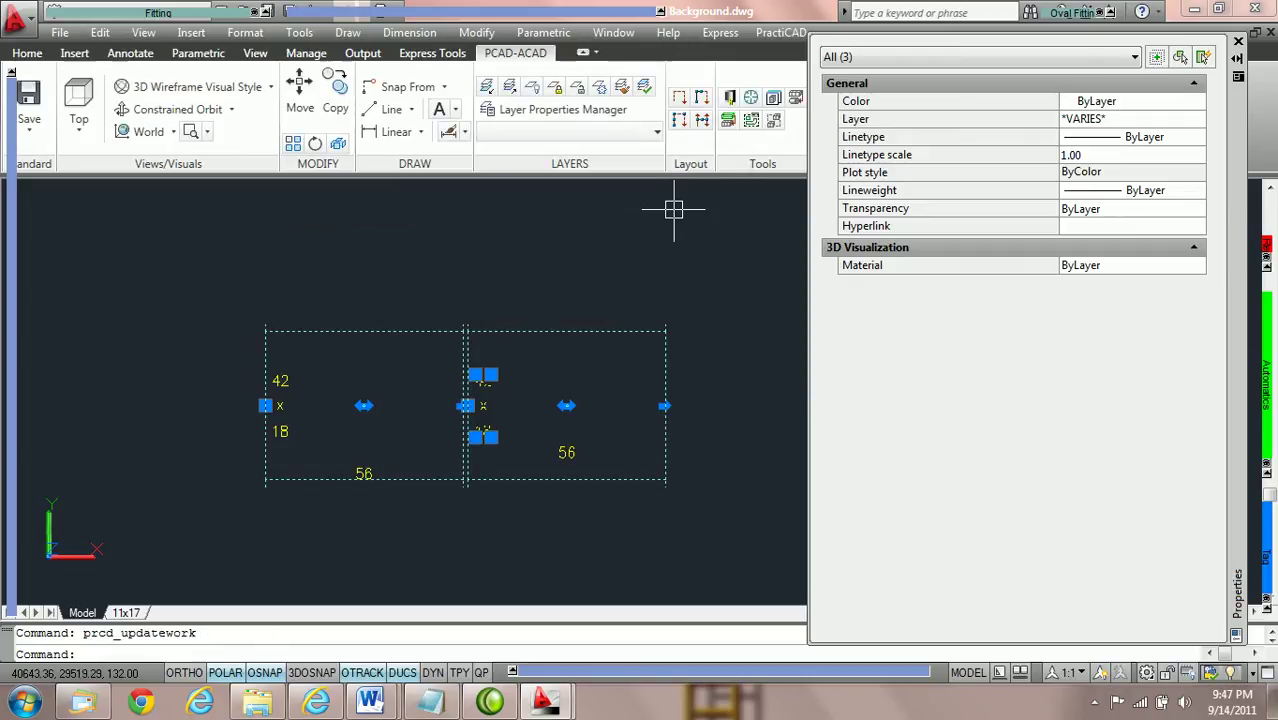
Inspect the joint between the two ducts, clear the selection, and delete the first duct
{"action": "scroll", "coordinate": [467, 405], "scroll_direction": "up", "scroll_amount": 3}
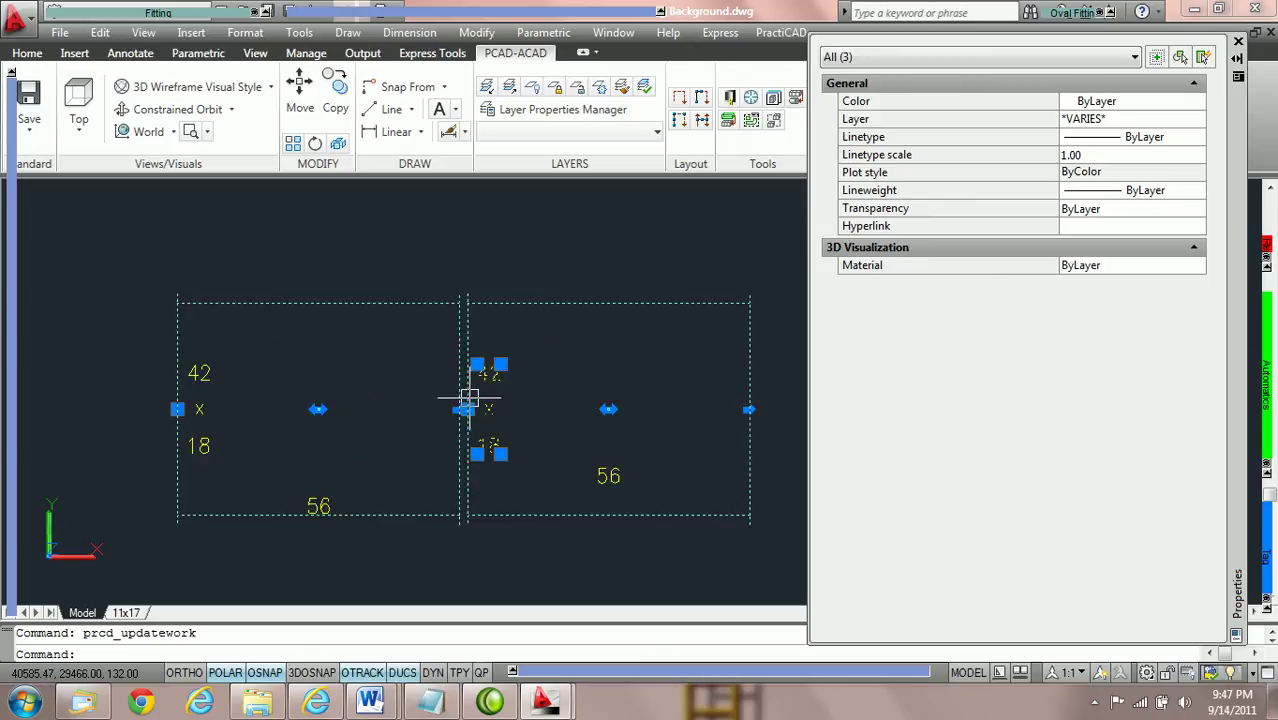
{"action": "scroll", "coordinate": [467, 405], "scroll_direction": "down", "scroll_amount": 4}
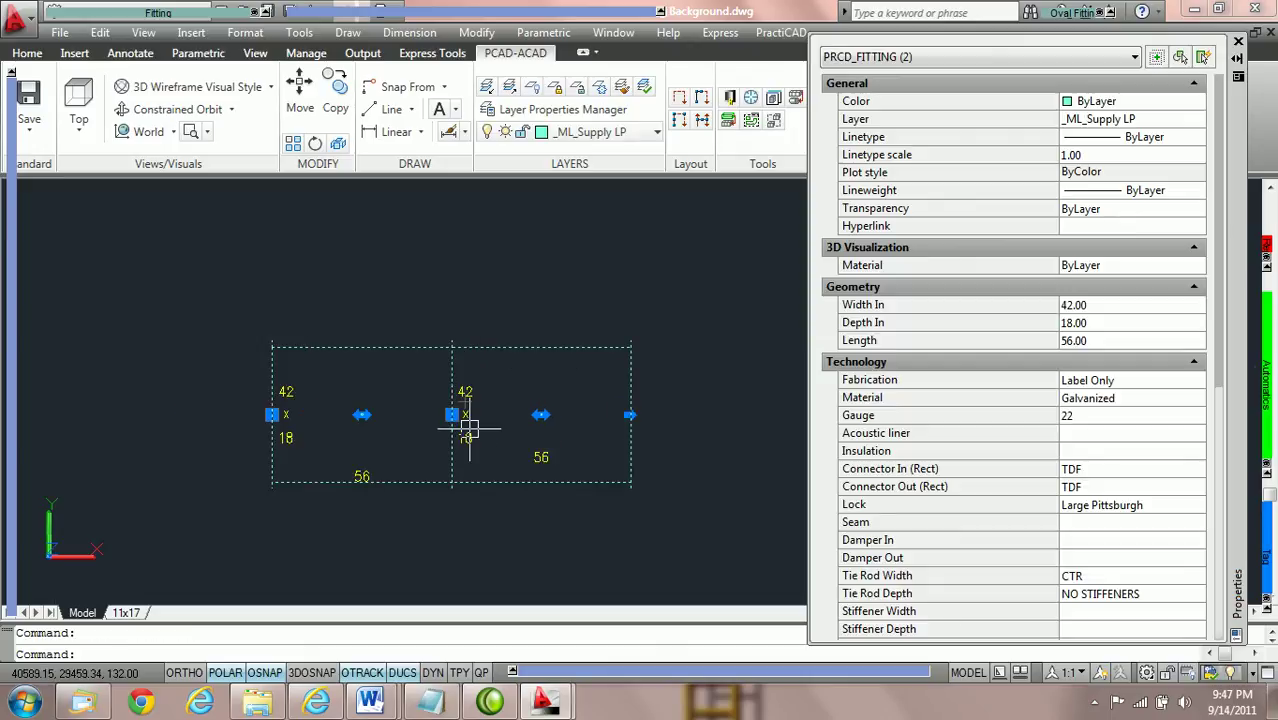
{"action": "scroll", "coordinate": [469, 428], "scroll_direction": "up", "scroll_amount": 2}
{"action": "middle_click_drag", "start_coordinate": [616, 371], "coordinate": [616, 329]}
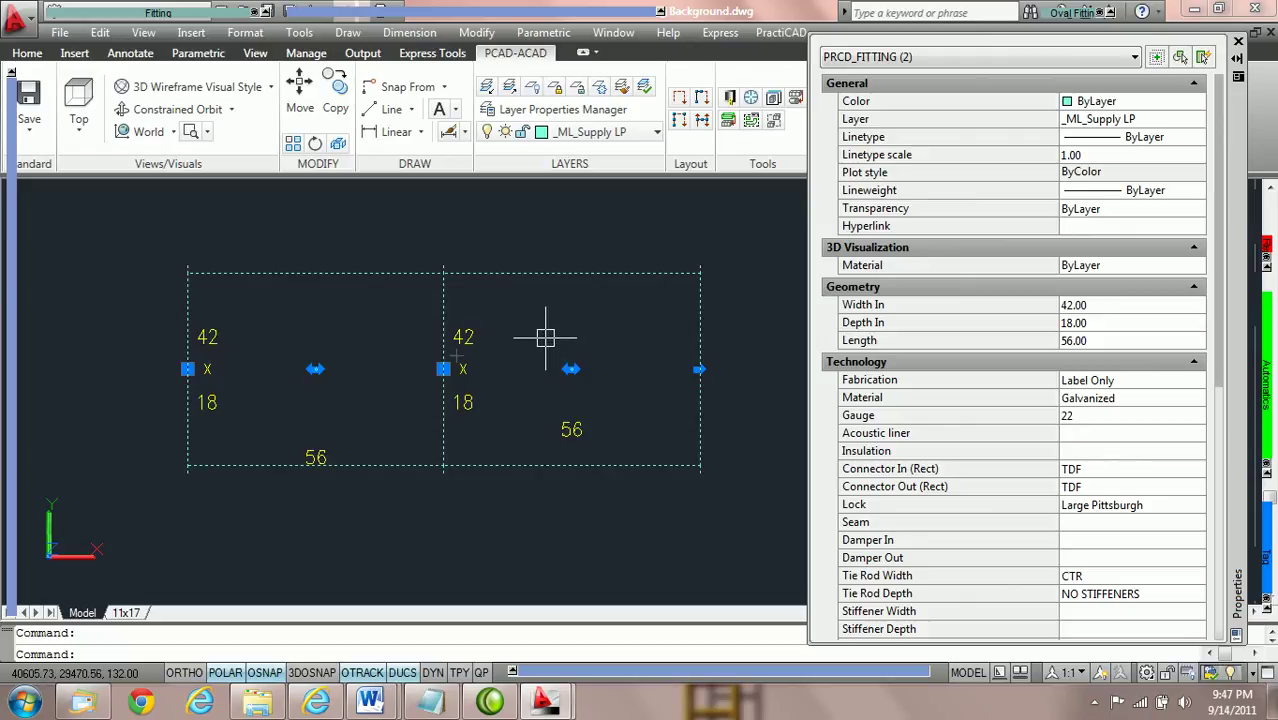
{"action": "key", "text": "Escape"}
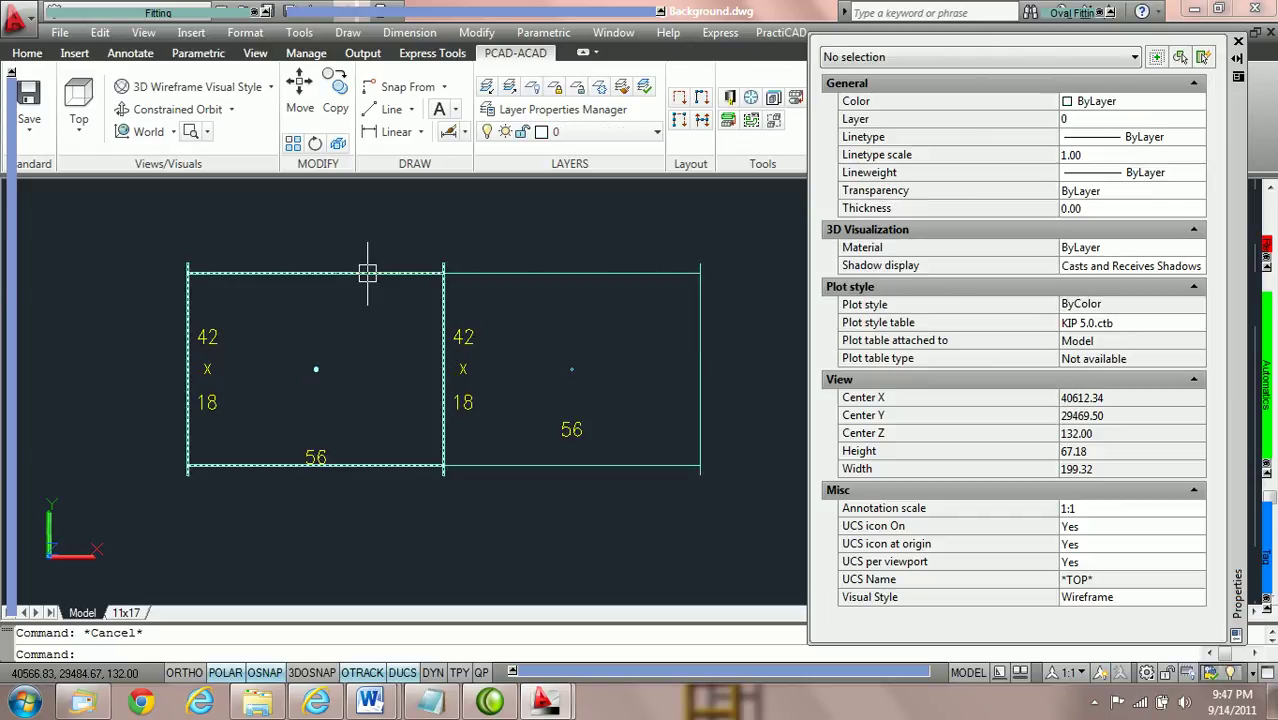
{"action": "left_click", "coordinate": [367, 272]}
{"action": "key", "text": "Delete"}
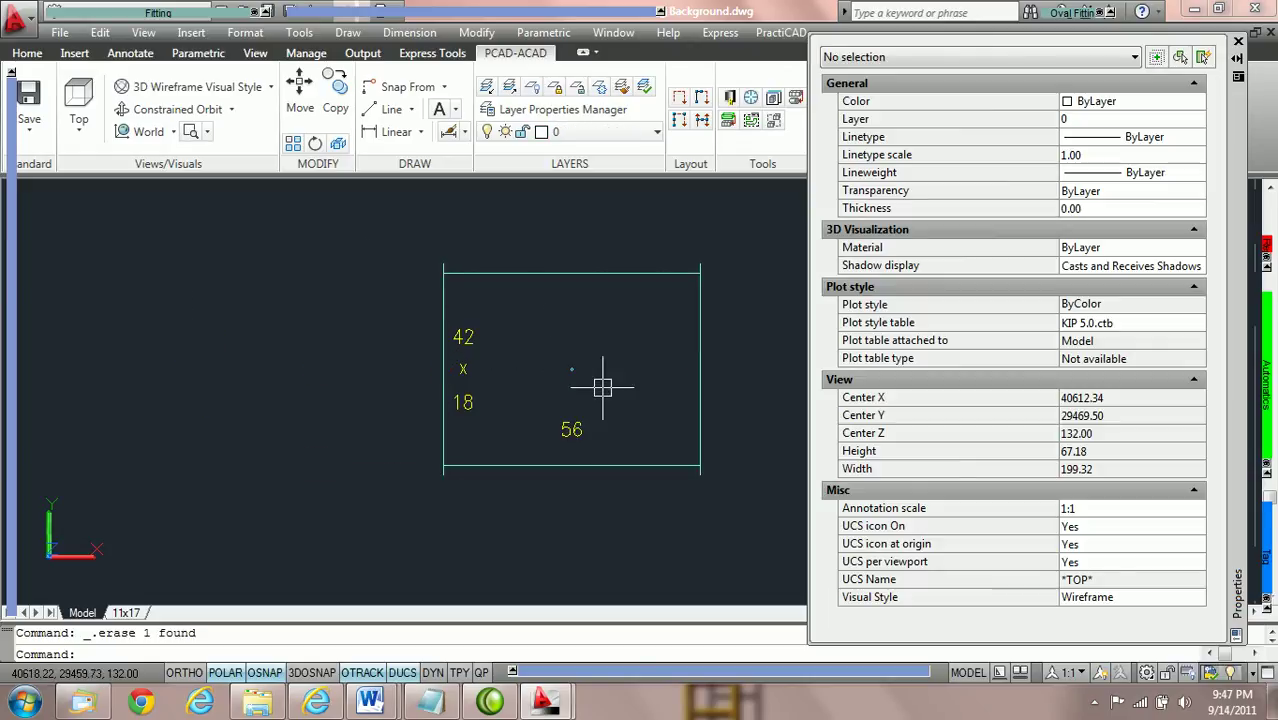
Set both Connector In (Rect) and Connector Out (Rect) of the remaining duct to S&D
{"action": "scroll", "coordinate": [600, 380], "scroll_direction": "up", "scroll_amount": 2}
{"action": "mouse_move", "coordinate": [605, 380]}
{"action": "middle_mouse_down"}
{"action": "mouse_move", "coordinate": [511, 358]}
{"action": "mouse_move", "coordinate": [438, 366]}
{"action": "middle_mouse_up"}
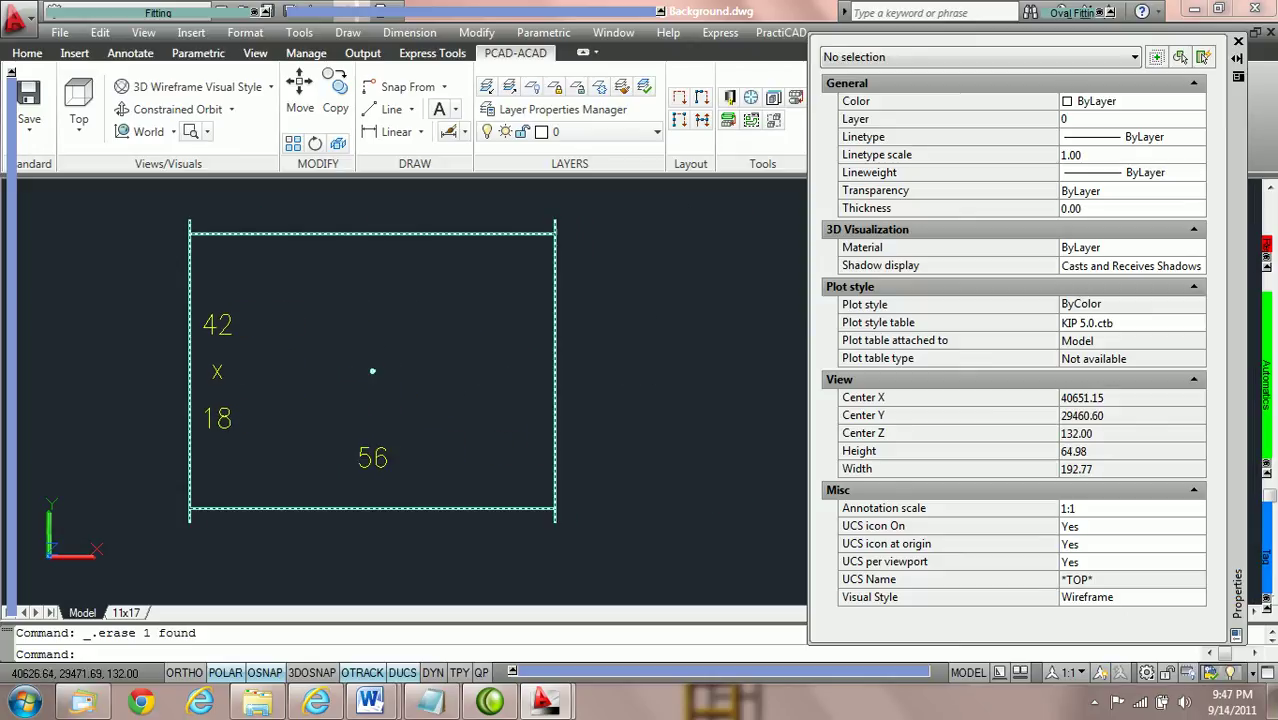
{"action": "left_click", "coordinate": [422, 236]}
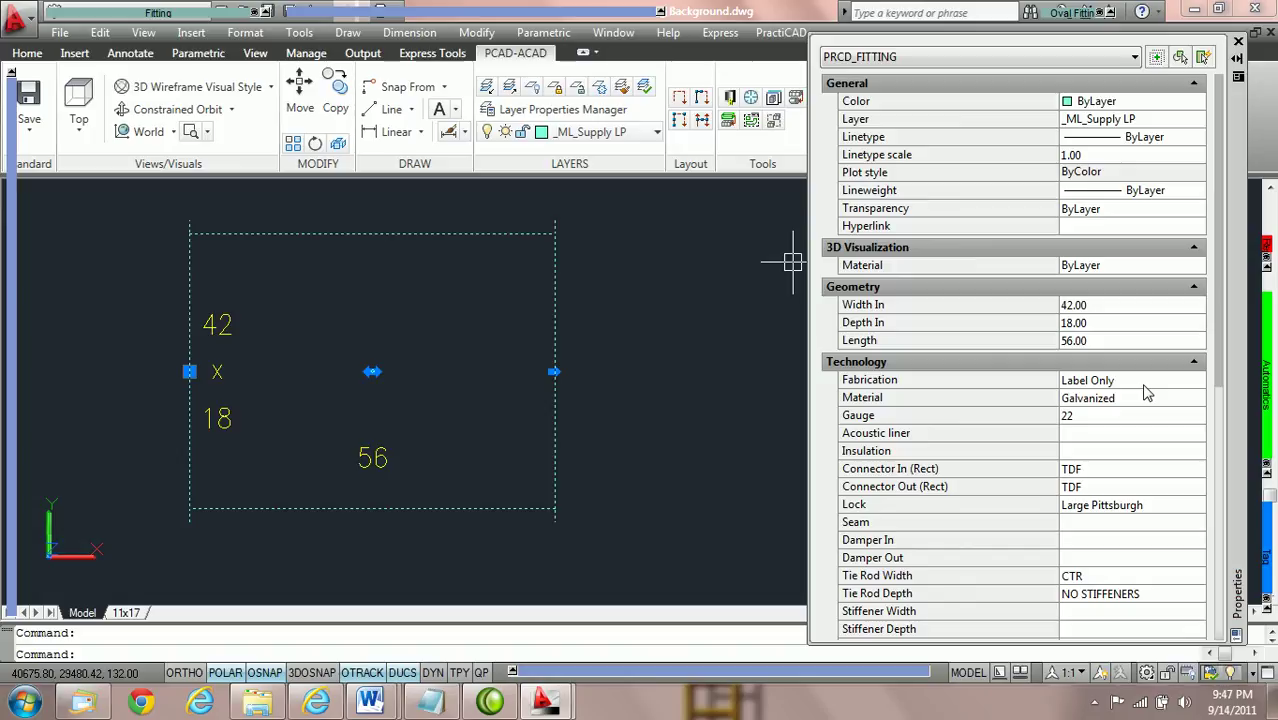
{"action": "left_click", "coordinate": [1190, 469]}
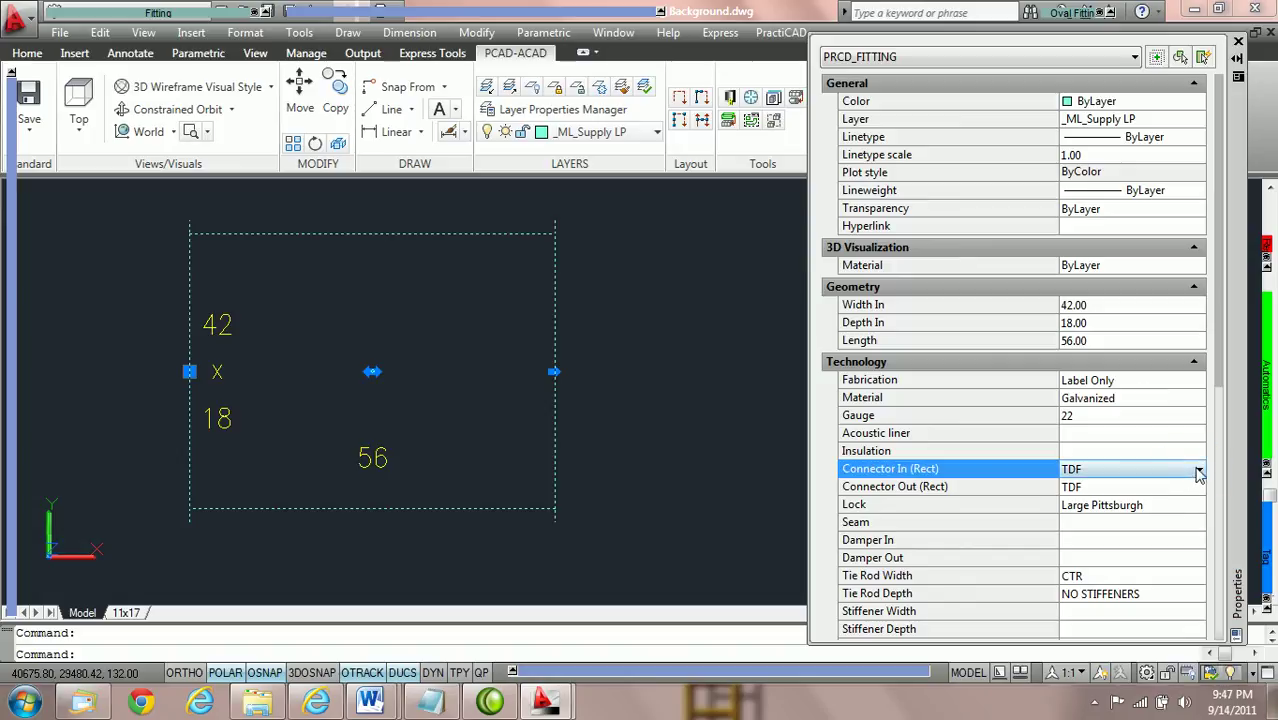
{"action": "left_click", "coordinate": [1199, 469]}
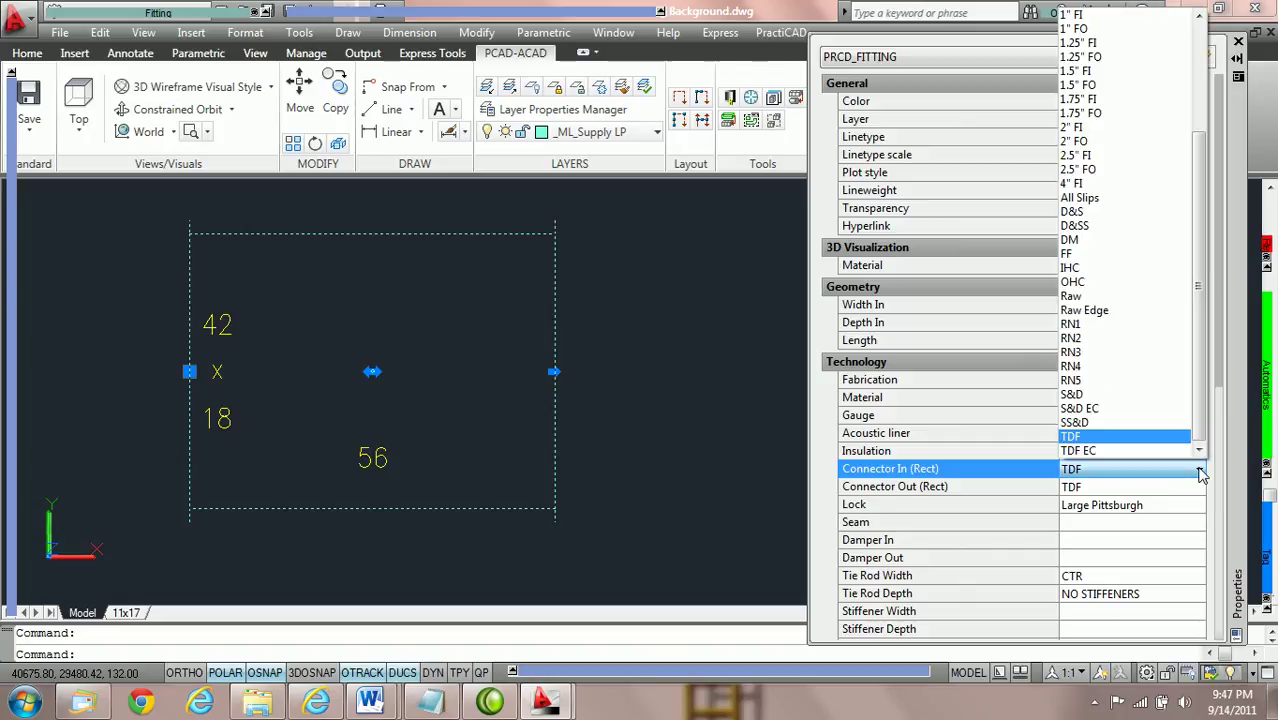
{"action": "left_click", "coordinate": [1150, 396]}
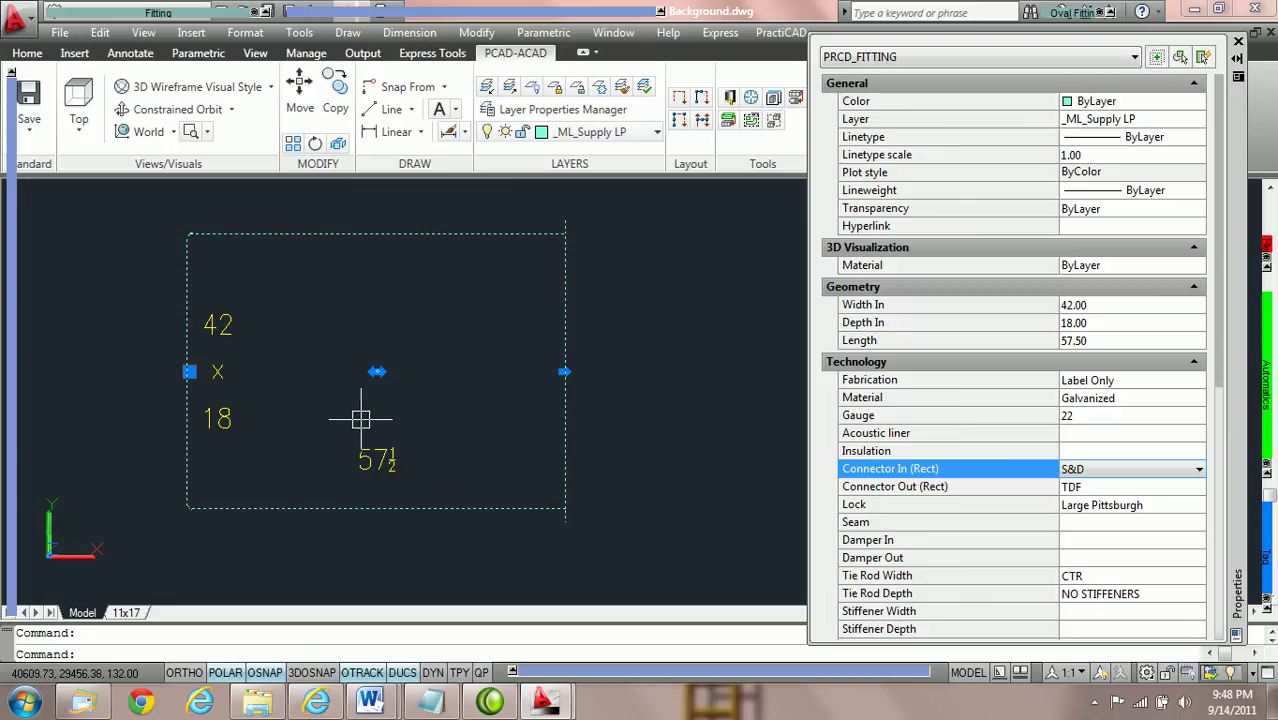
{"action": "left_click", "coordinate": [1180, 486]}
{"action": "left_click", "coordinate": [1198, 486]}
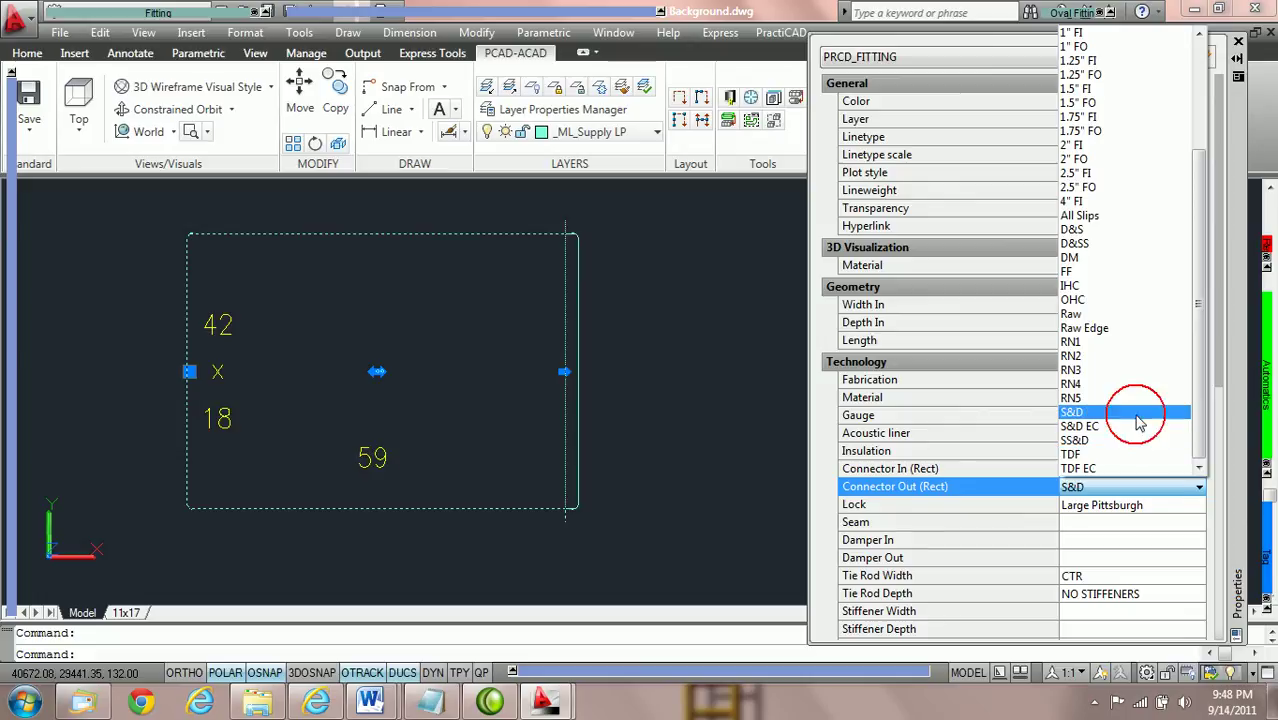
{"action": "left_click", "coordinate": [1135, 411]}
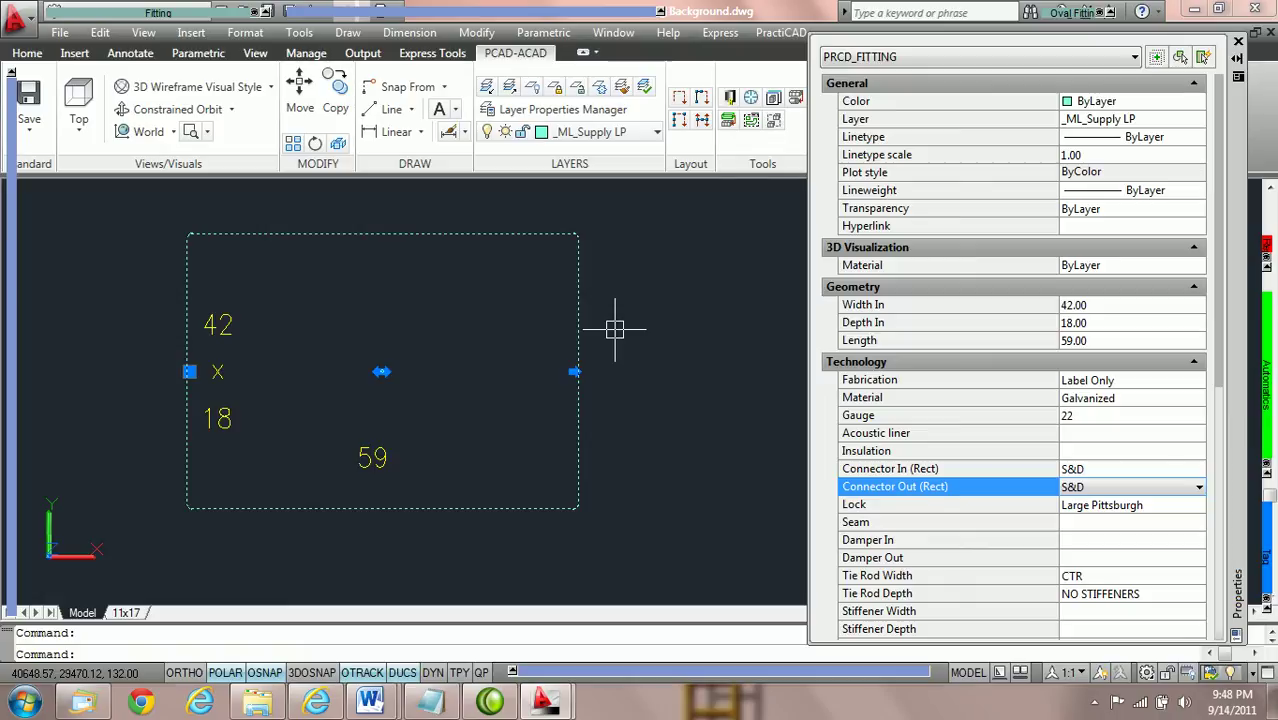
Set the remaining duct's length to 48
{"action": "left_click", "coordinate": [1097, 340]}
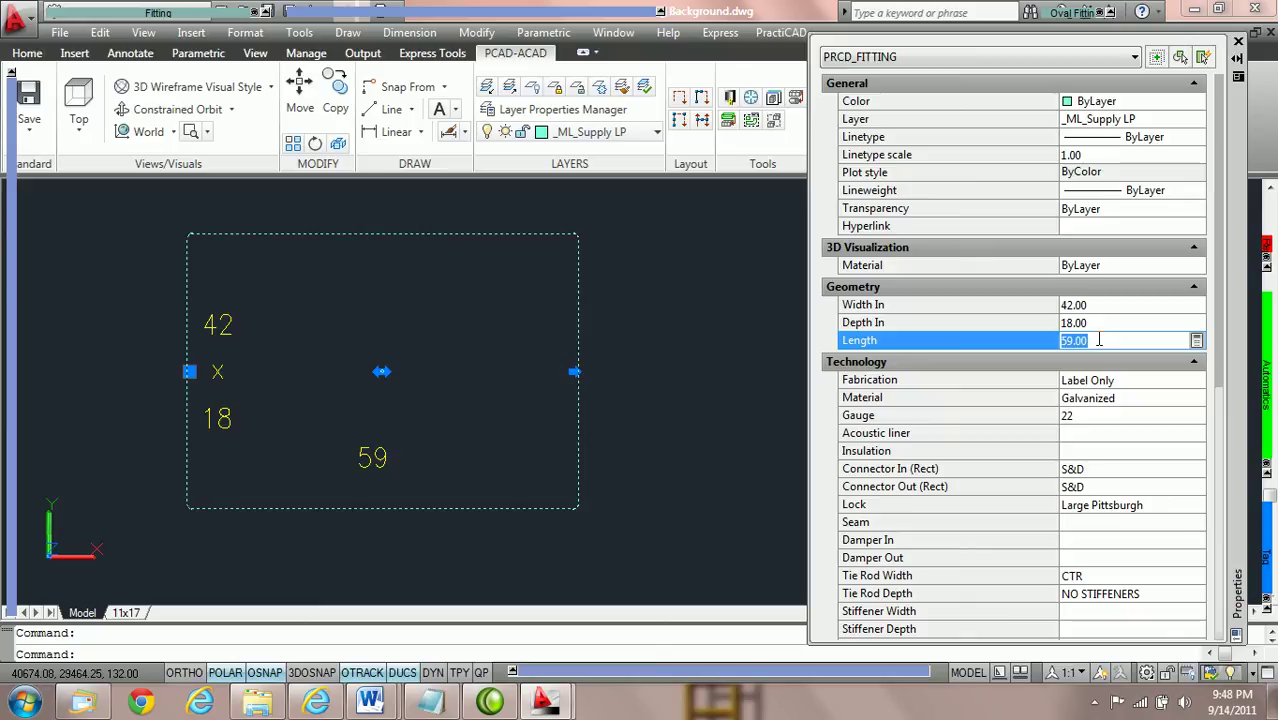
{"action": "type", "text": "48"}
{"action": "key", "text": "Return"}
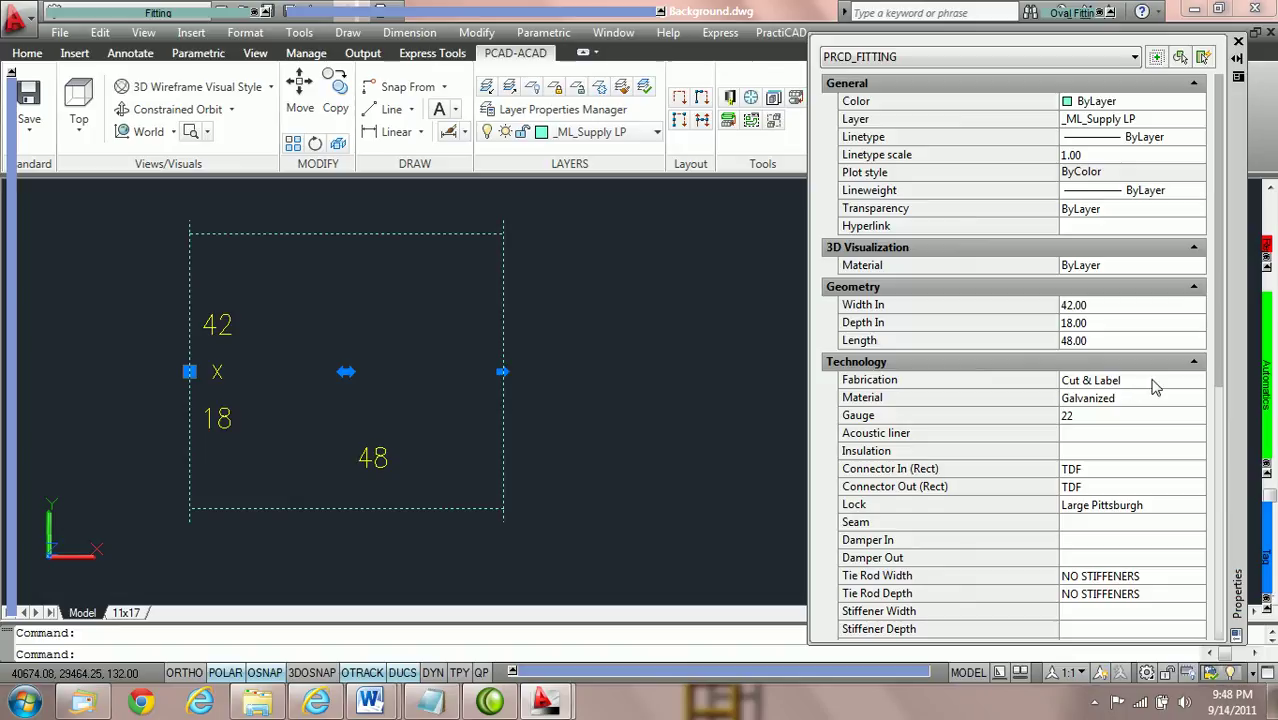
Set the duct's Fabrication property to Label Only
{"action": "left_click", "coordinate": [1150, 380]}
{"action": "left_click", "coordinate": [1192, 380]}
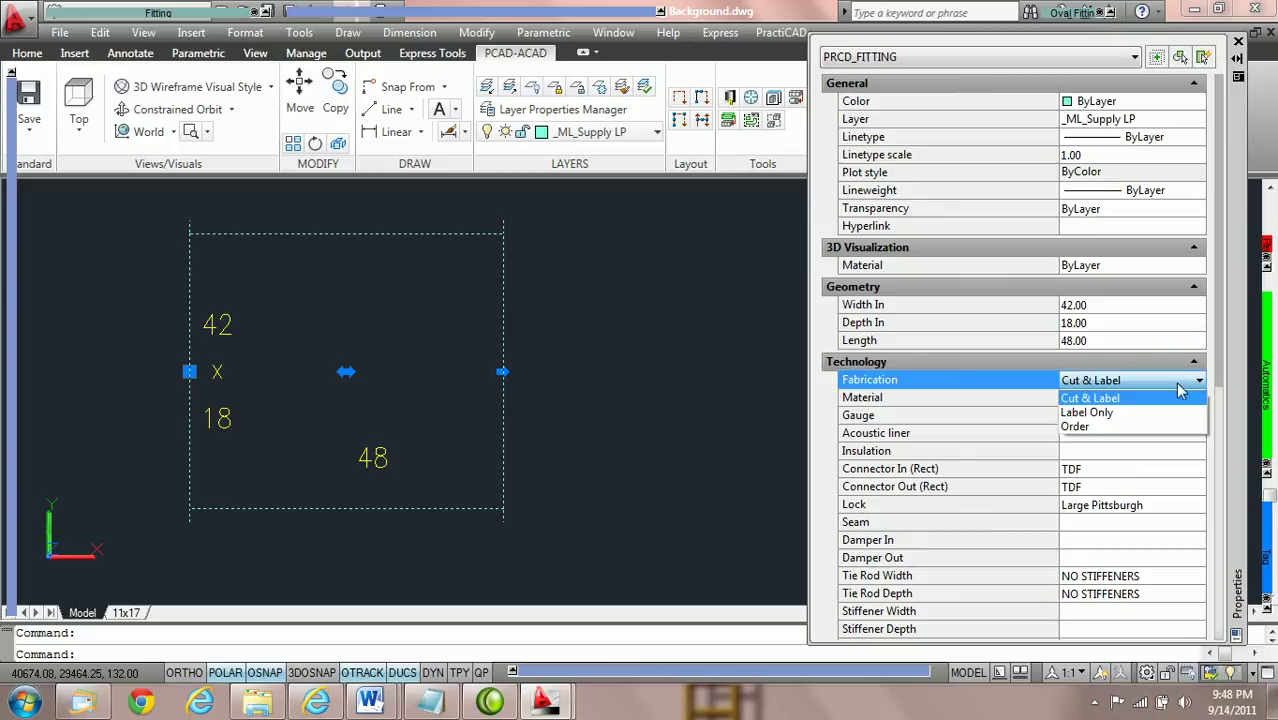
{"action": "left_click", "coordinate": [1126, 413]}
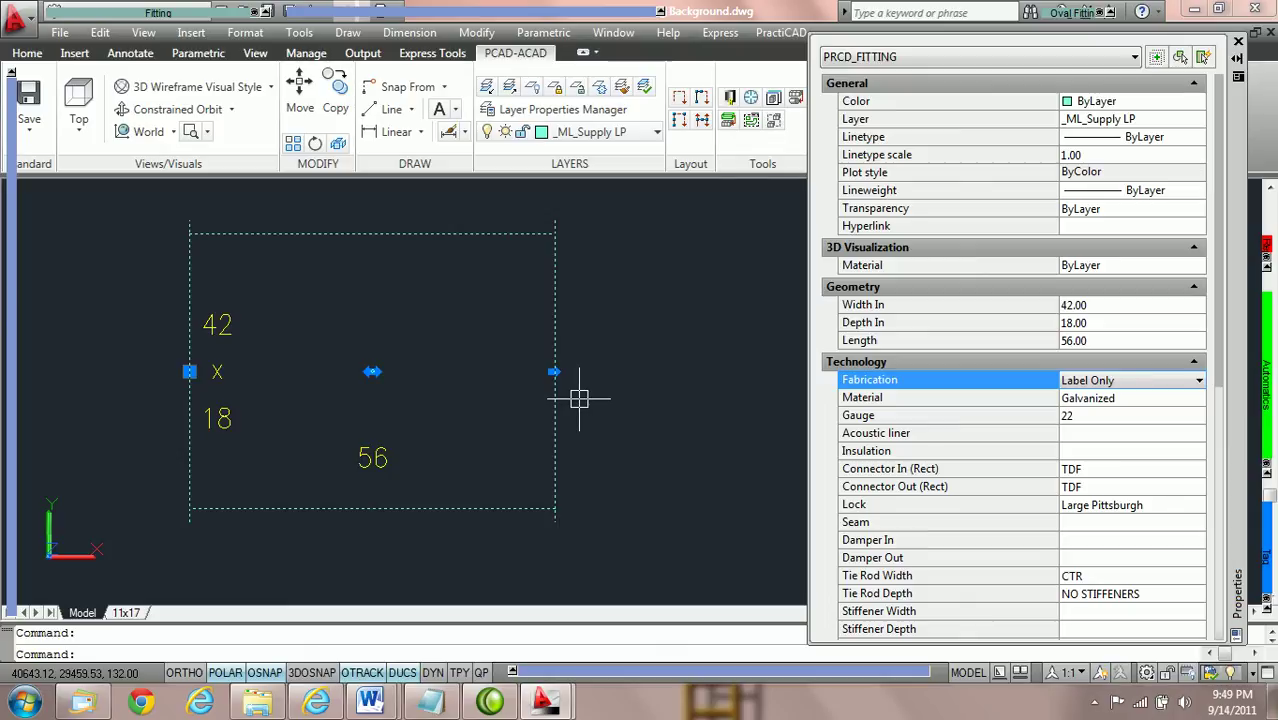
{"action": "scroll", "coordinate": [579, 399], "scroll_direction": "down", "scroll_amount": 2}
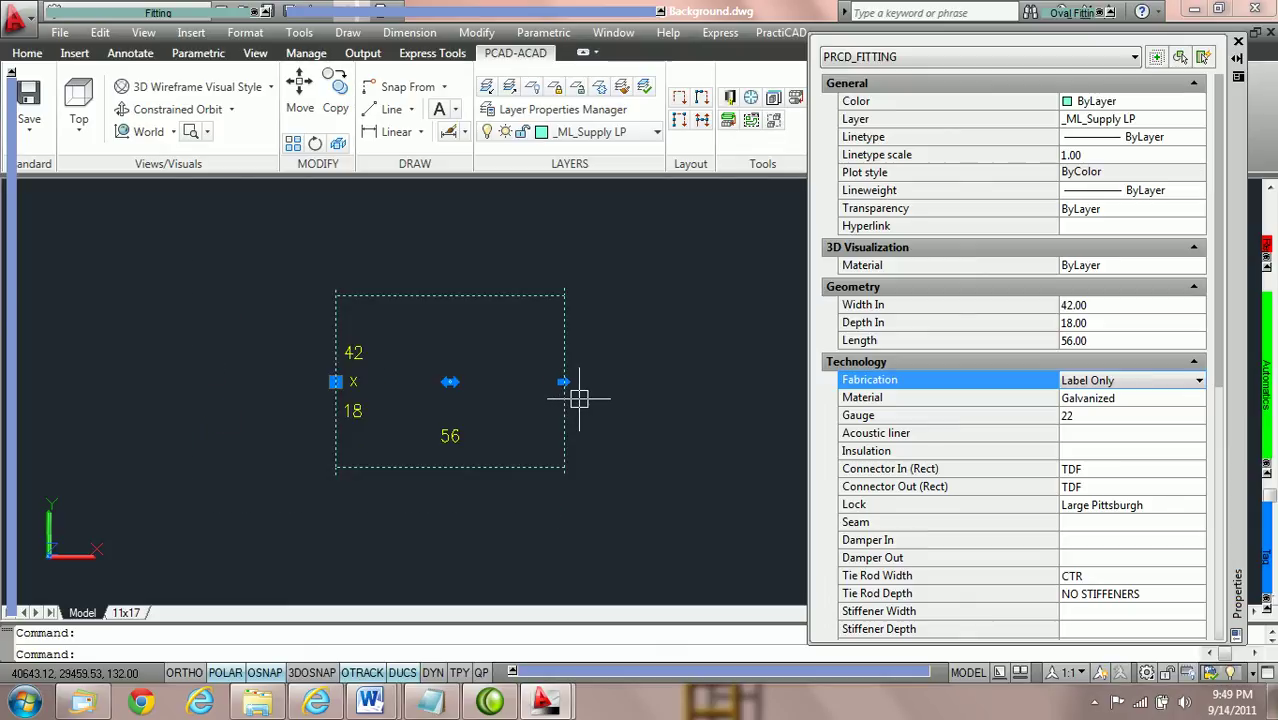